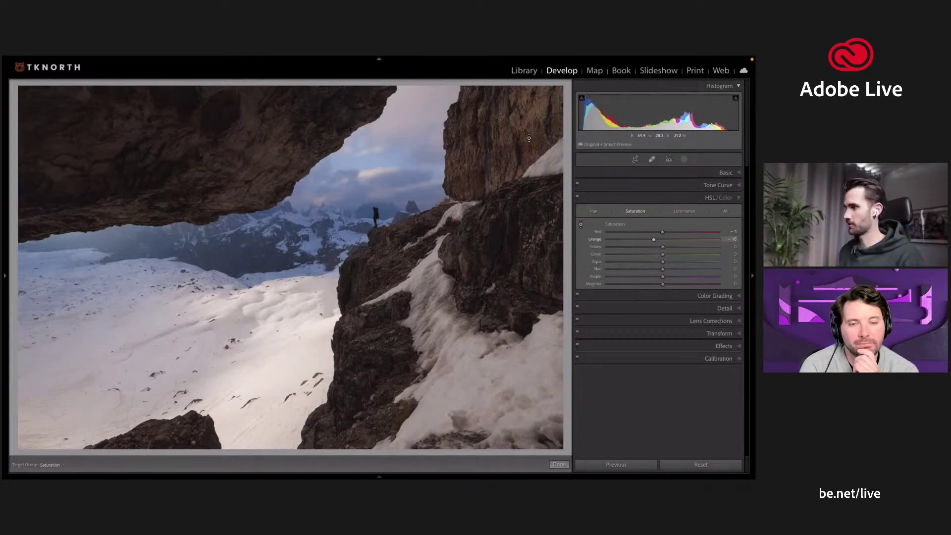
- Adjust the HSL saturation, setting Blue to -14 and Orange to +14
drag(654, 239, 659, 239)
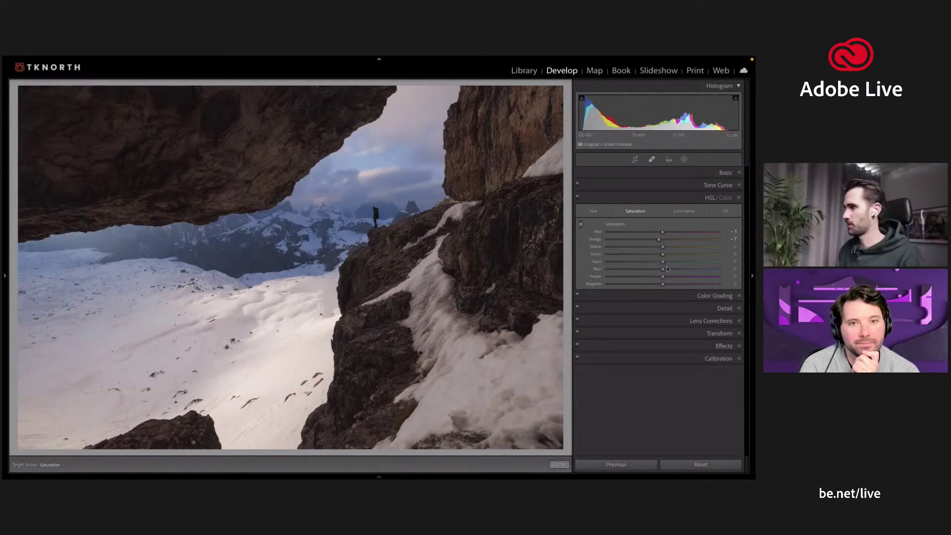
double_click(659, 239)
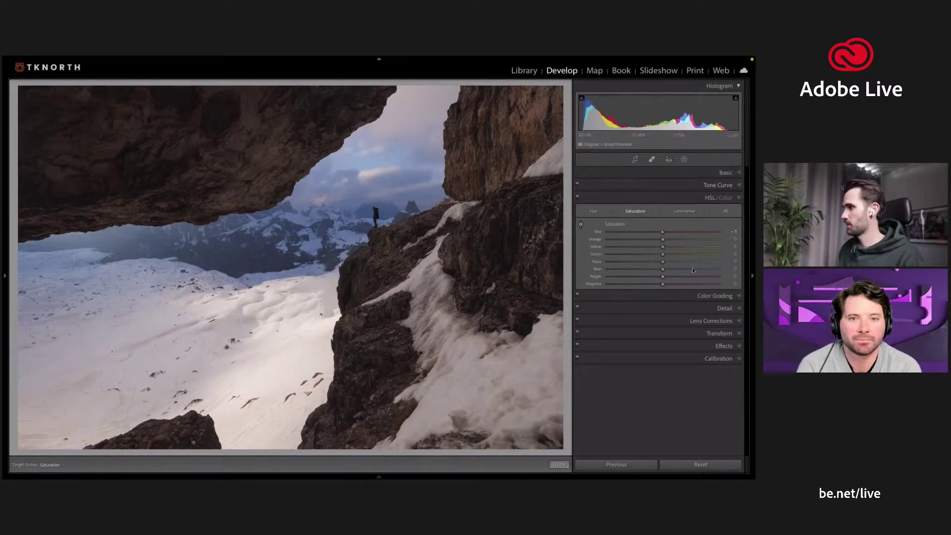
drag(663, 271, 647, 274)
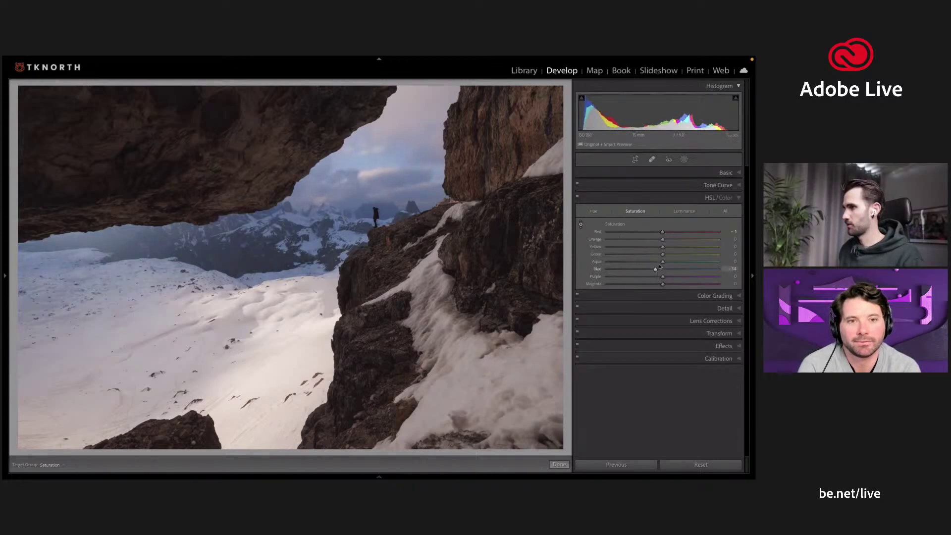
mouse_move(663, 241)
mouse_down()
mouse_move(682, 239)
mouse_move(670, 241)
mouse_up()
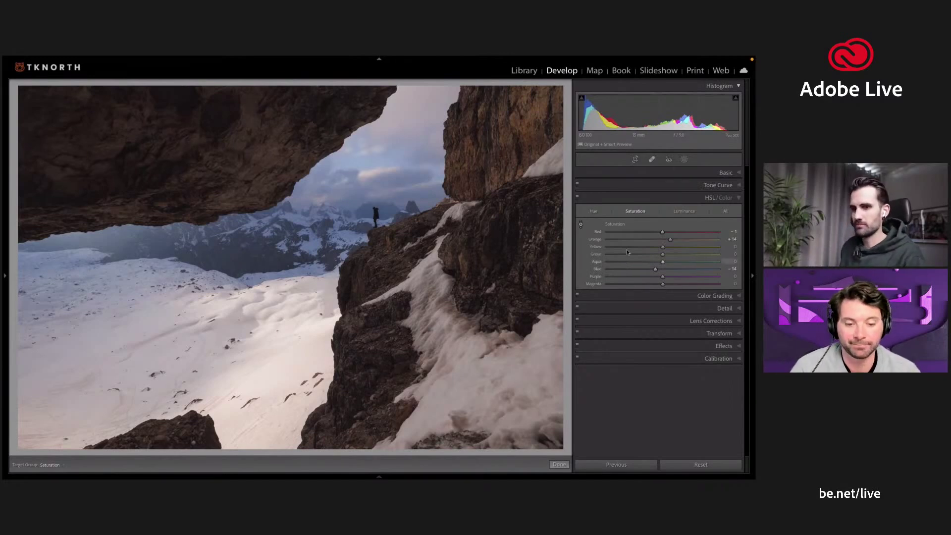
- Shift the HSL hues, setting Blue to about -6 and Orange to +1
click(594, 211)
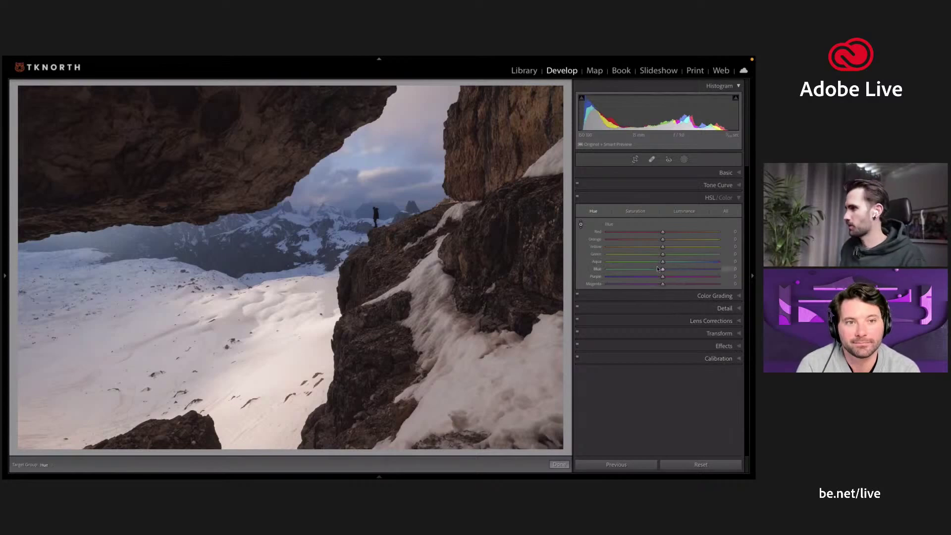
drag(662, 270, 660, 270)
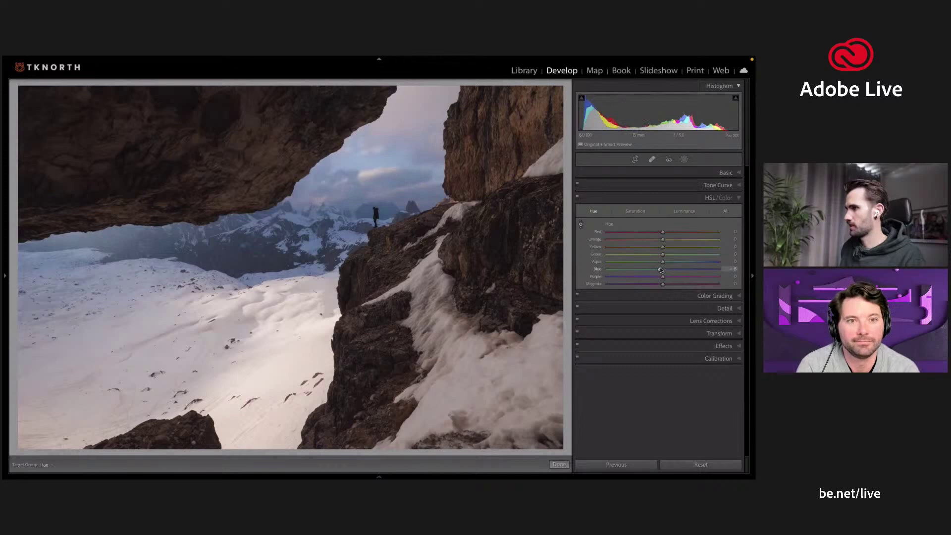
drag(661, 270, 659, 270)
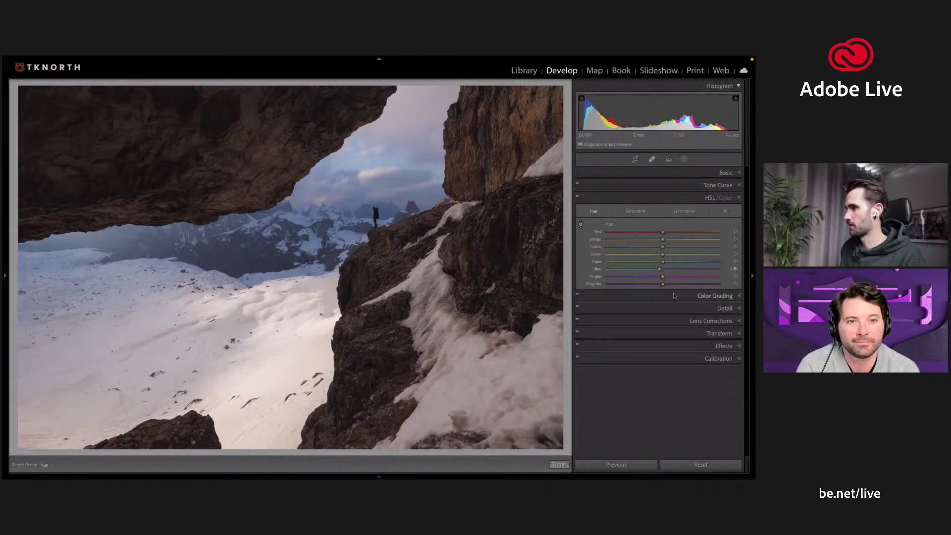
drag(663, 240, 672, 239)
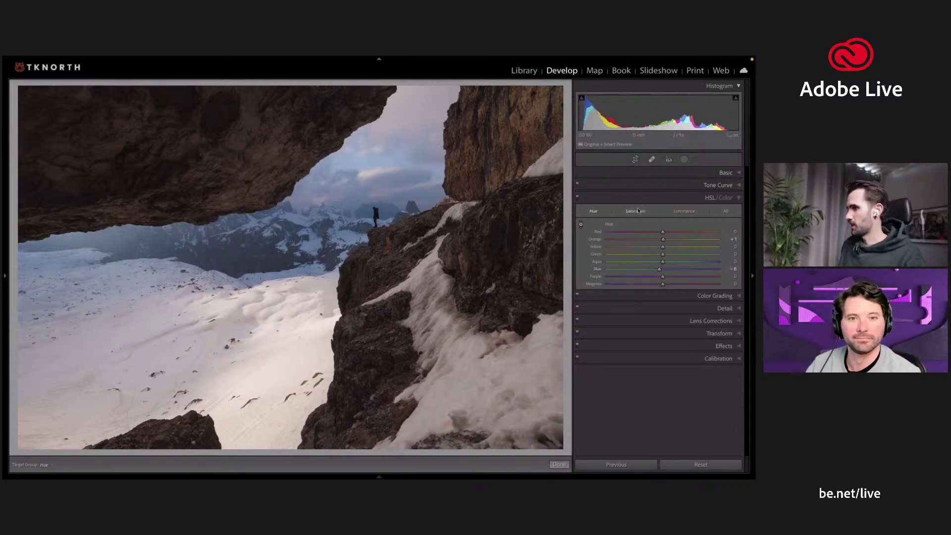
- Raise the photo's overall Exposure to +1.10 in the basic adjustments
click(712, 296)
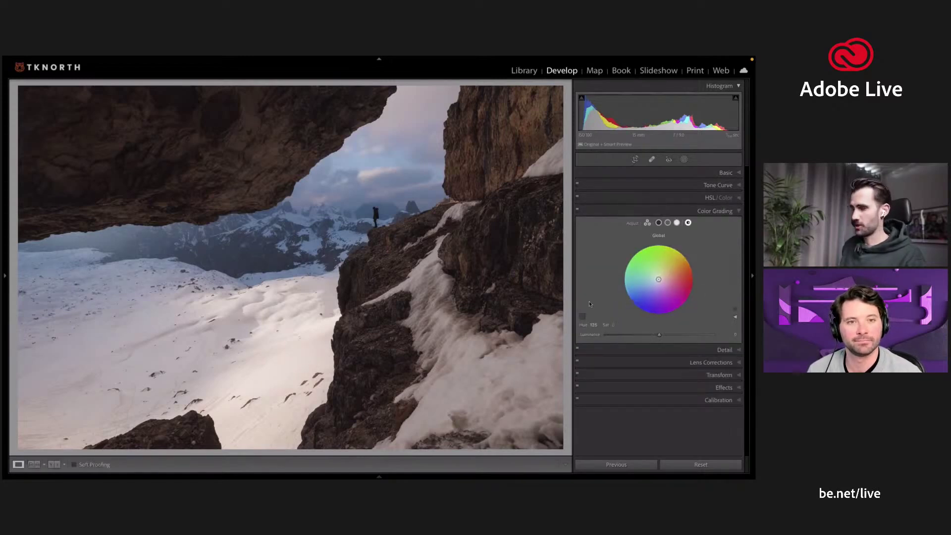
click(647, 223)
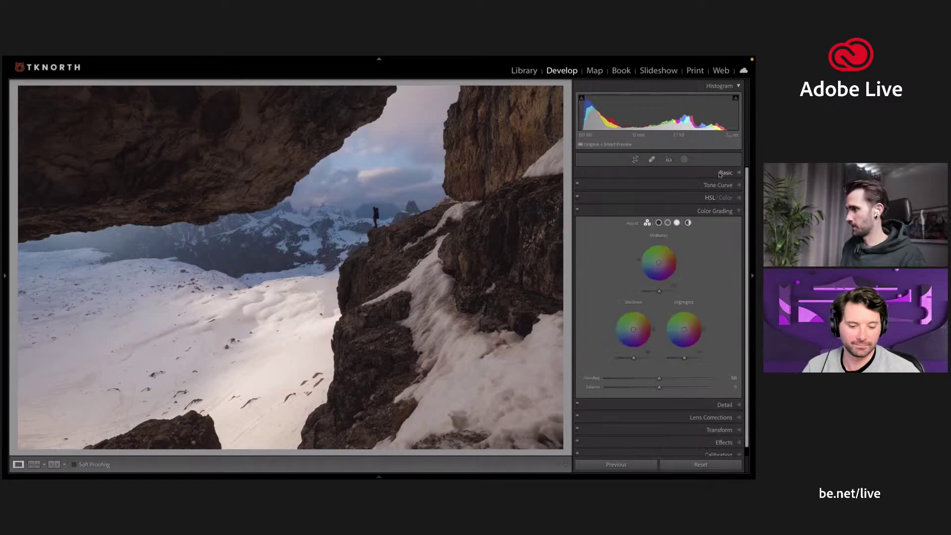
click(725, 173)
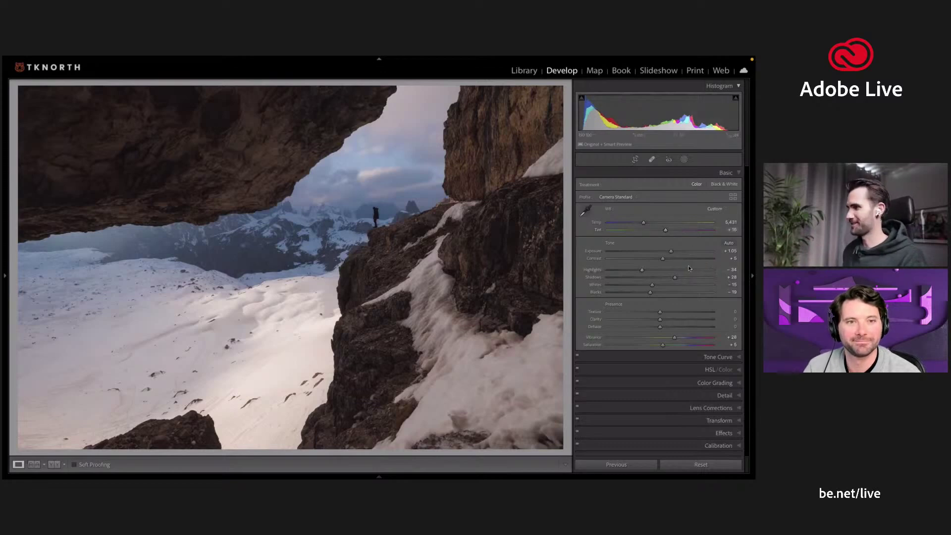
drag(670, 253, 672, 252)
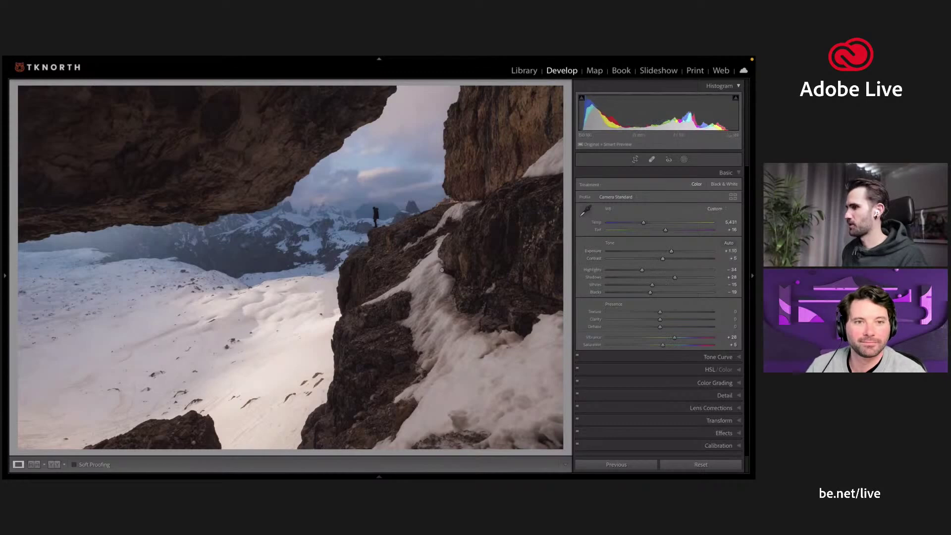
click(369, 219)
click(369, 220)
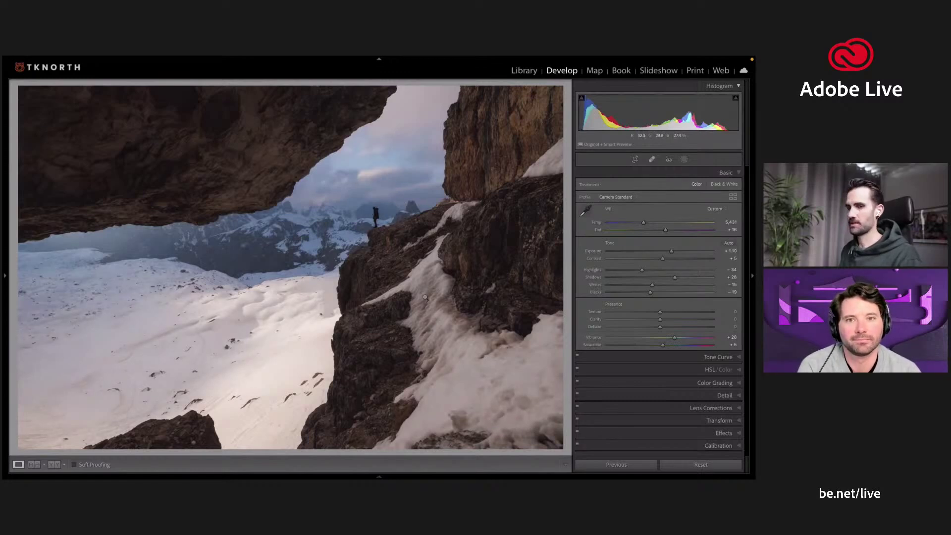
- Add a radial gradient mask centred on the overhanging rock in the photo's upper-left area and tilt it diagonally
click(685, 160)
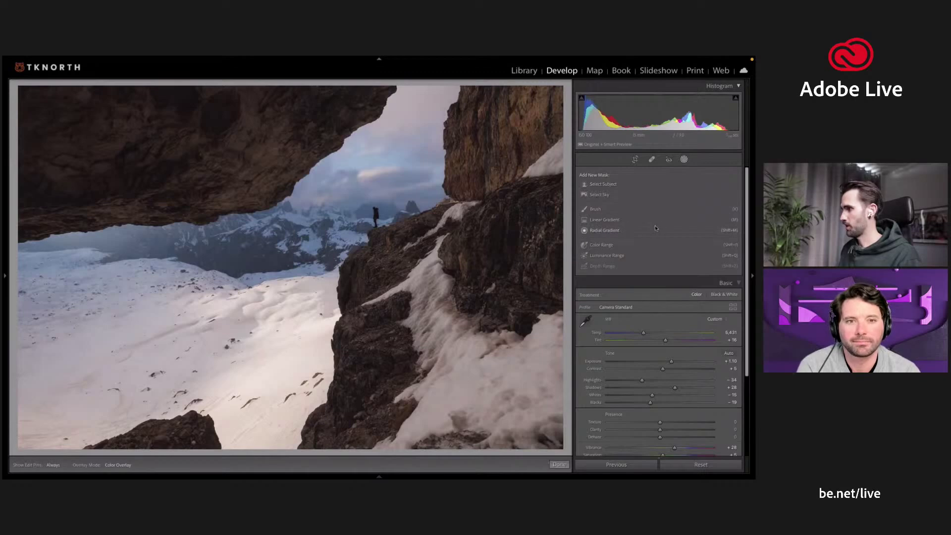
click(623, 231)
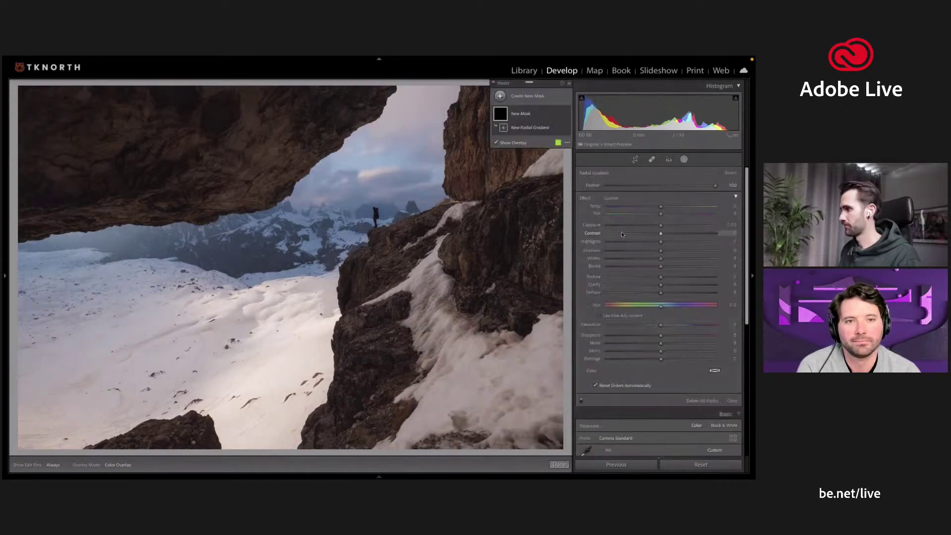
drag(144, 113, 448, 301)
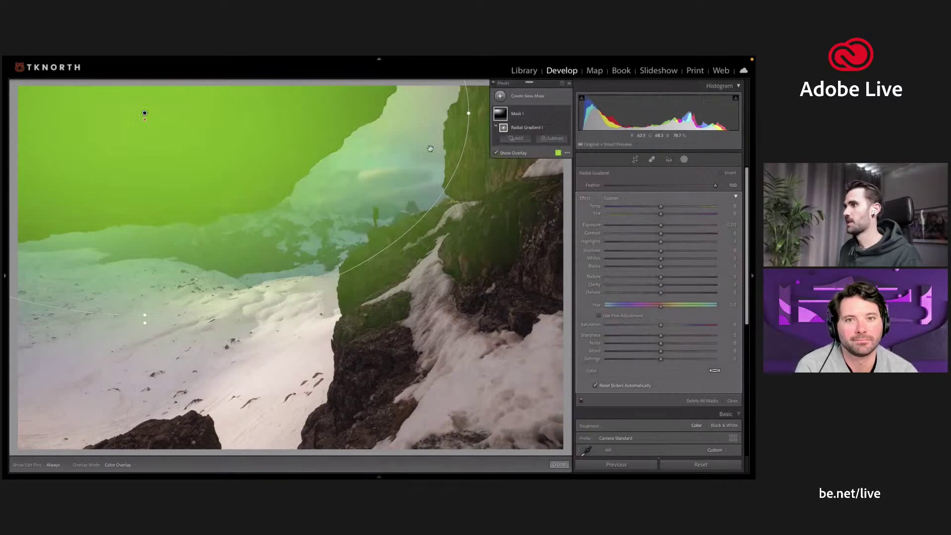
drag(473, 125, 443, 248)
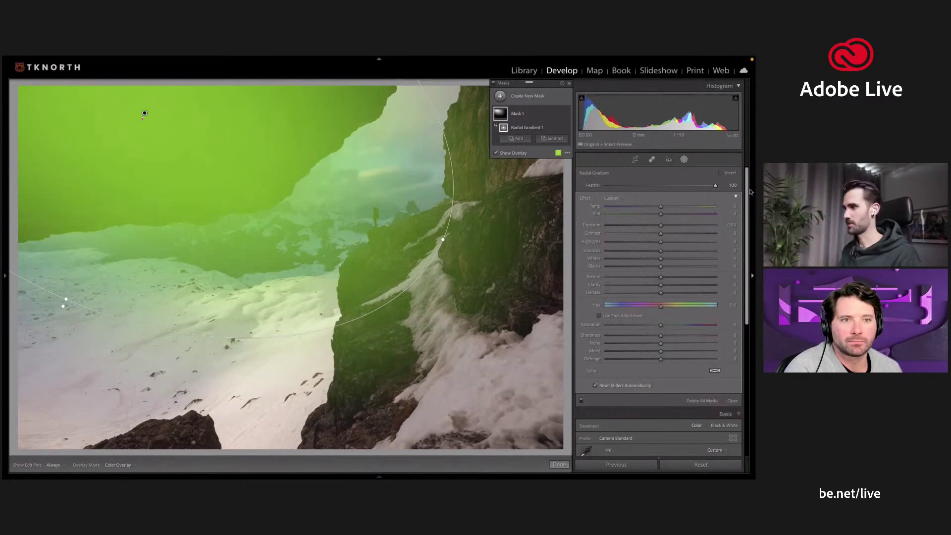
- Move the radial gradient closer to the photo's upper-left corner and adjust its width to end near the hiker's ridge
drag(145, 113, 85, 133)
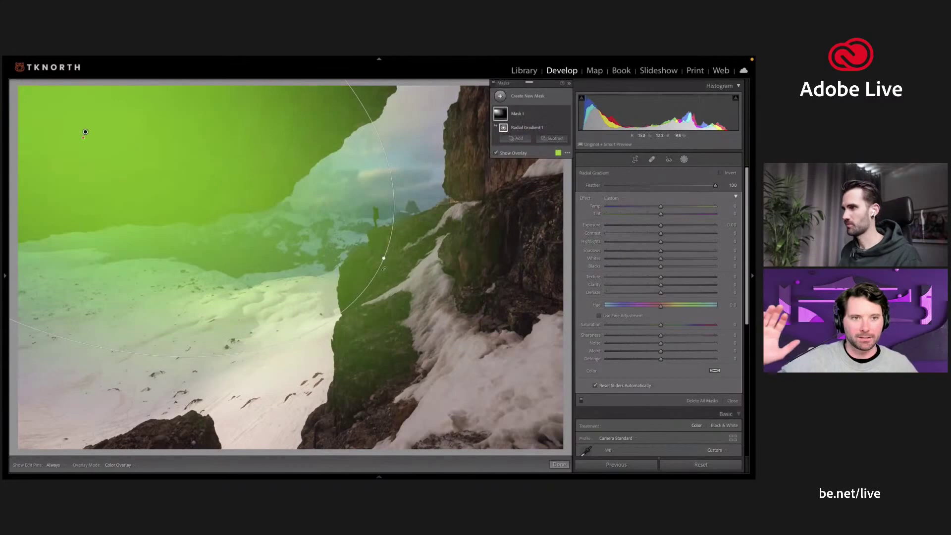
drag(384, 258, 463, 292)
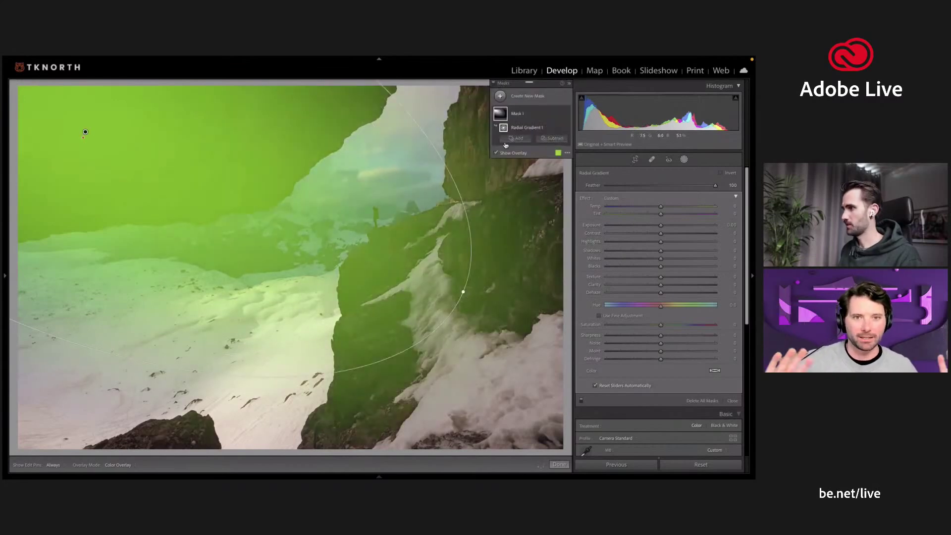
drag(136, 143, 94, 112)
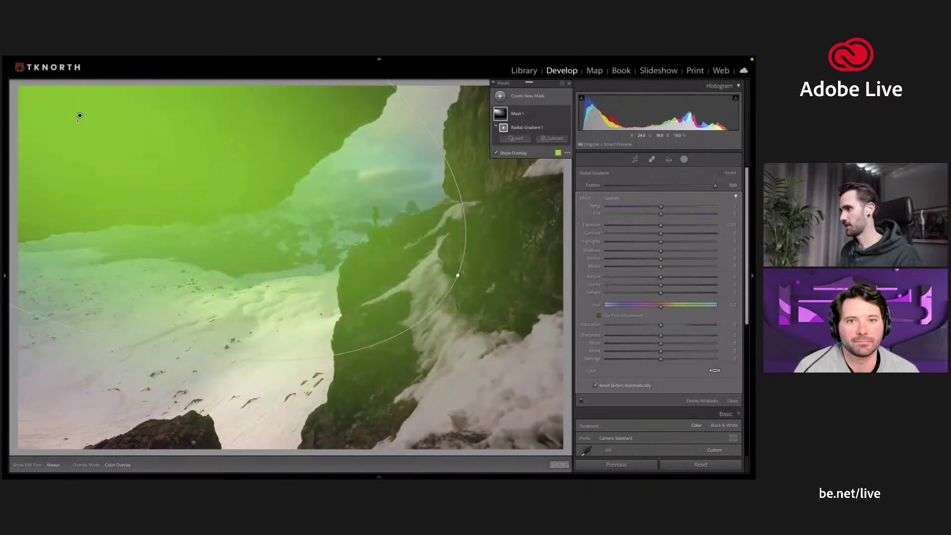
drag(460, 275, 359, 273)
- Brighten the radial mask with an Exposure of 1.20 and shift the gradient slightly upward
drag(662, 227, 681, 230)
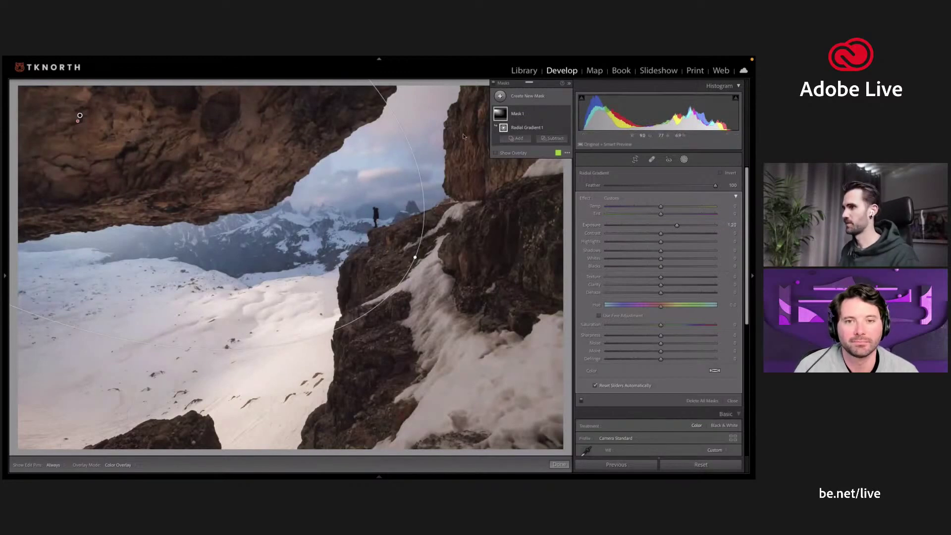
click(645, 285)
drag(659, 286, 661, 286)
drag(356, 195, 356, 177)
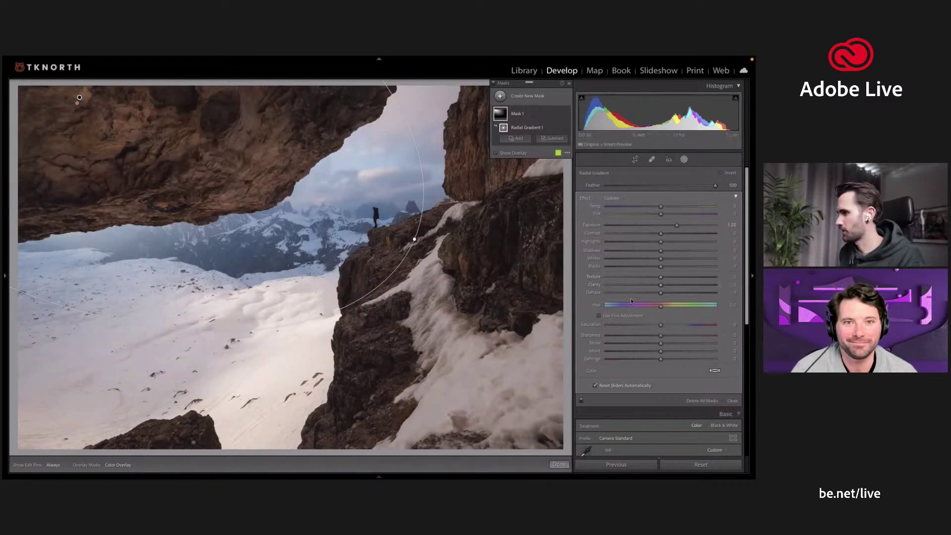
- Try a Clarity of -100 and a Texture of 27 on the radial mask, resetting each to 0
drag(661, 287, 657, 286)
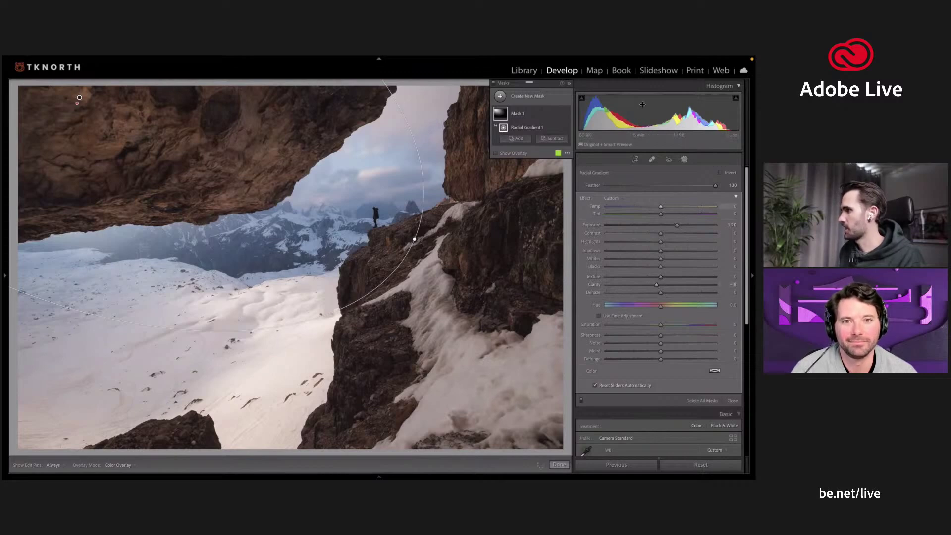
drag(602, 285, 733, 280)
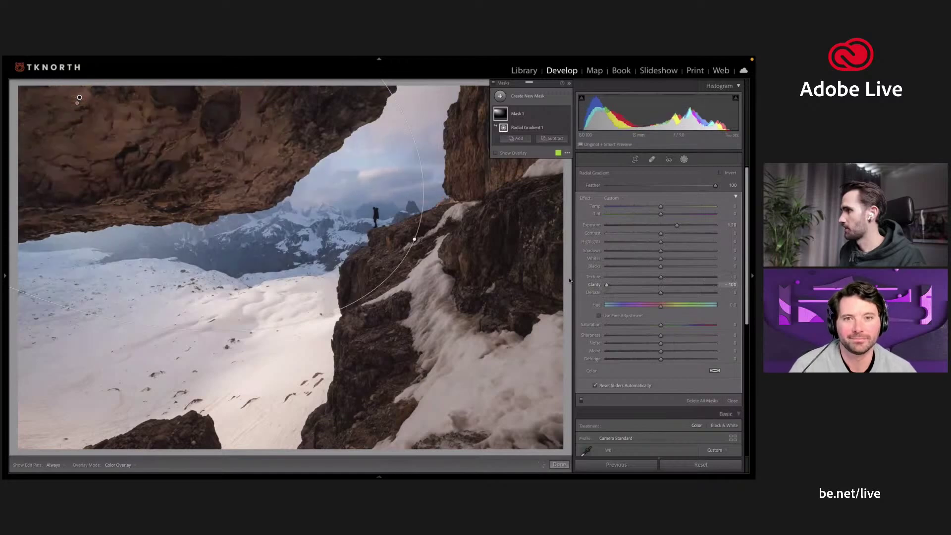
double_click(655, 283)
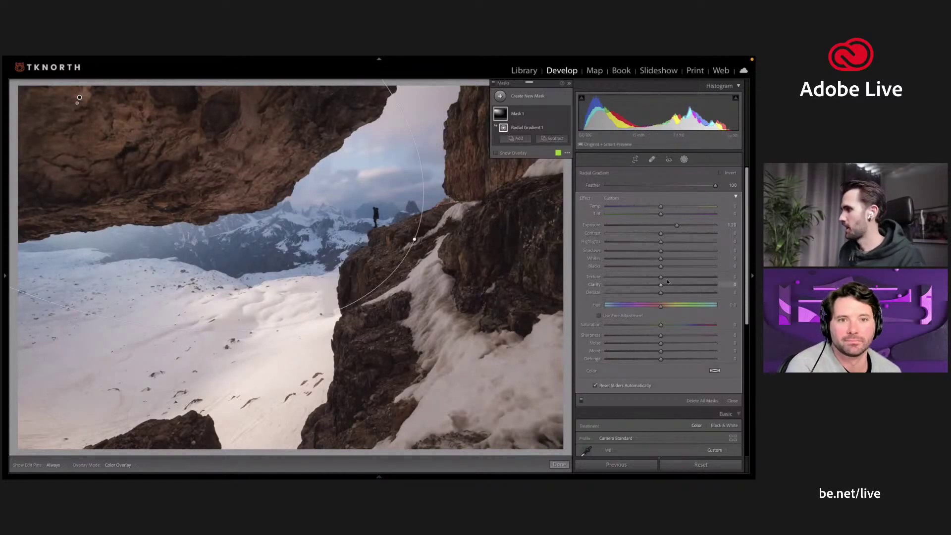
drag(610, 278, 676, 278)
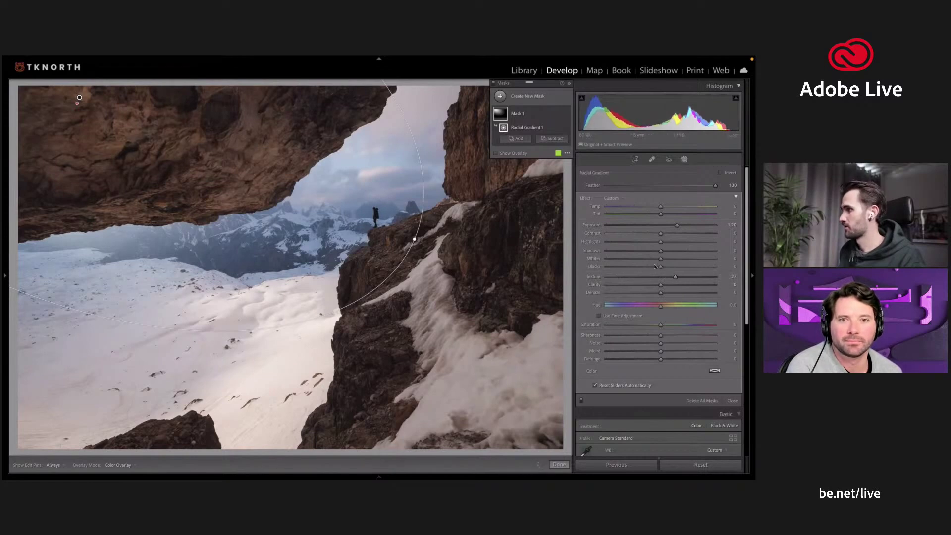
drag(675, 278, 736, 278)
drag(607, 277, 662, 277)
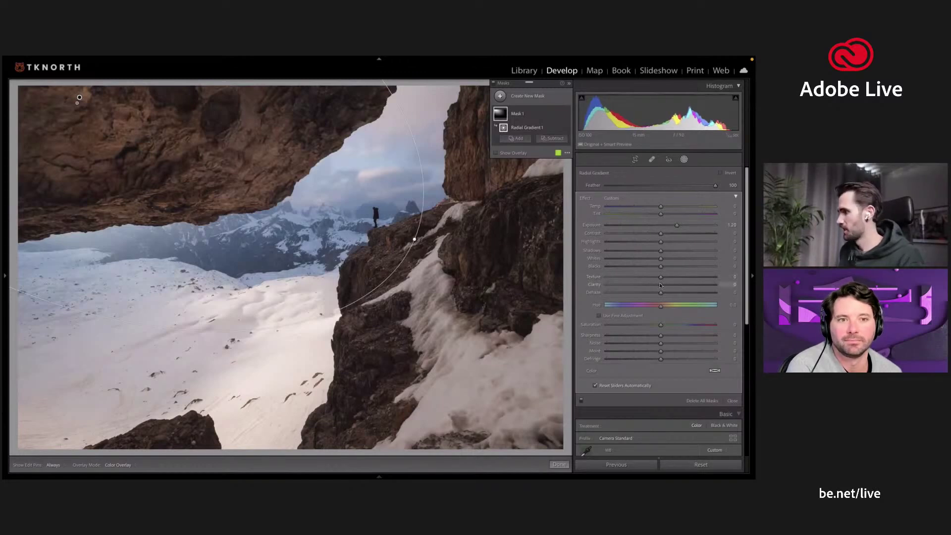
- Try a Clarity of 11 and a strongly raised Texture on the radial mask, resetting each to 0
mouse_move(670, 286)
mouse_down()
mouse_move(696, 286)
mouse_move(665, 289)
mouse_up()
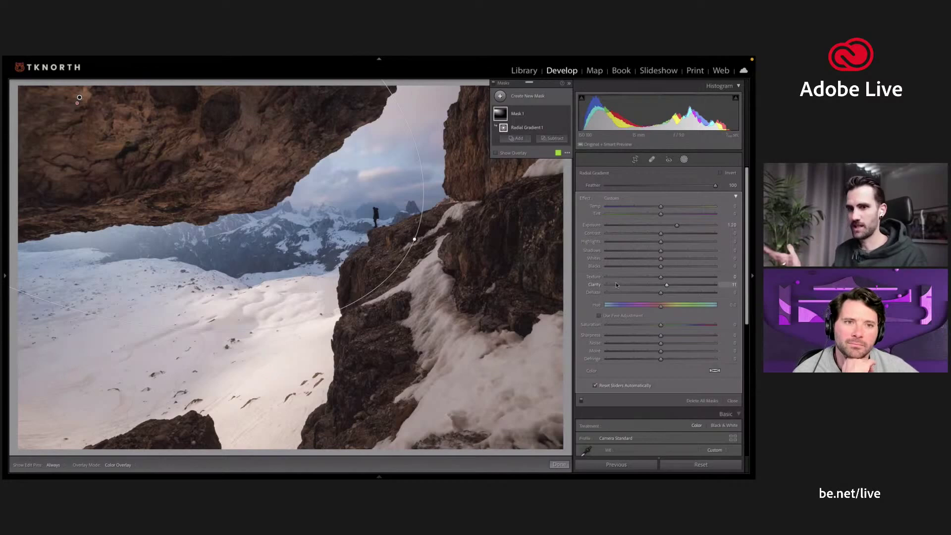
double_click(673, 284)
click(672, 284)
double_click(672, 285)
key(shift+Down)
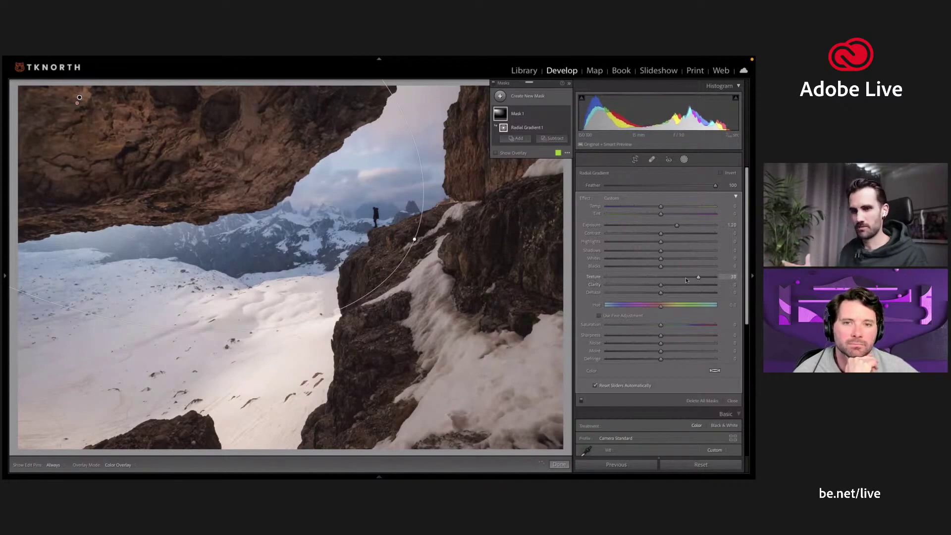
double_click(692, 275)
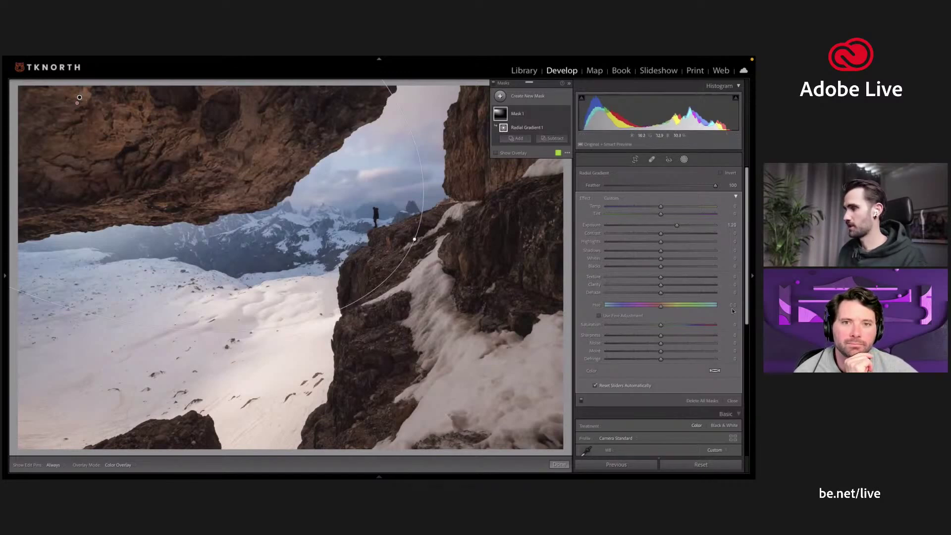
- Compare both Clarity extremes on the rock mask, and soften it with Texture about -66 and Clarity about -28
drag(703, 288, 755, 288)
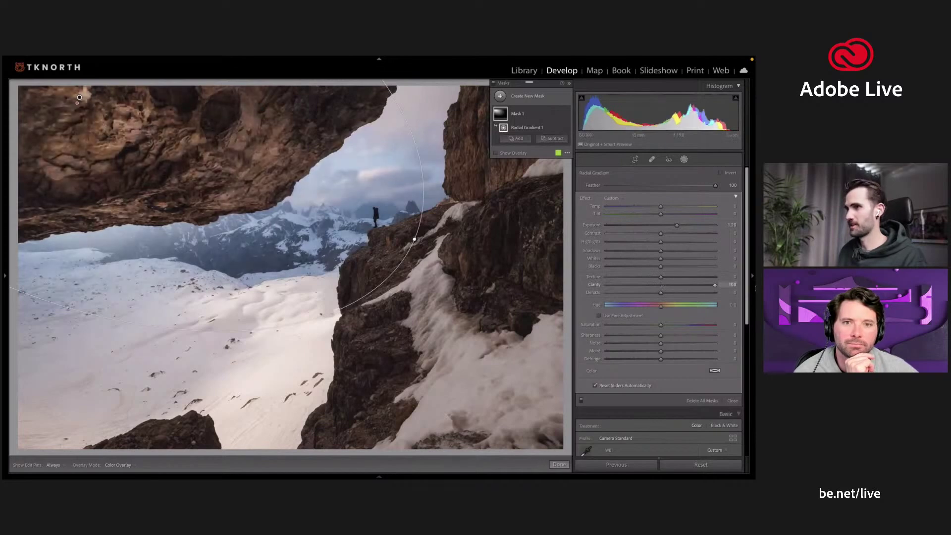
drag(646, 292, 575, 292)
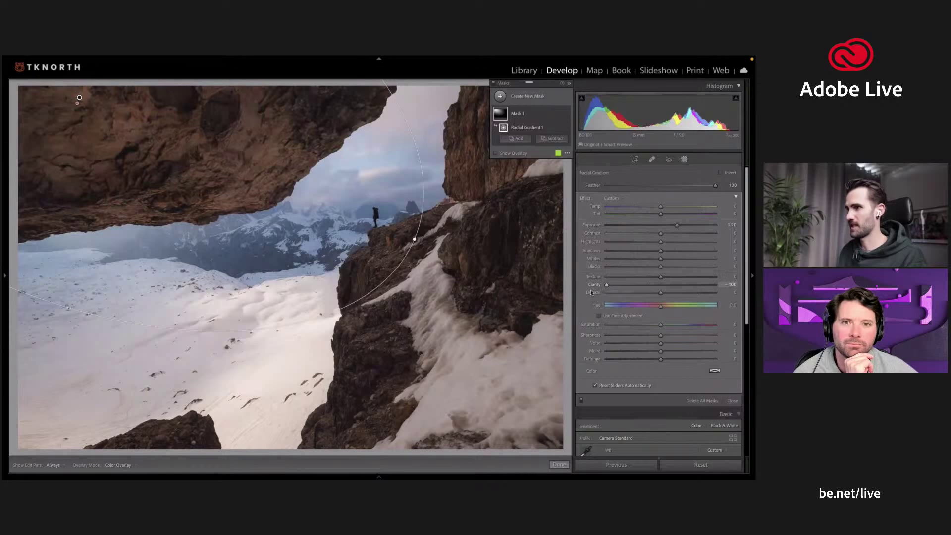
drag(658, 292, 624, 278)
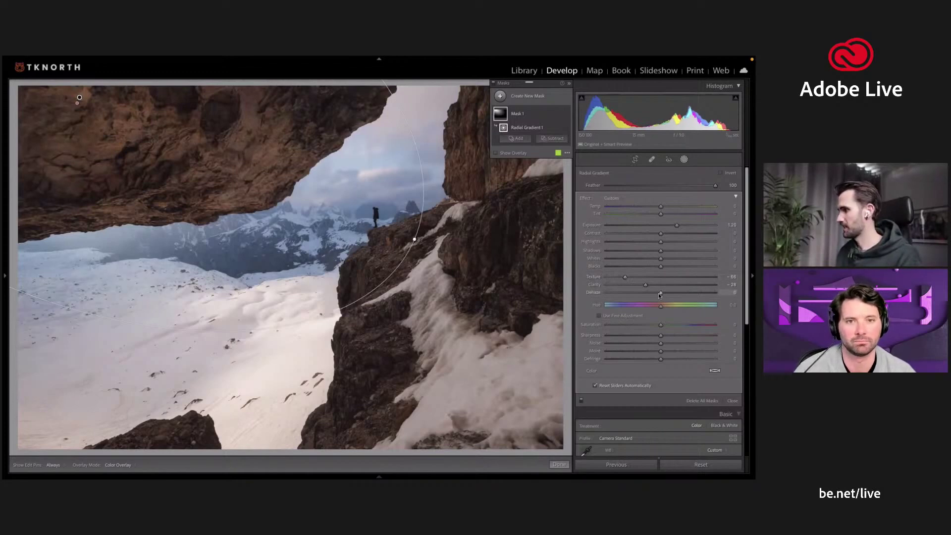
- Set the radial mask's Dehaze to 23
mouse_move(660, 294)
mouse_down()
mouse_move(600, 297)
mouse_move(672, 297)
mouse_up()
click(680, 296)
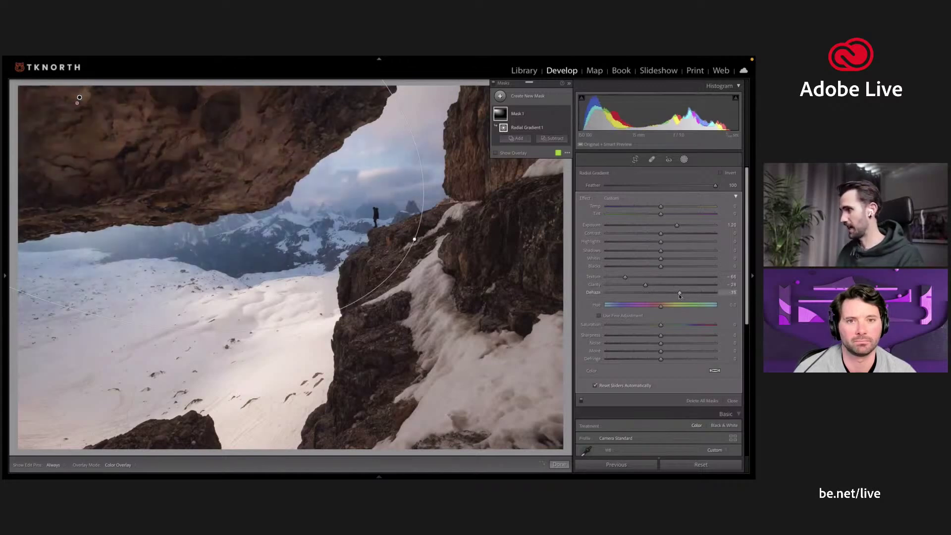
drag(661, 293, 655, 293)
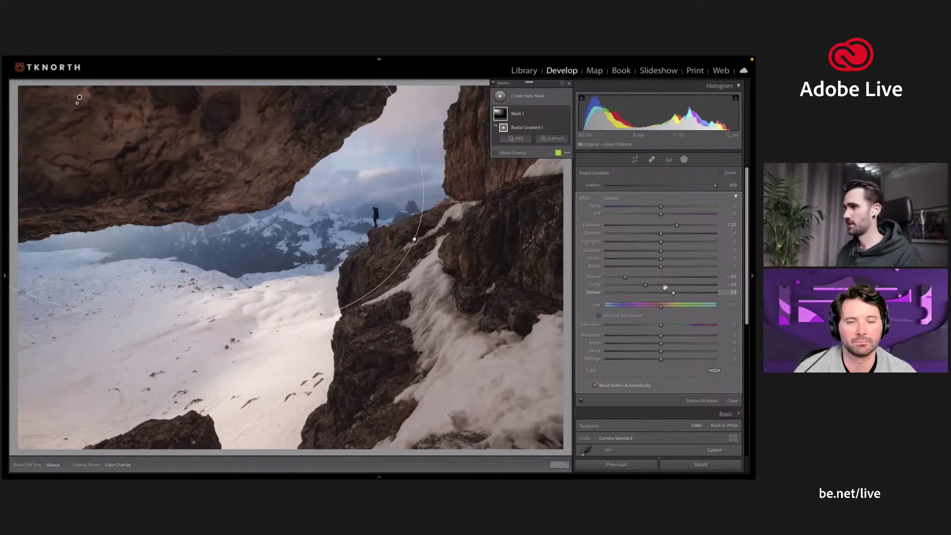
- Set the radial mask's Dehaze to -31 and test the gradient's placement, keeping its centre on the overhanging rock
click(651, 293)
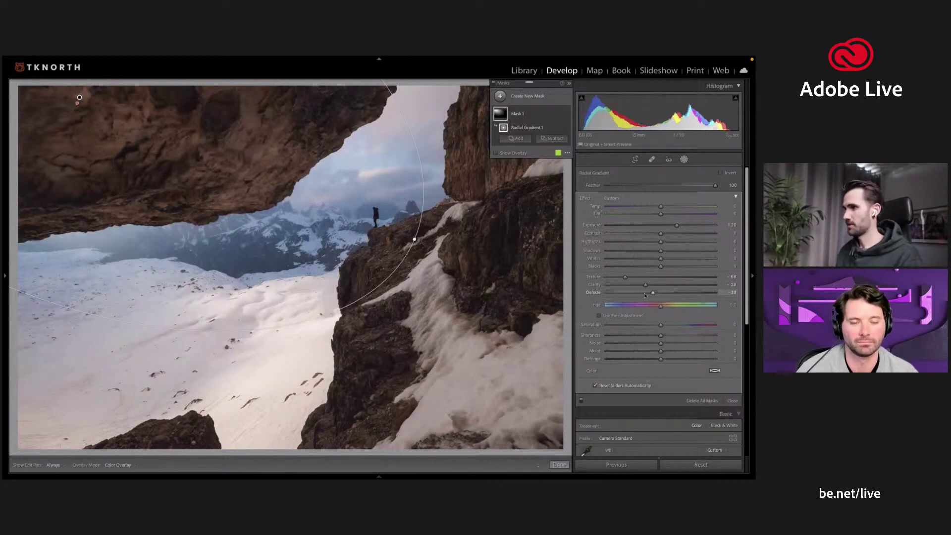
drag(224, 200, 257, 226)
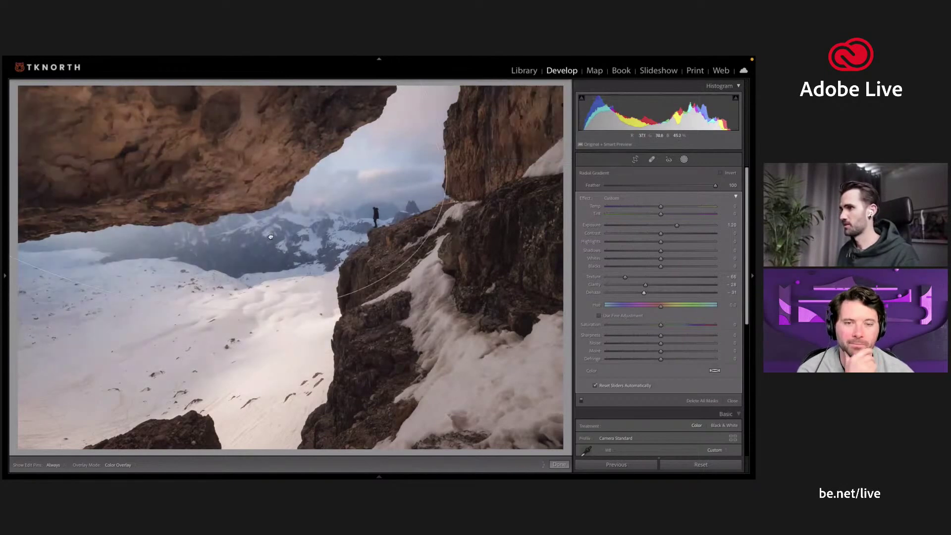
drag(267, 185, 297, 271)
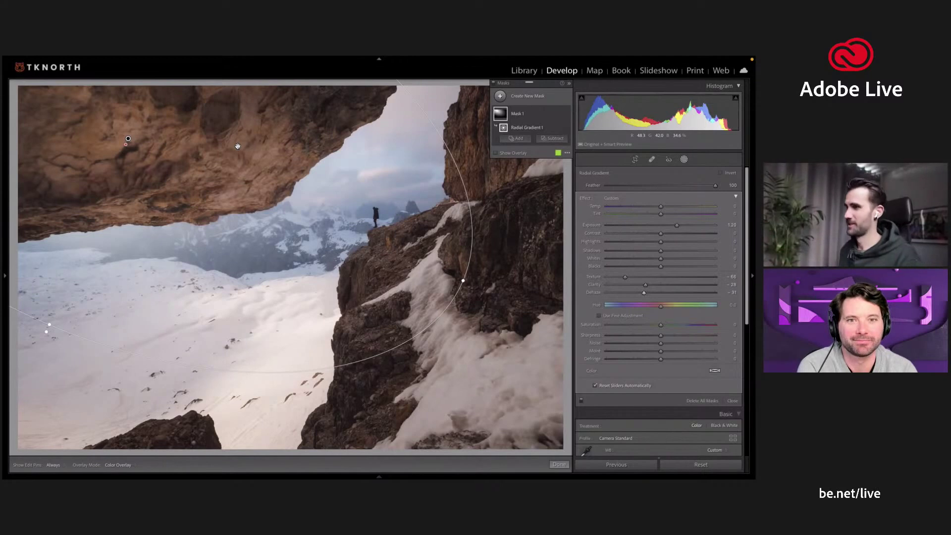
key(h)
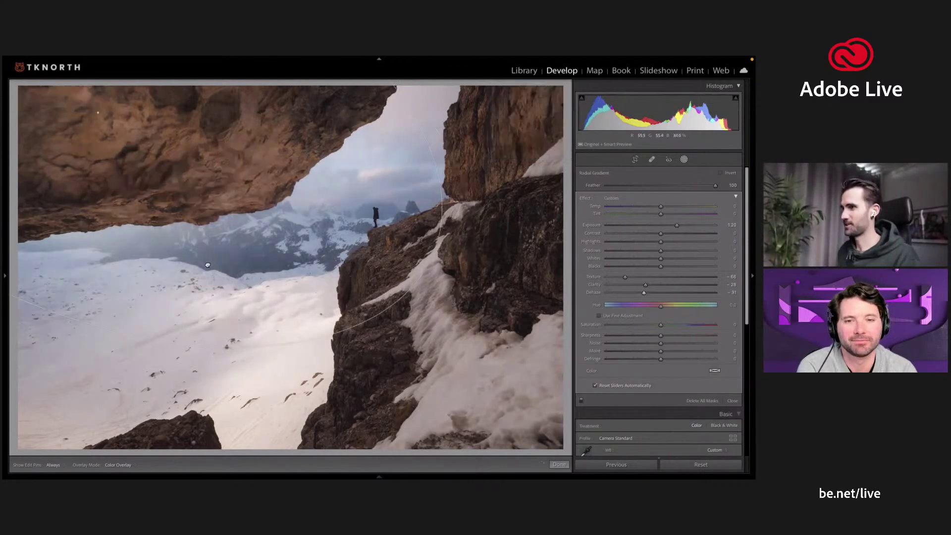
key(h)
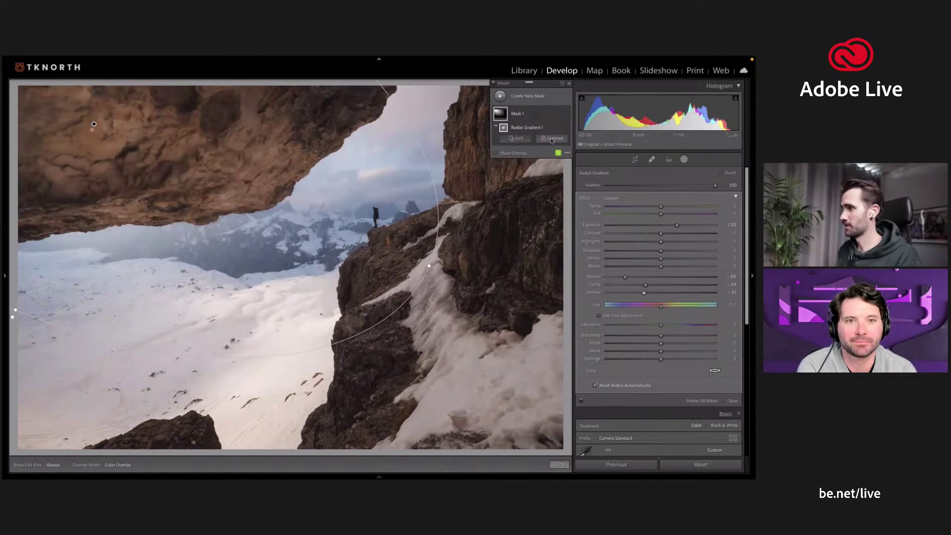
- Subtract a brush from the radial mask and paint out most of the overhanging rock at size 10, with the mask overlay shown
click(553, 139)
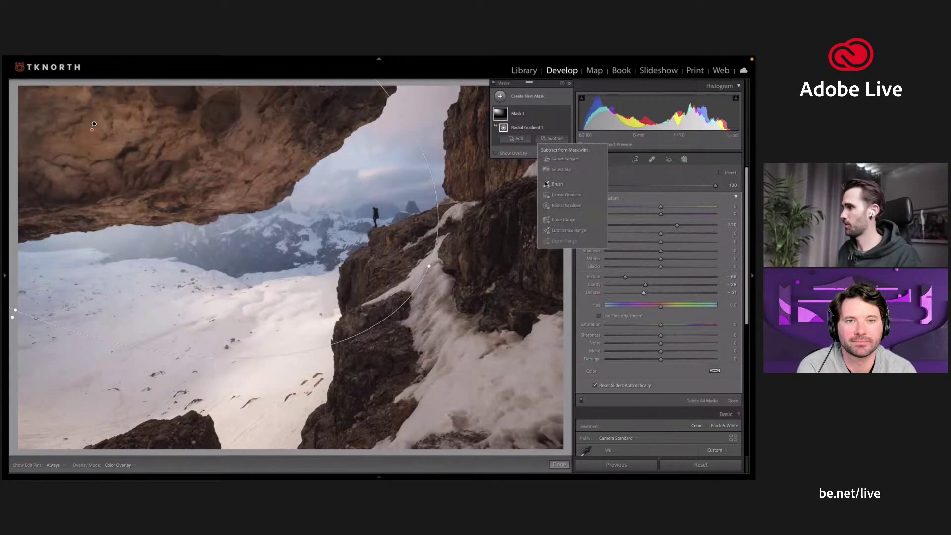
click(558, 185)
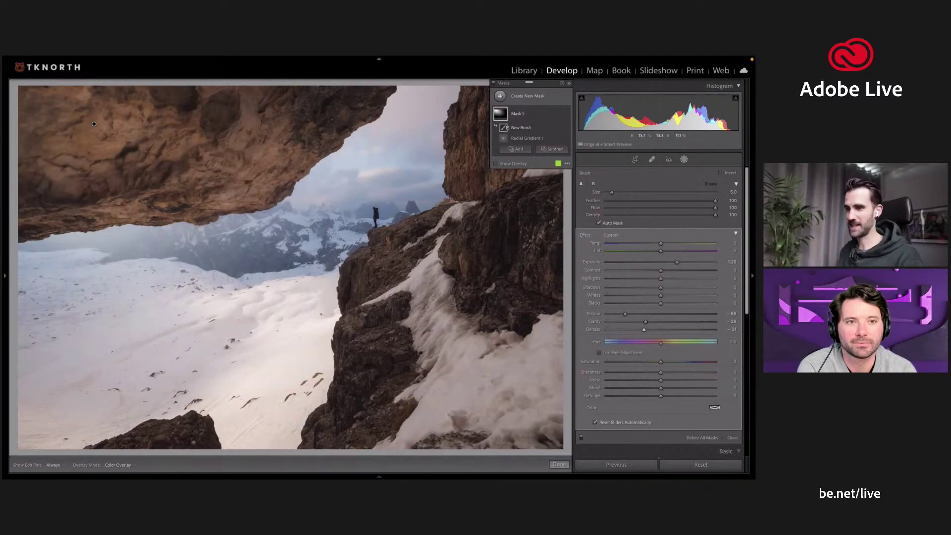
key(o)
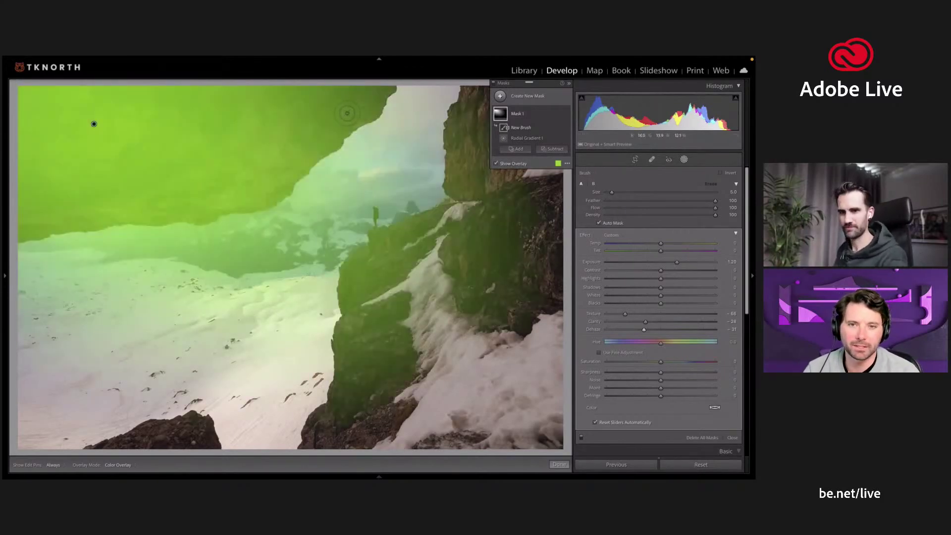
key(bracketright)
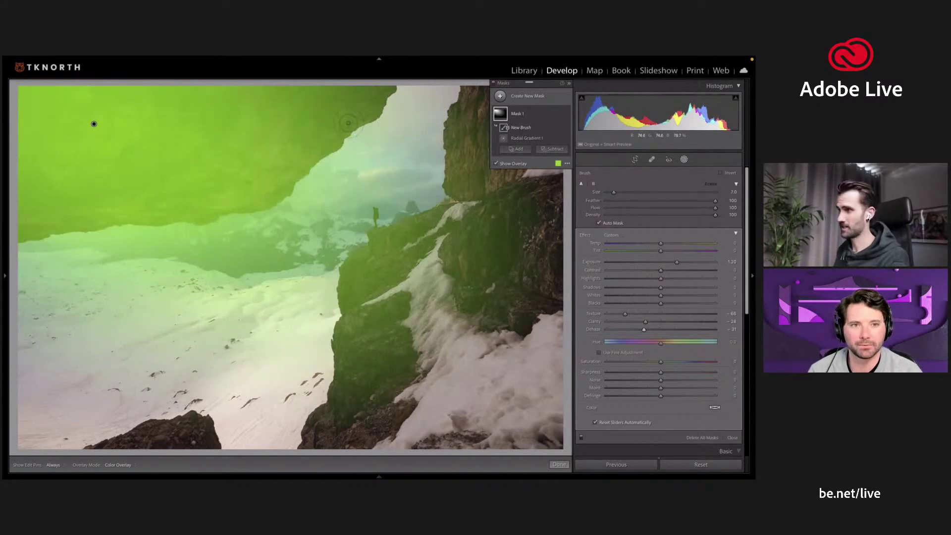
key(bracketright)
mouse_move(345, 105)
mouse_down()
mouse_move(383, 92)
mouse_move(304, 148)
mouse_move(324, 149)
mouse_move(321, 115)
mouse_move(382, 102)
mouse_move(225, 202)
mouse_move(35, 222)
mouse_move(75, 195)
mouse_move(30, 229)
mouse_move(149, 197)
mouse_move(181, 170)
mouse_move(64, 158)
mouse_move(79, 149)
mouse_move(34, 124)
mouse_move(104, 106)
mouse_up()
key(h)
key(h)
mouse_move(89, 159)
mouse_down()
mouse_move(55, 183)
mouse_move(148, 171)
mouse_move(218, 179)
mouse_move(247, 147)
mouse_move(309, 132)
mouse_move(292, 107)
mouse_move(99, 106)
mouse_move(89, 144)
mouse_move(29, 122)
mouse_move(145, 140)
mouse_move(137, 146)
mouse_up()
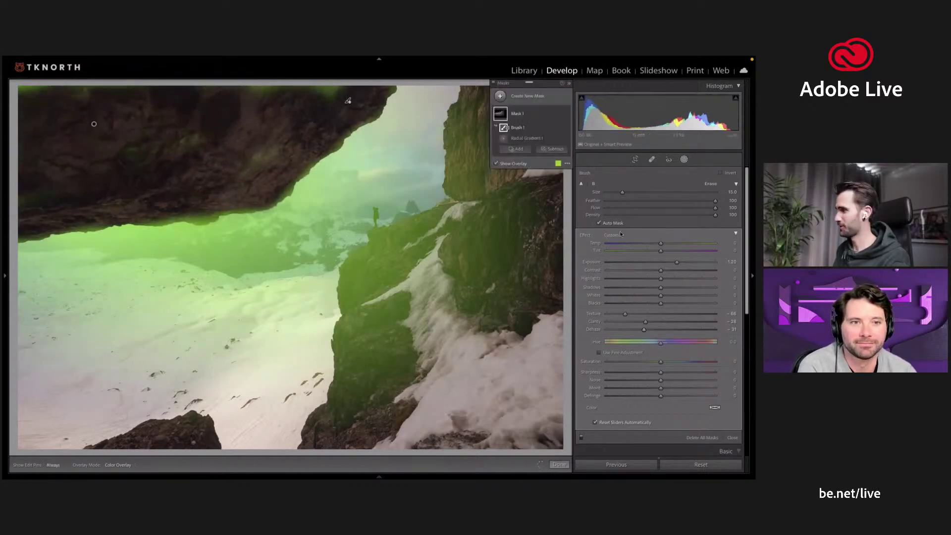
- Subtract the remaining patches of the overhang, tracing its lower edge with a size 7 brush, and hide the mask overlay
key(h)
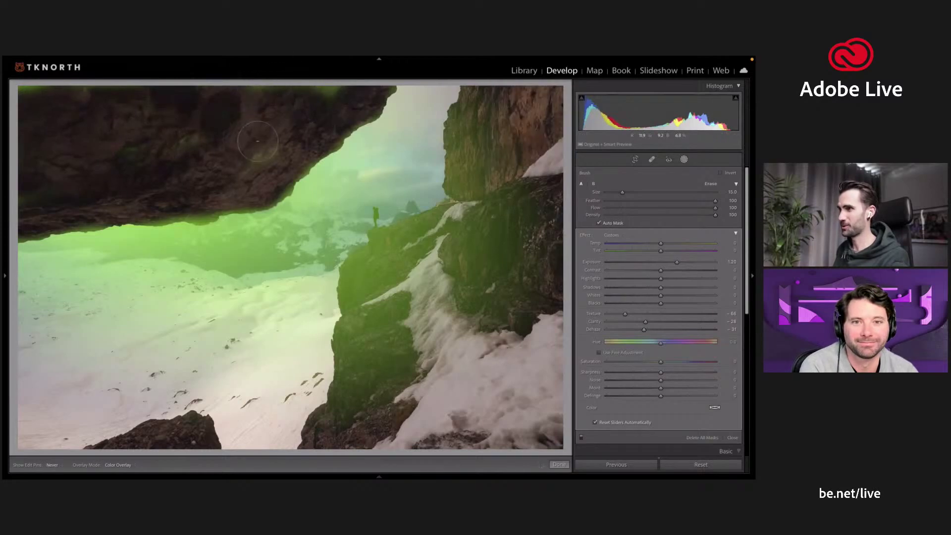
mouse_move(26, 184)
mouse_down()
mouse_move(37, 84)
mouse_move(272, 70)
mouse_move(317, 75)
mouse_move(319, 91)
mouse_up()
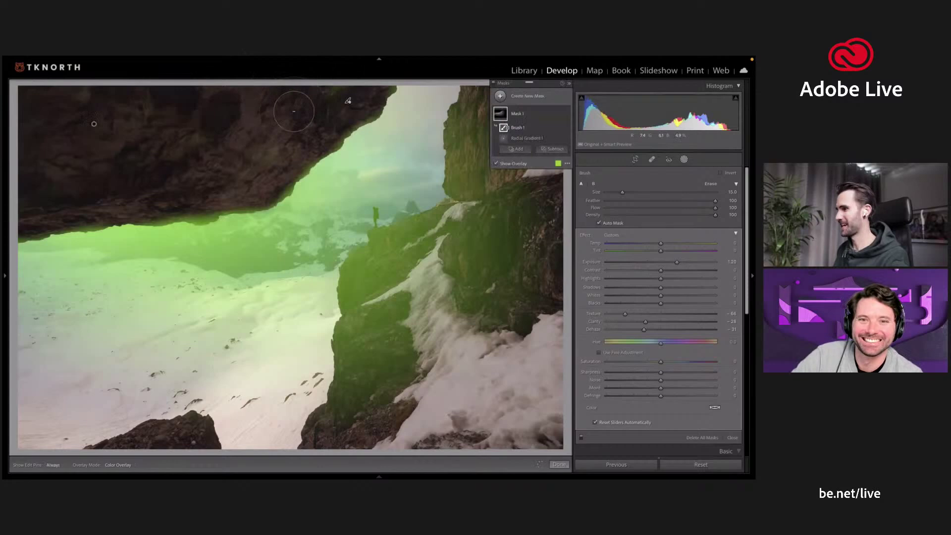
key(bracketleft)
key(bracketleft)
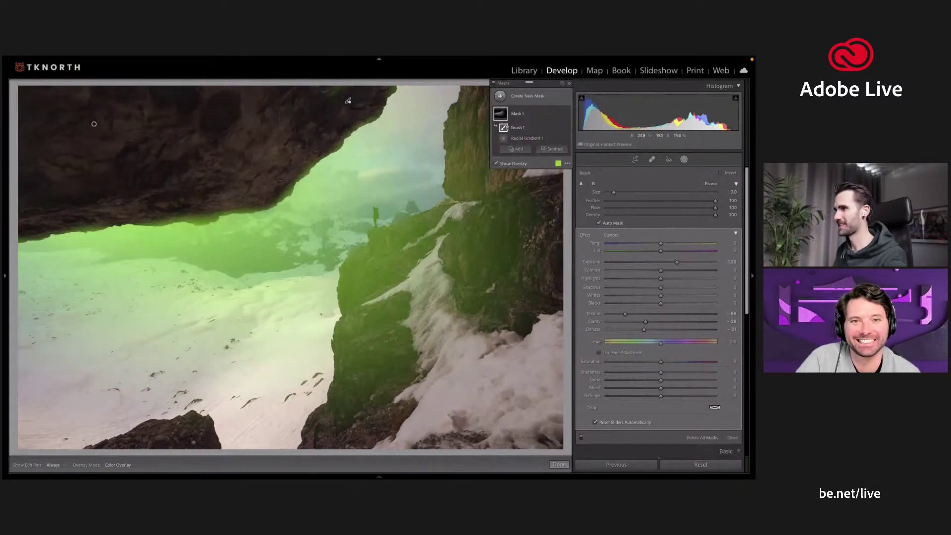
key(h)
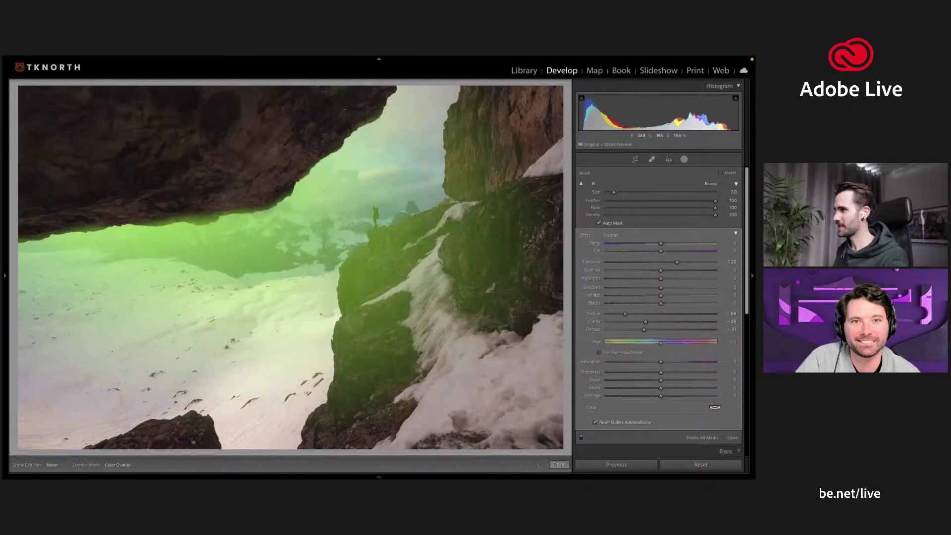
drag(250, 209, 40, 236)
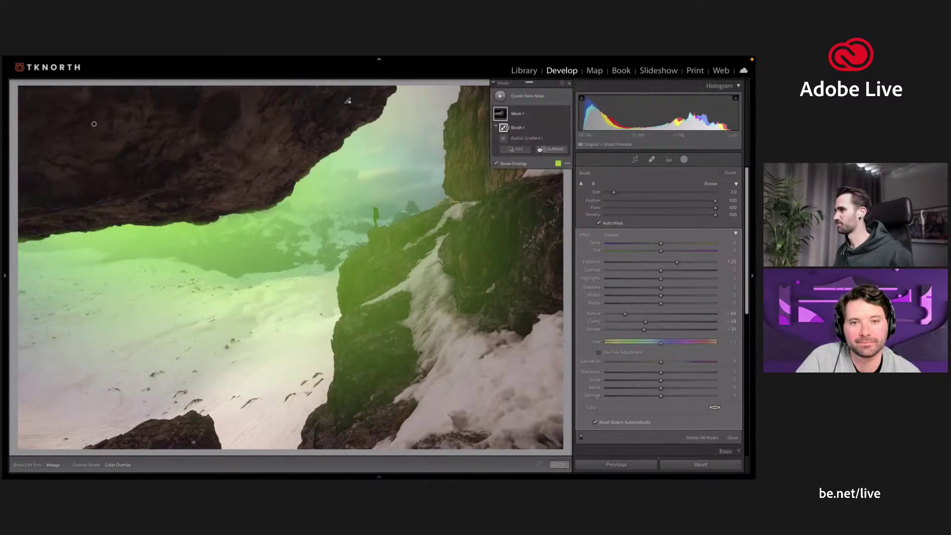
scroll(678, 254, down, 2)
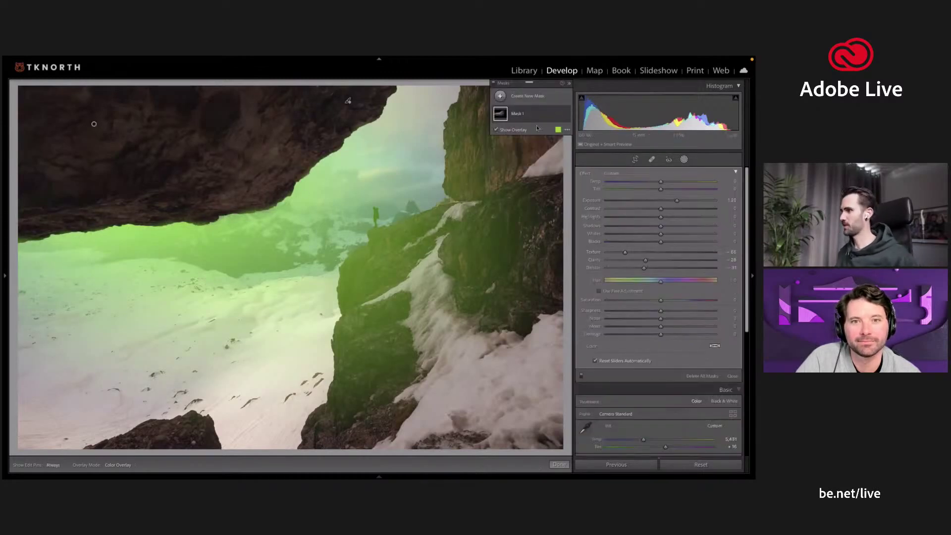
key(o)
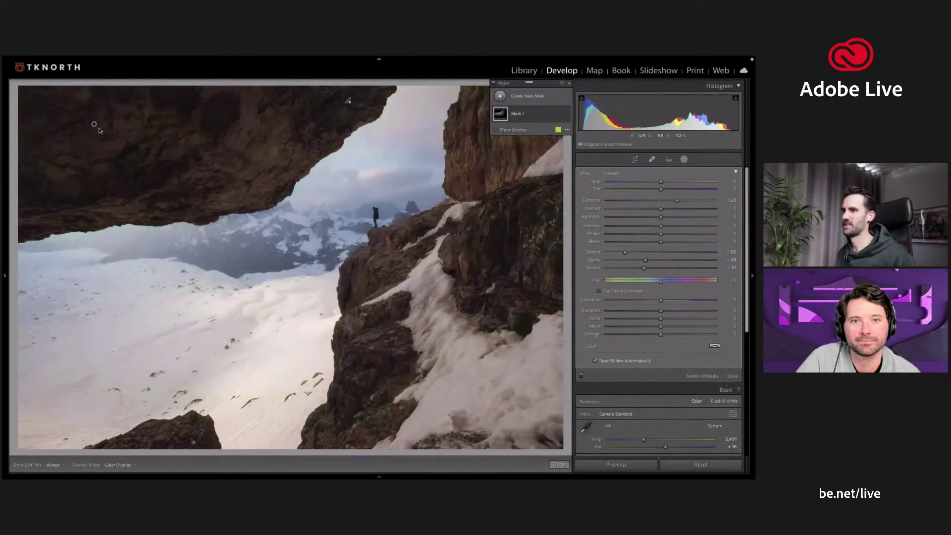
- Move the radial gradient around the scene and settle its centre slightly lower and further right on the overhanging rock
click(94, 123)
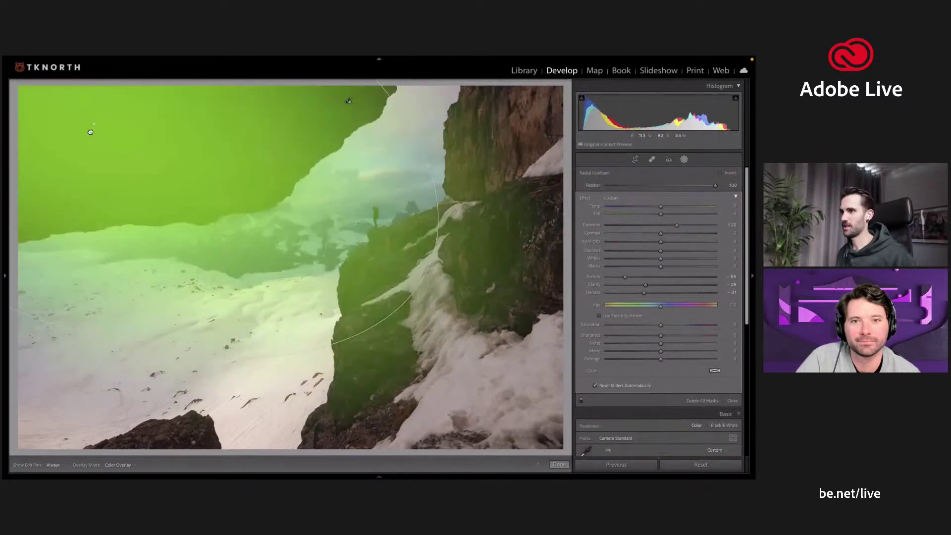
drag(90, 112, 81, 180)
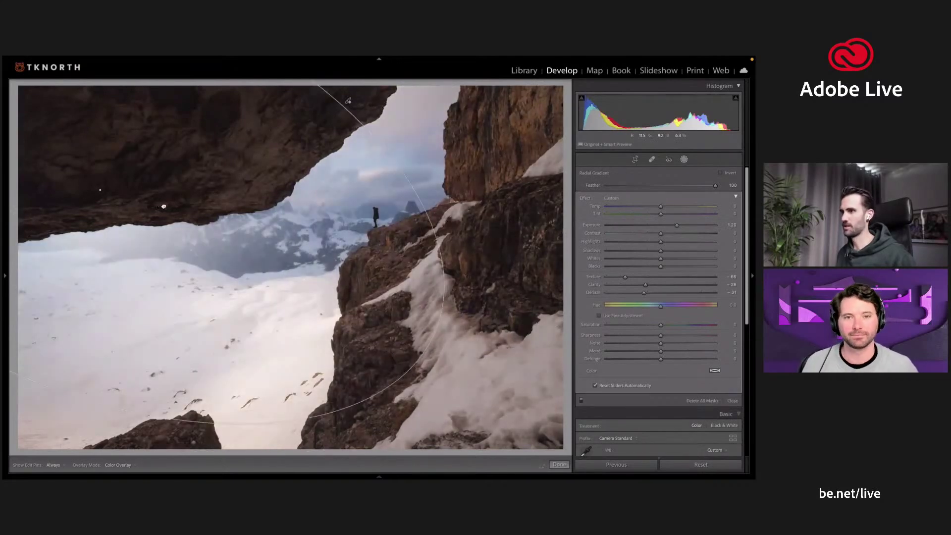
click(256, 108)
click(214, 159)
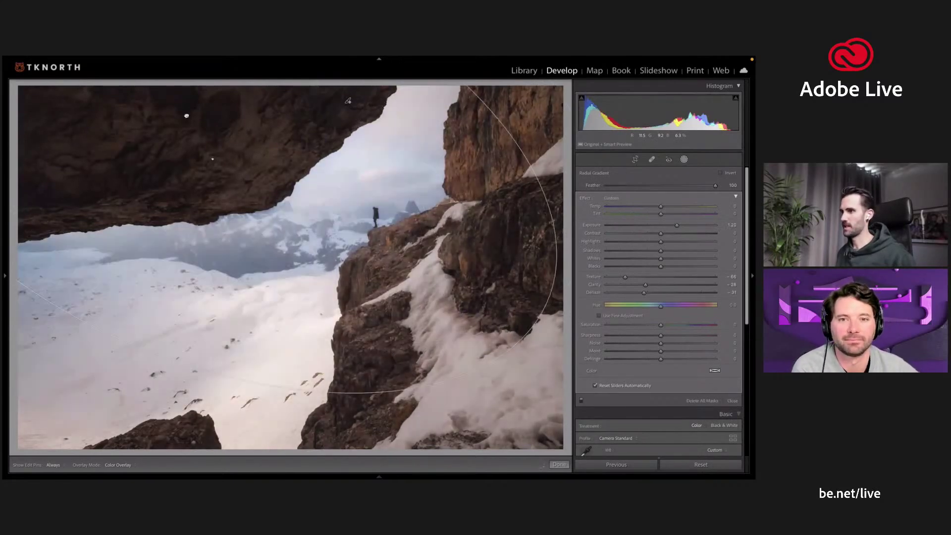
click(153, 129)
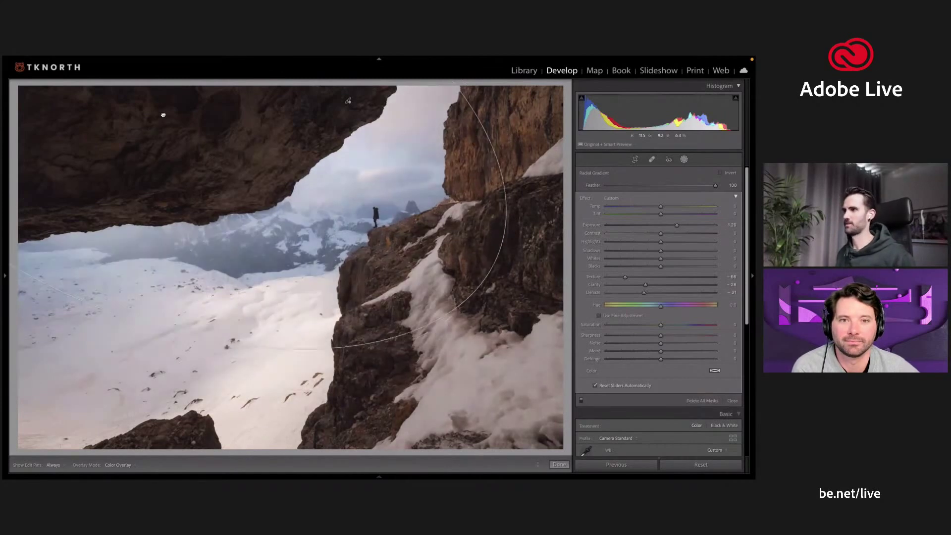
drag(168, 139, 176, 105)
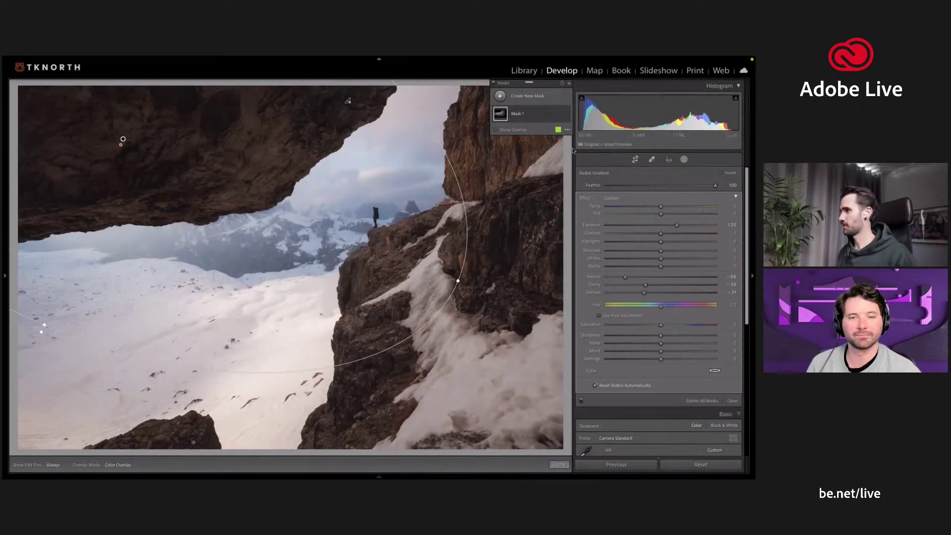
- Examine the brush component inside Mask 1 and leave the masking tool
click(519, 116)
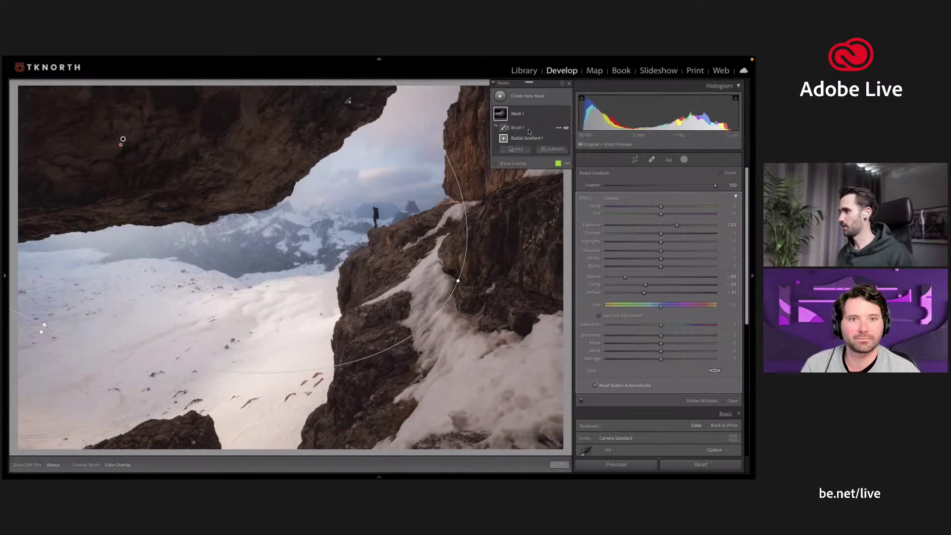
click(528, 129)
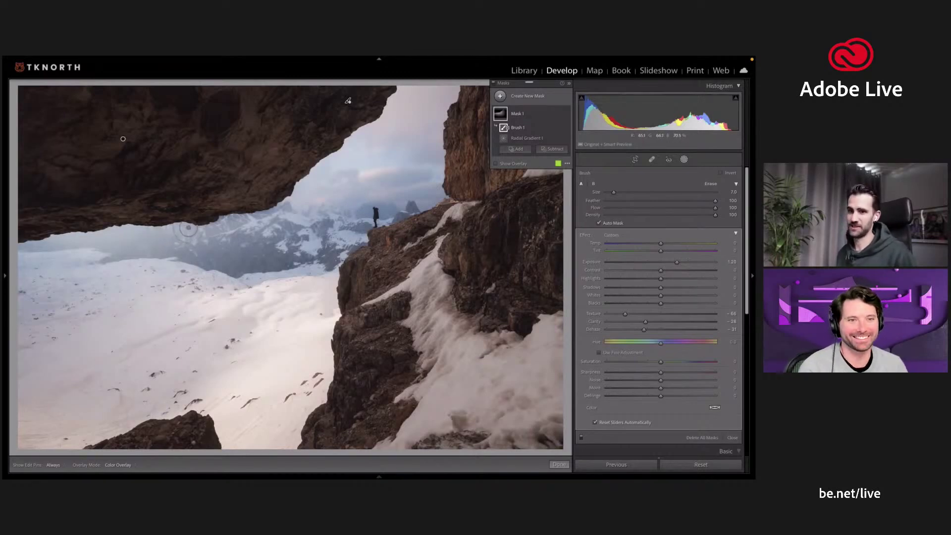
click(528, 116)
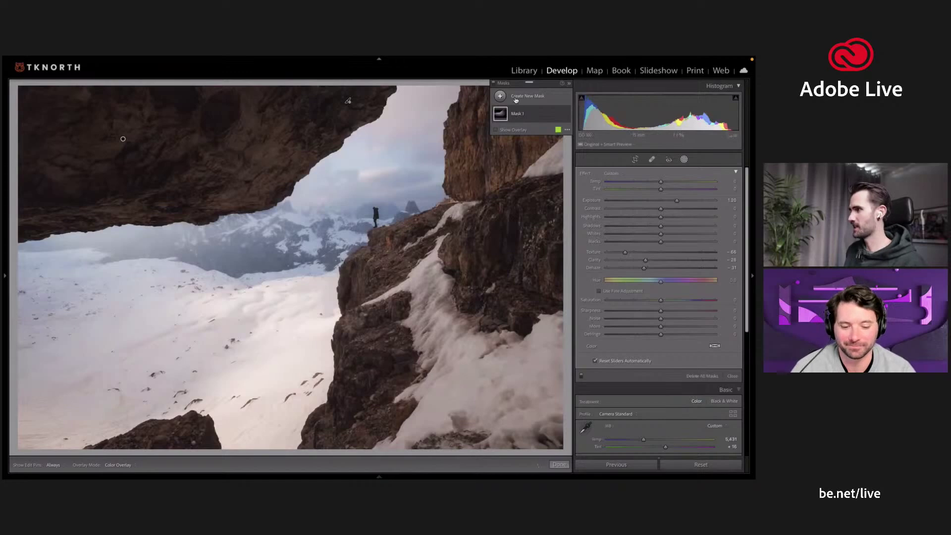
click(685, 159)
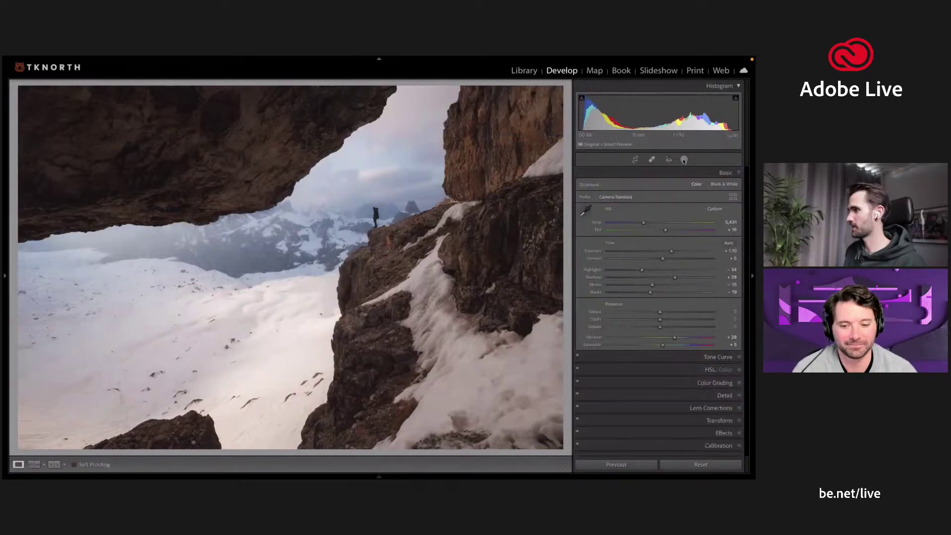
- Add a Select Sky mask with Exposure 0.30, Texture about -54, Clarity -18 and Dehaze 24
click(553, 98)
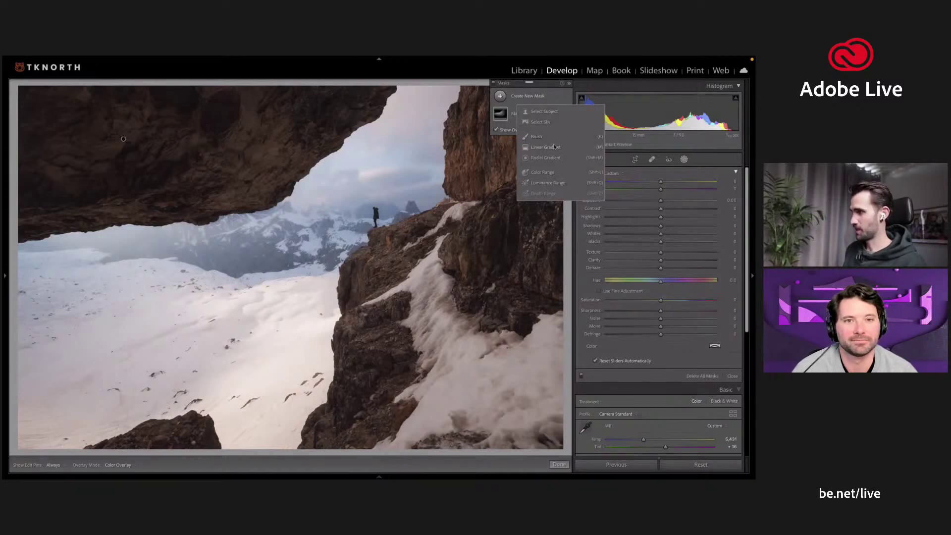
click(540, 123)
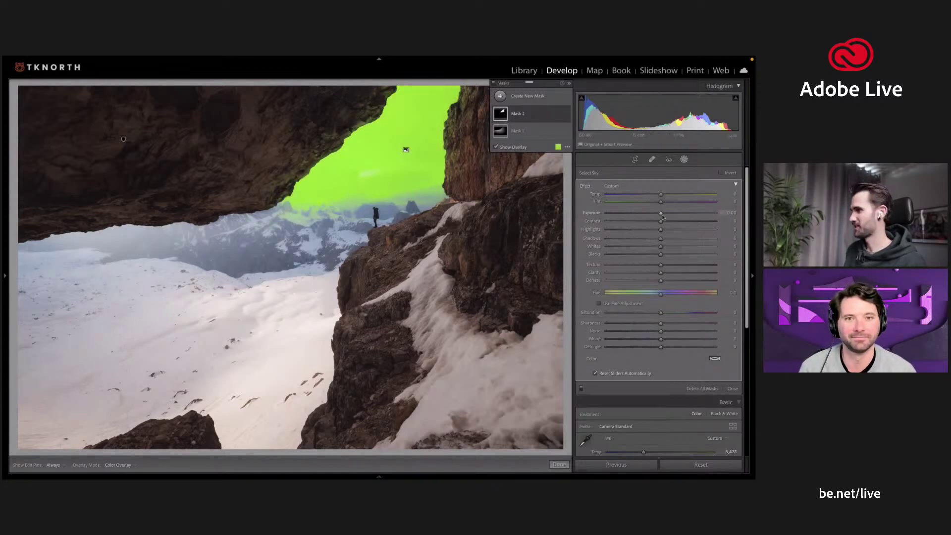
drag(669, 213, 664, 213)
mouse_move(661, 272)
mouse_down()
mouse_move(631, 267)
mouse_move(670, 280)
mouse_up()
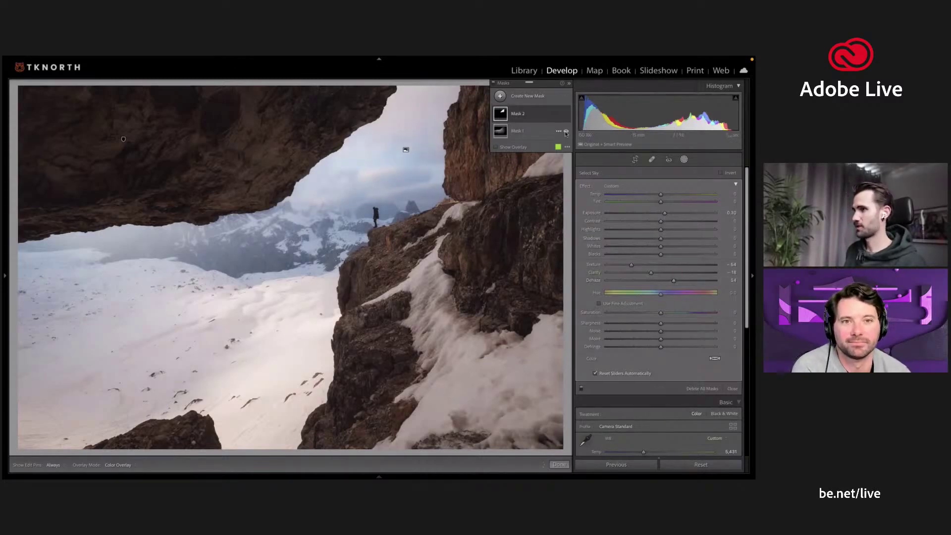
- Compare the photo with and without the rock mask and the sky mask, and finish masking
click(566, 133)
click(566, 132)
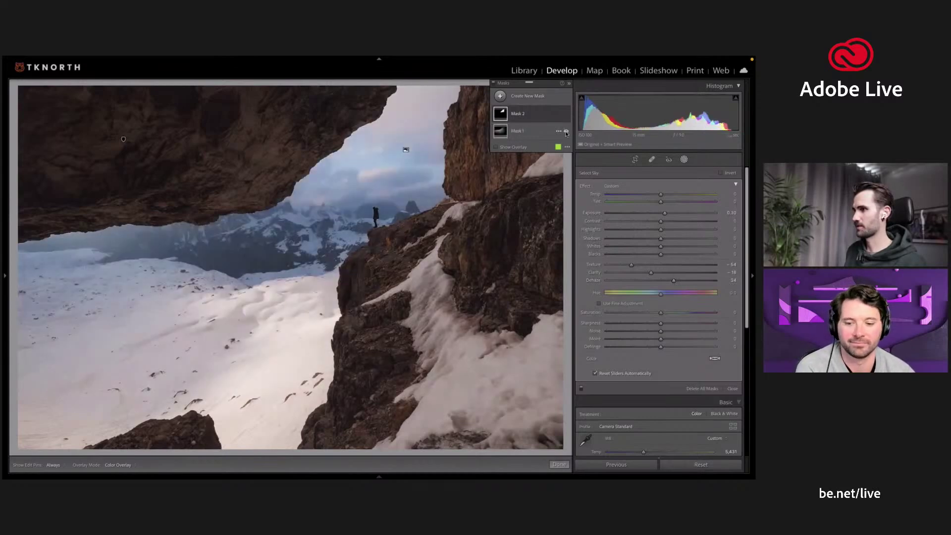
click(567, 132)
click(566, 115)
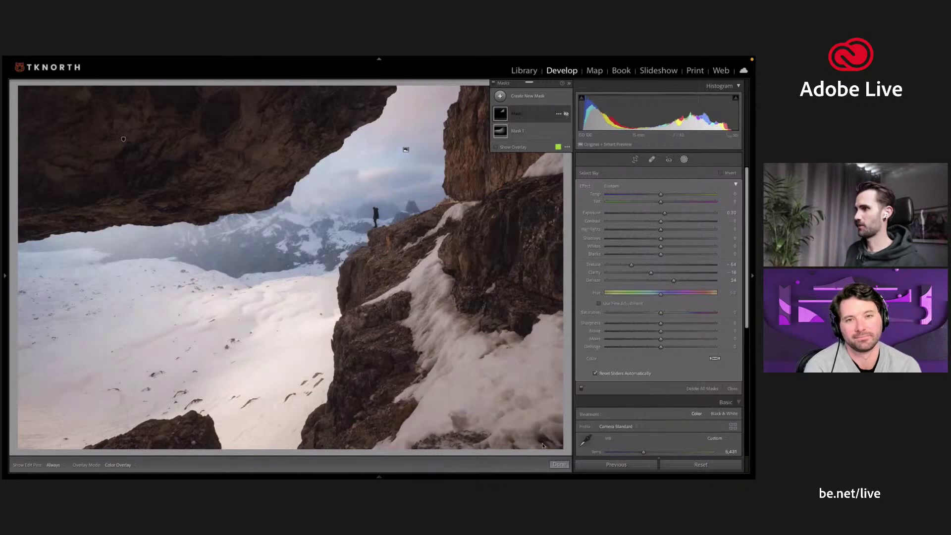
click(559, 464)
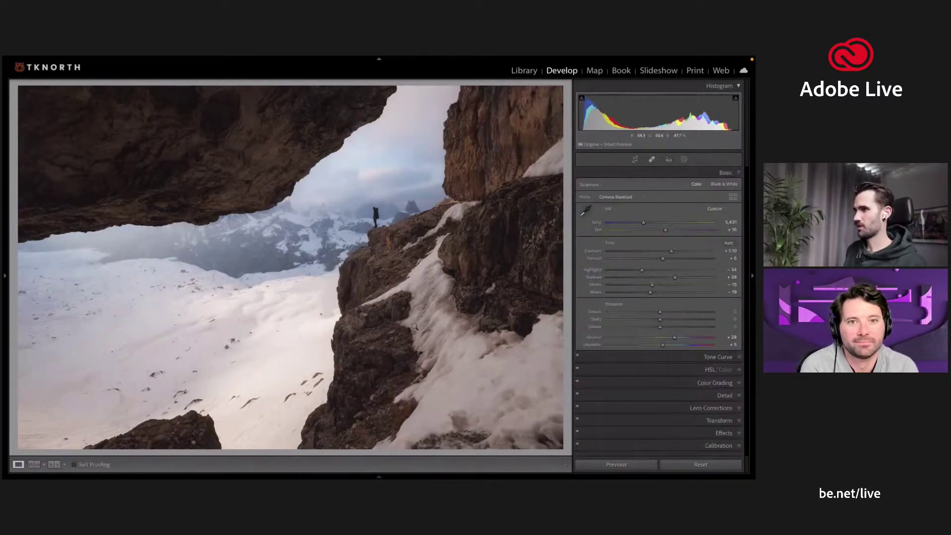
- Add a wide radial gradient mask around the standing hiker, raise its Exposure to about 0.28, and hide the overlay
click(685, 160)
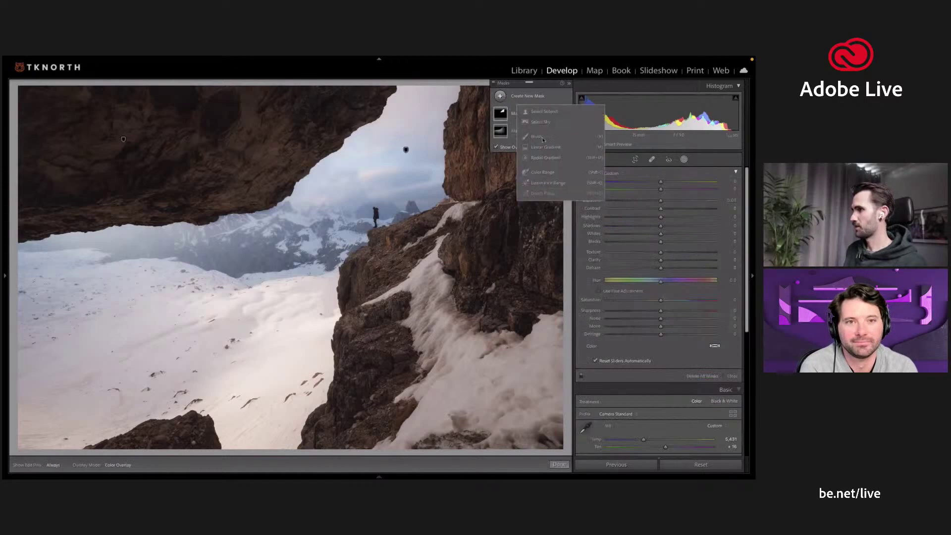
drag(358, 209, 399, 228)
drag(665, 227, 665, 226)
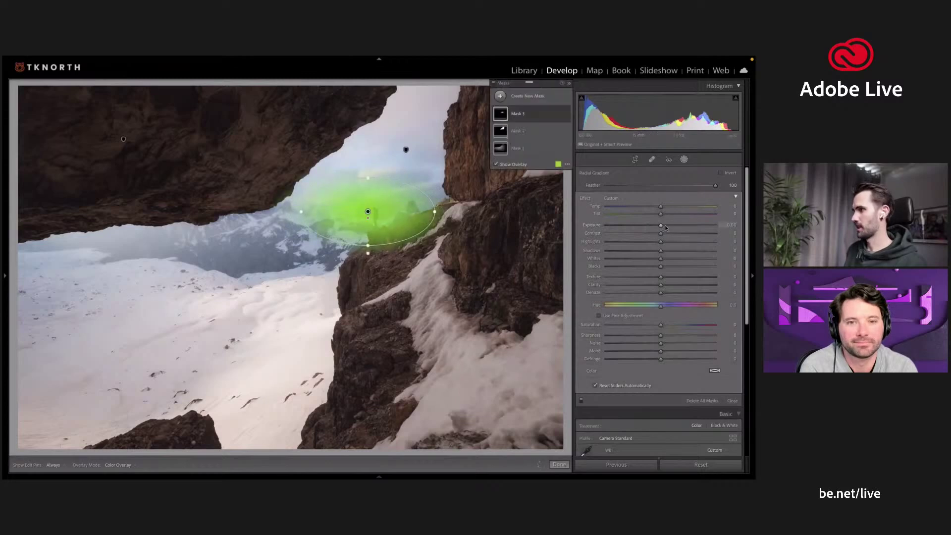
key(o)
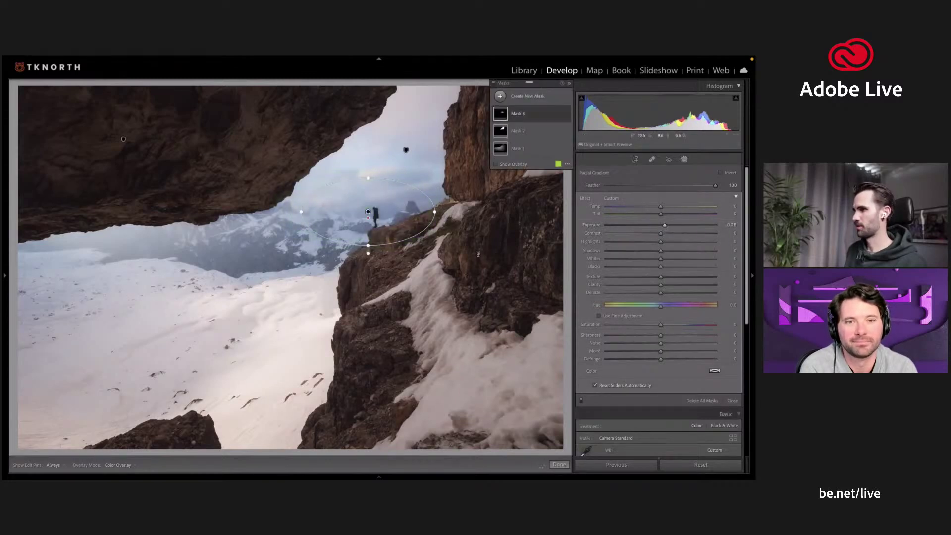
- Add a subtracting brush to Mask 3, the radial gradient around the hiker
key(ctrl+equal)
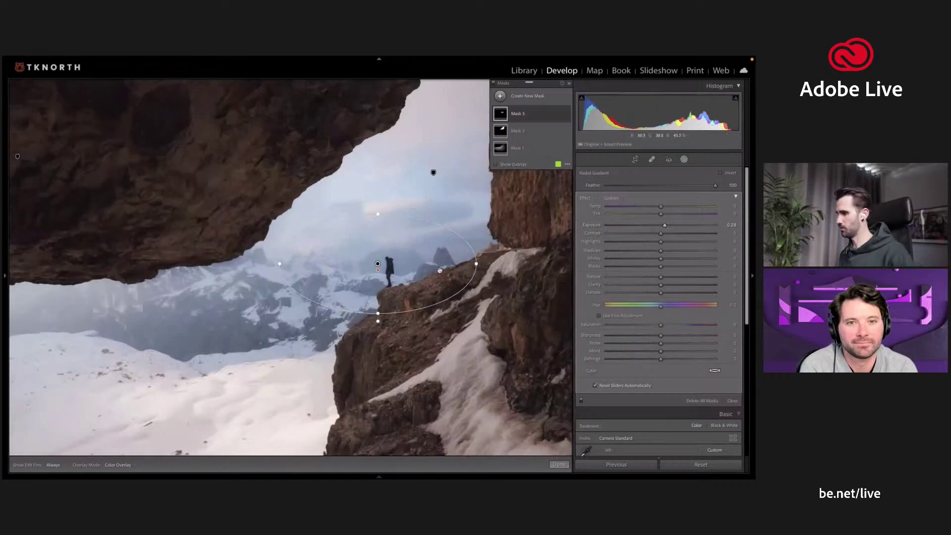
key(ctrl+equal)
key(ctrl+equal)
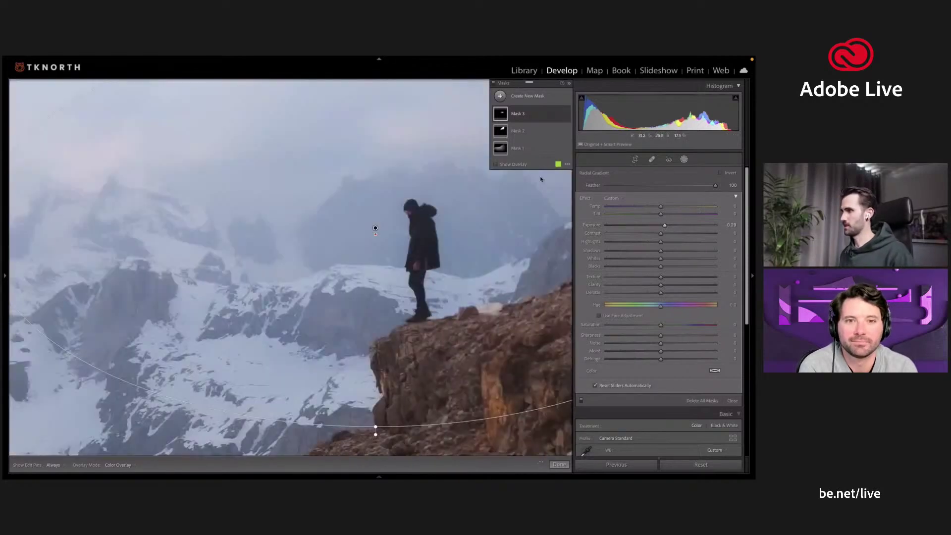
click(523, 117)
click(552, 139)
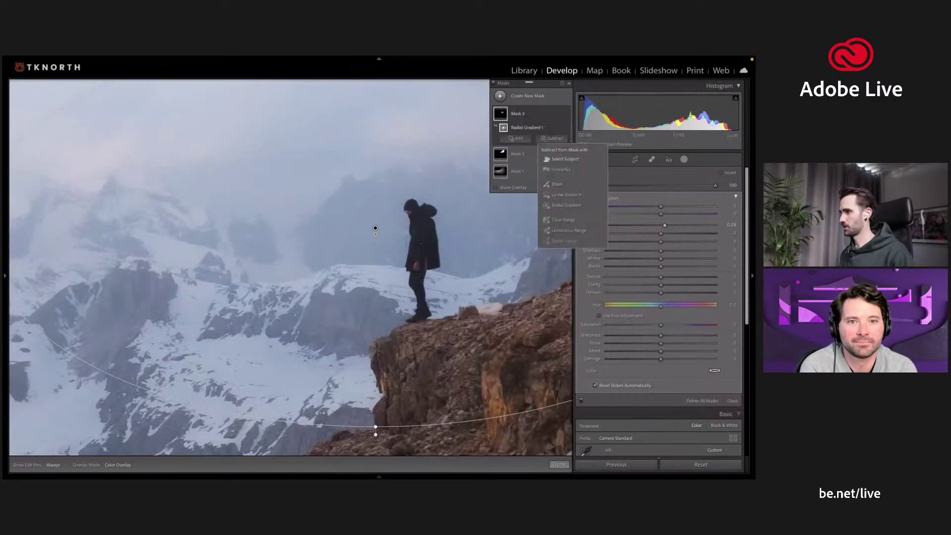
click(557, 184)
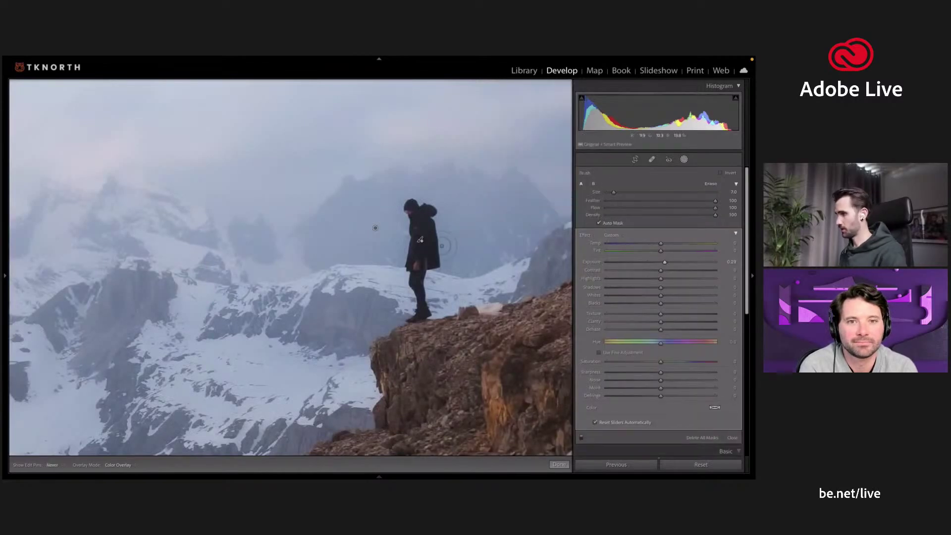
- Show the mask overlay and brush the hiker's whole silhouette out of the mask, reducing the brush size to about 4
drag(442, 245, 482, 230)
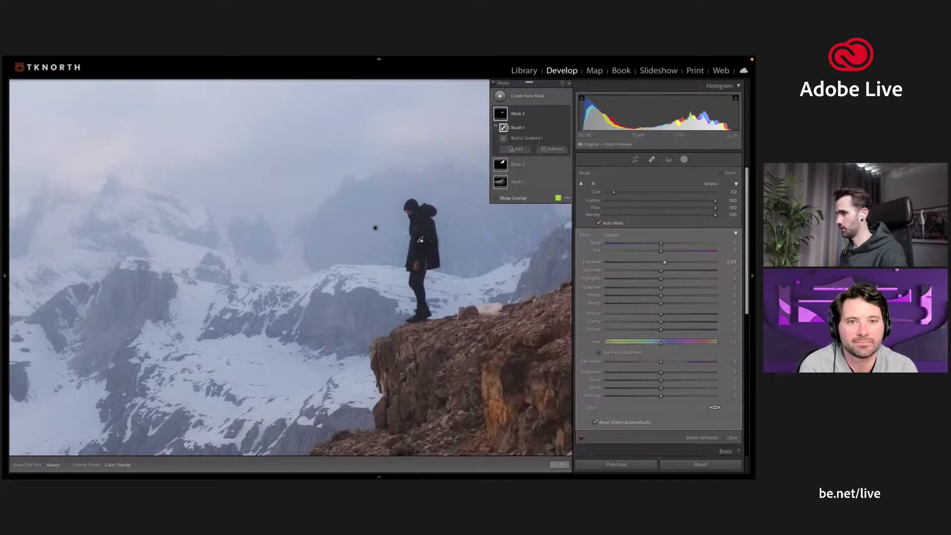
key(o)
key(bracketleft)
key(bracketleft)
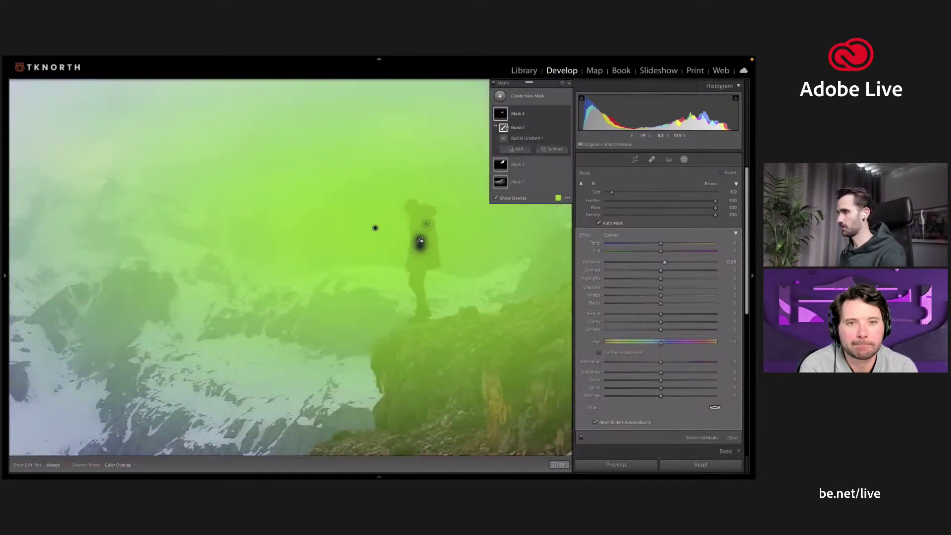
key(bracketleft)
mouse_move(413, 226)
mouse_down()
mouse_move(412, 207)
mouse_move(430, 214)
mouse_move(417, 277)
mouse_move(433, 230)
mouse_move(429, 207)
mouse_move(406, 204)
mouse_move(429, 262)
mouse_move(438, 259)
mouse_move(416, 285)
mouse_move(417, 325)
mouse_move(429, 320)
mouse_move(422, 285)
mouse_move(433, 255)
mouse_up()
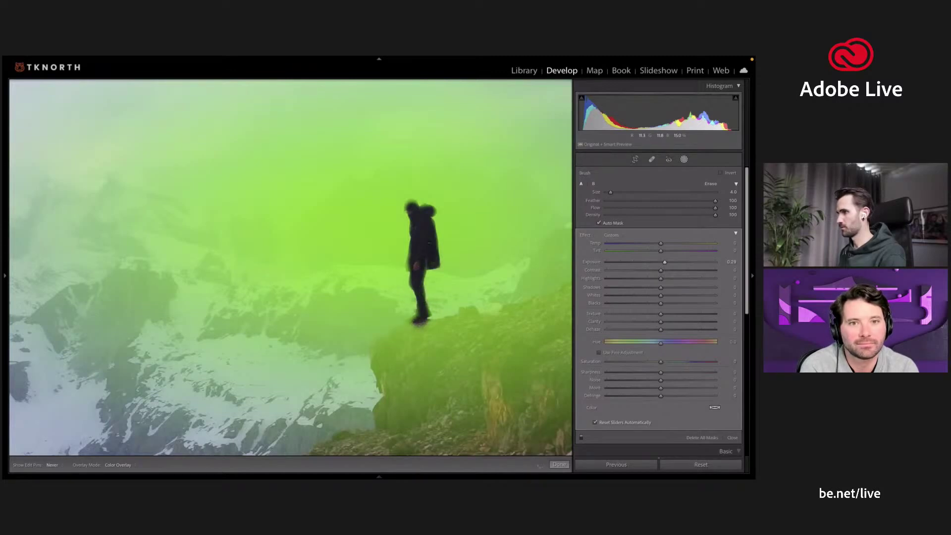
drag(415, 205, 406, 208)
key(h)
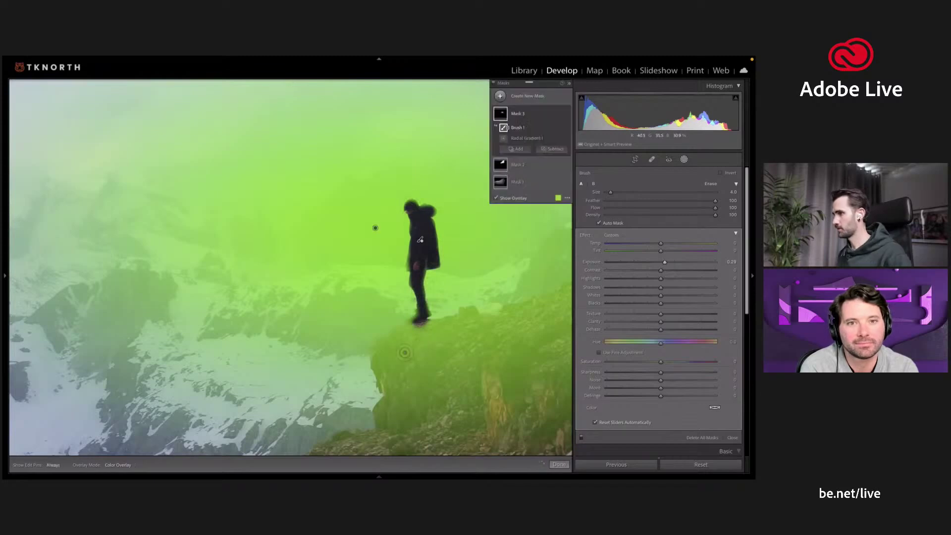
- Brush the rocky ledge under the hiker out of the mask with a brush size of about 13, and hide the overlay
key(z)
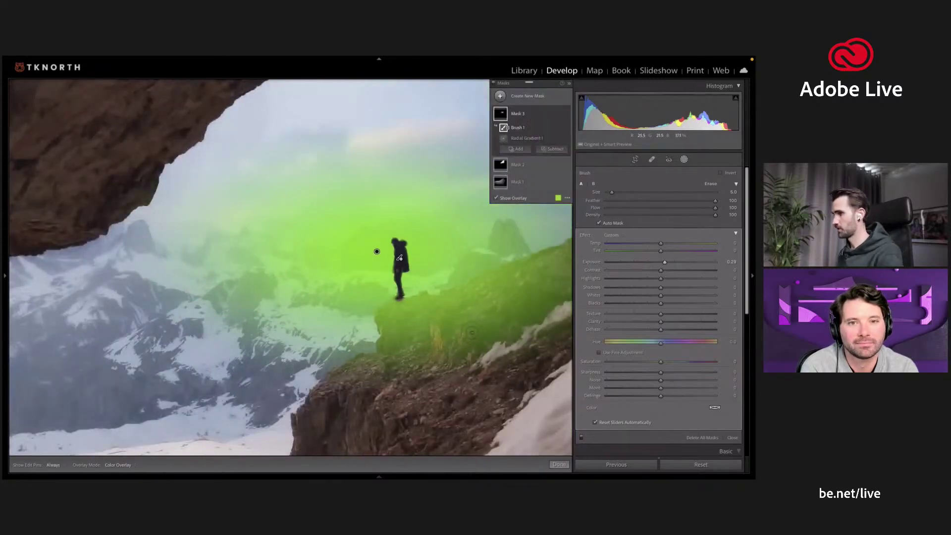
key(h)
scroll(511, 312, up, 5)
mouse_move(510, 312)
mouse_down()
mouse_move(491, 319)
mouse_move(521, 307)
mouse_move(481, 342)
mouse_move(411, 317)
mouse_move(392, 322)
mouse_move(419, 323)
mouse_move(564, 251)
mouse_move(403, 339)
mouse_move(441, 359)
mouse_up()
key(h)
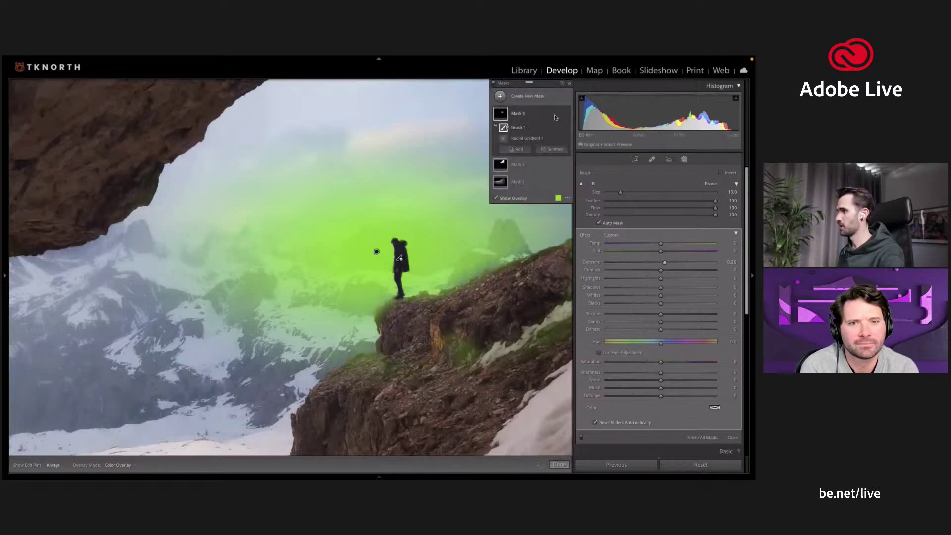
click(496, 197)
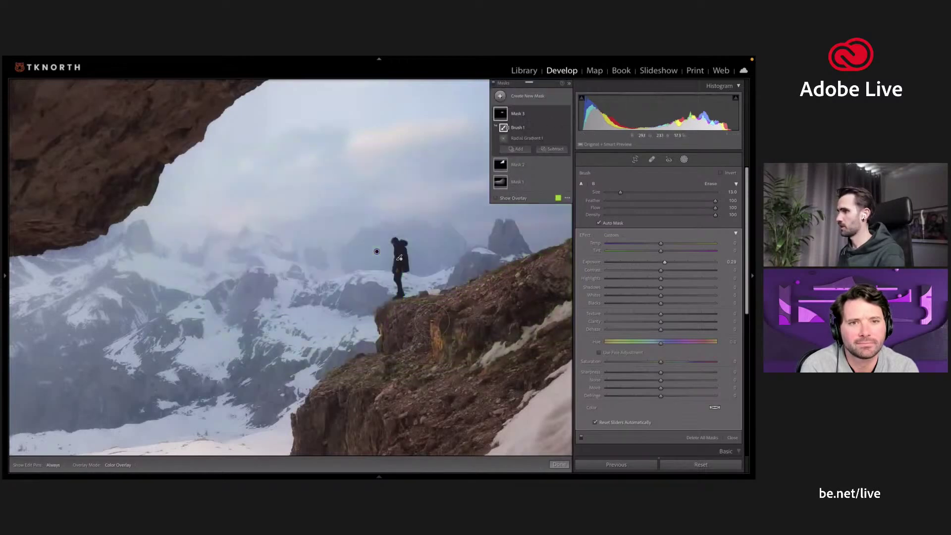
- Finish masking and compare the whole edited photo with its unedited version
key(z)
drag(665, 263, 664, 263)
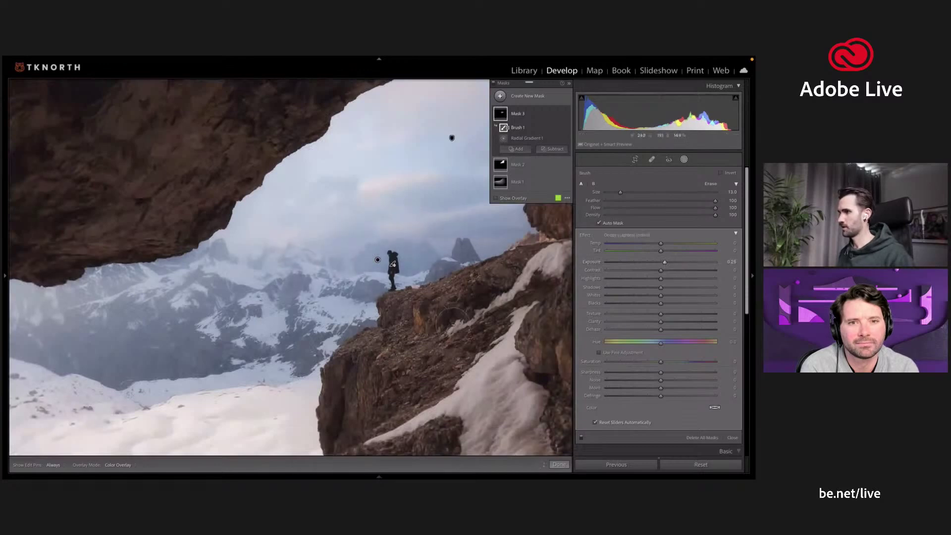
key(super+minus)
click(559, 464)
click(484, 370)
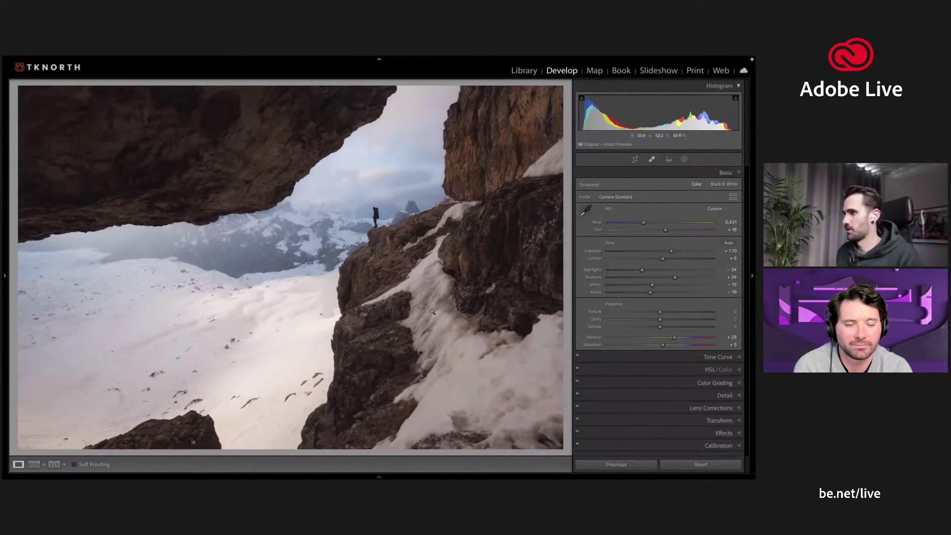
key(backslash)
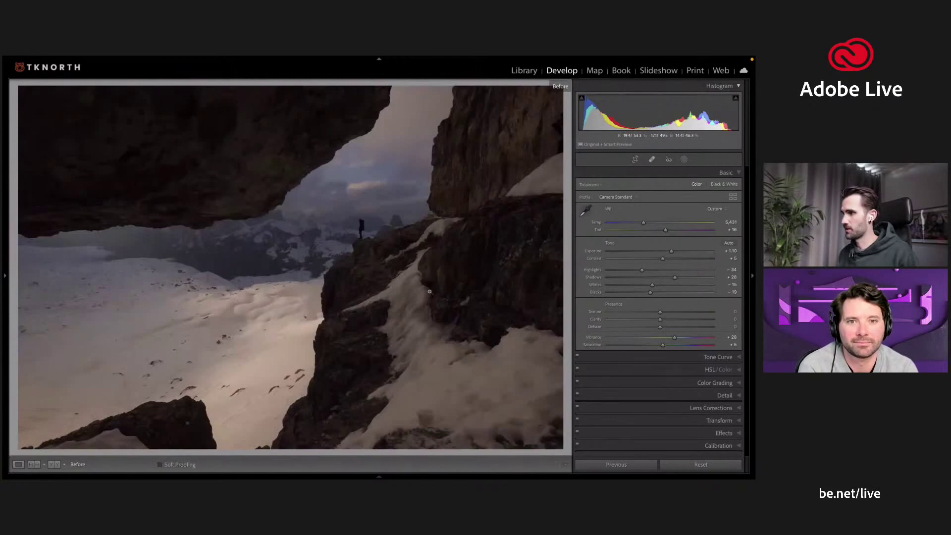
key(backslash)
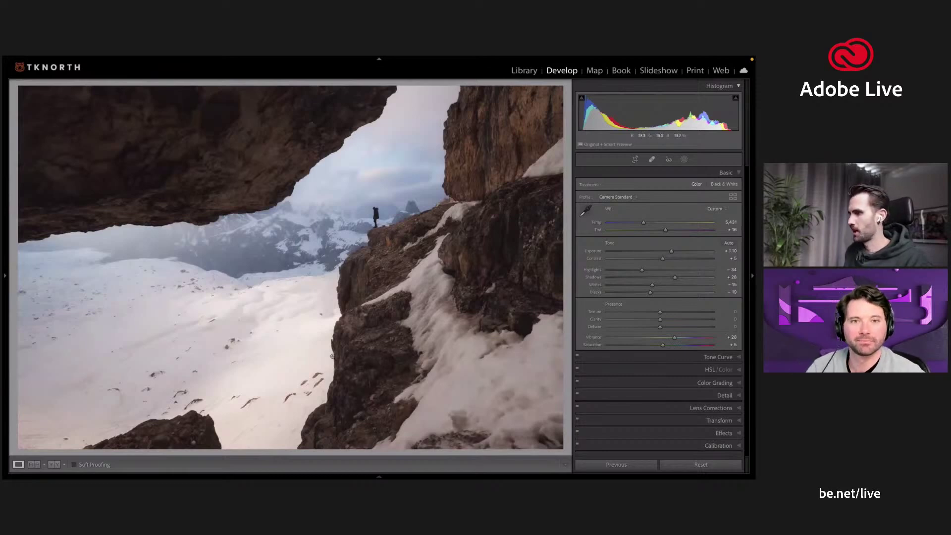
- Heal two dark marks on the snow between the foreground rock and the cliff
click(653, 160)
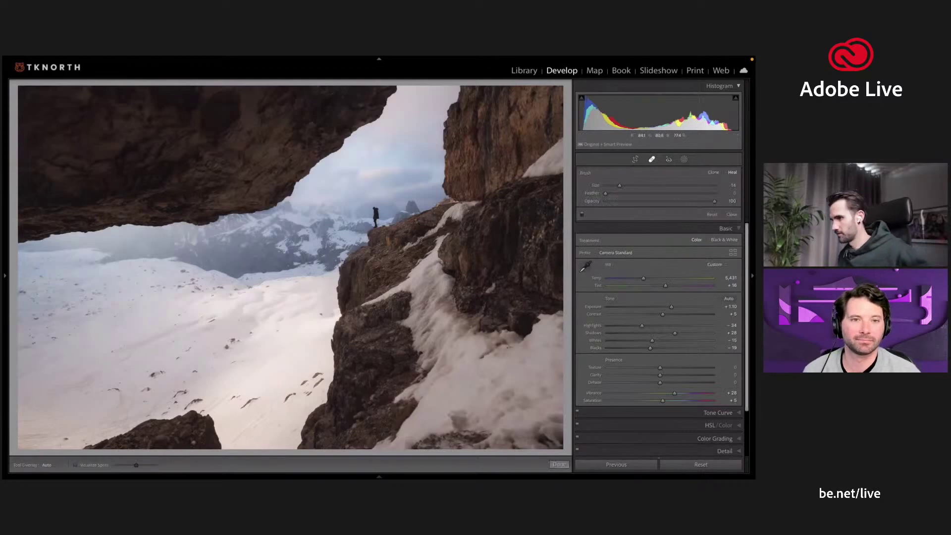
scroll(254, 412, up, 5)
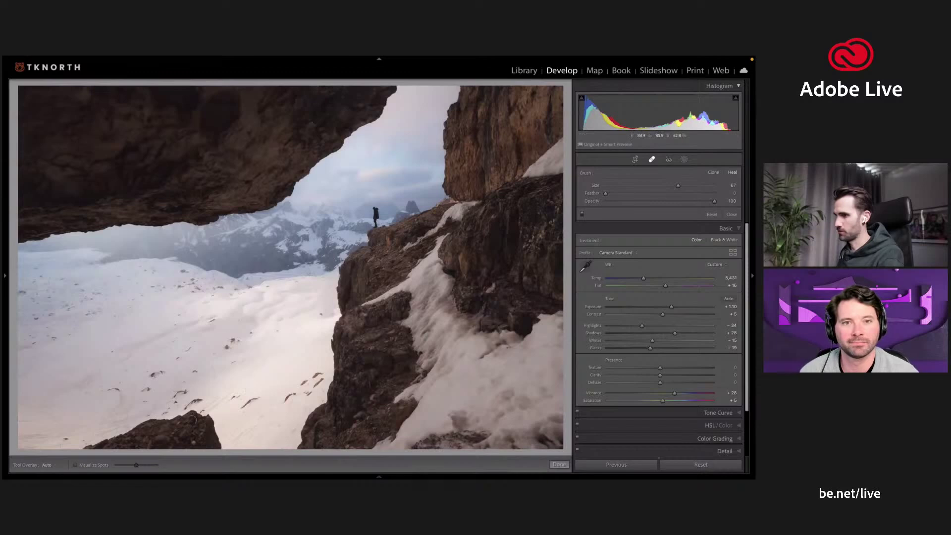
click(248, 403)
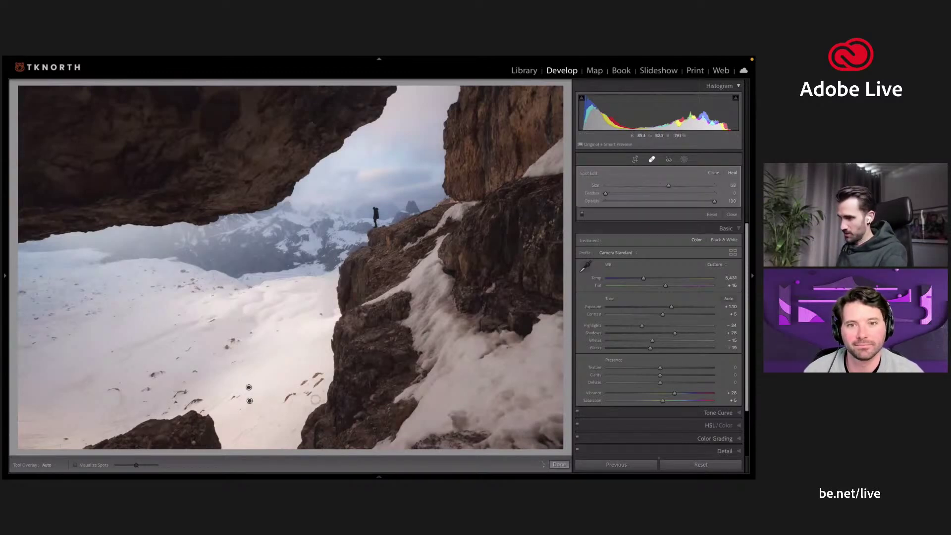
click(286, 400)
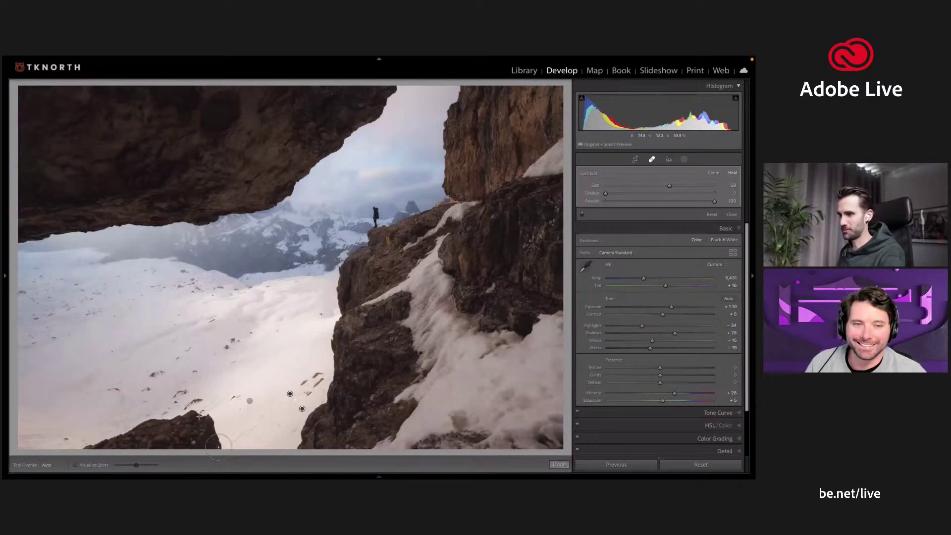
- Heal over the dark foreground rock with a size 78 brush and move its sampling source onto the open snow
mouse_move(155, 420)
mouse_down()
mouse_move(216, 414)
mouse_move(219, 426)
mouse_move(142, 429)
mouse_move(86, 447)
mouse_move(207, 447)
mouse_up()
mouse_move(413, 471)
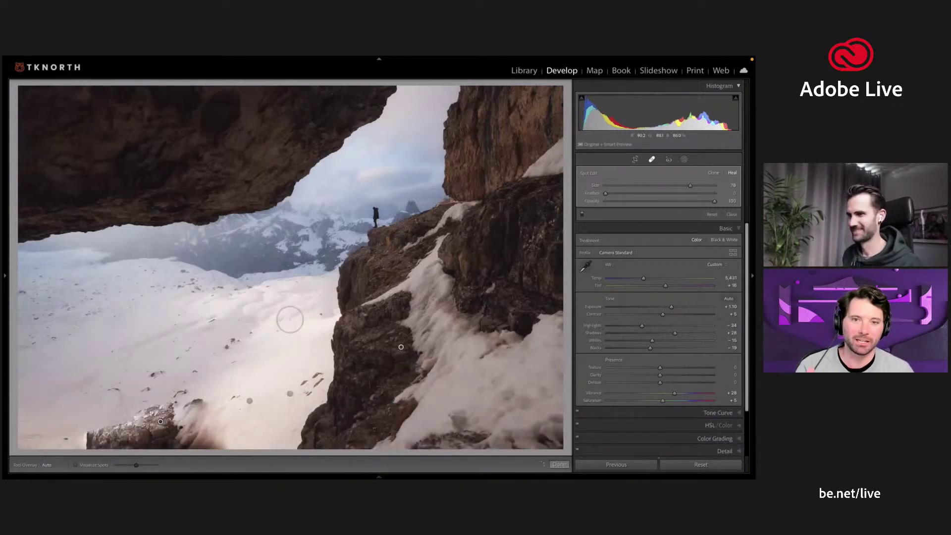
click(249, 401)
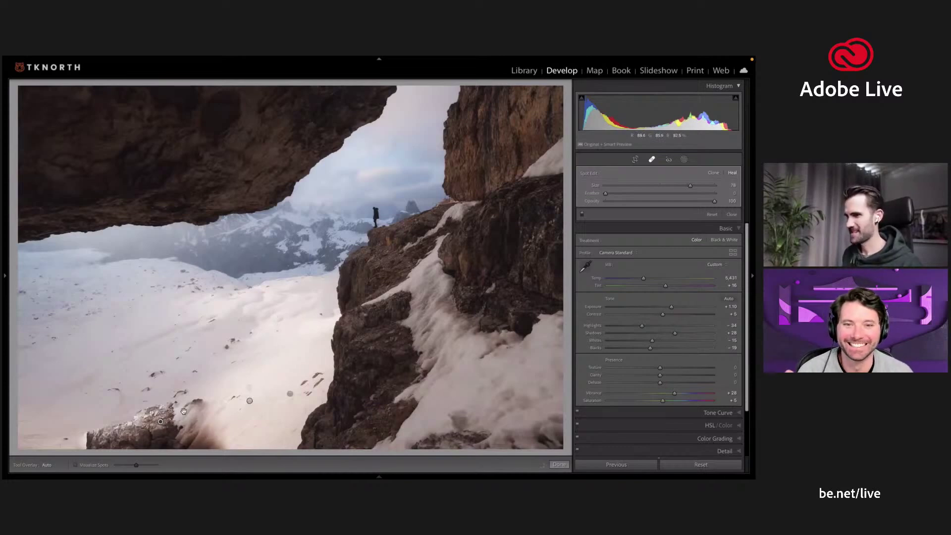
key(slash)
click(81, 374)
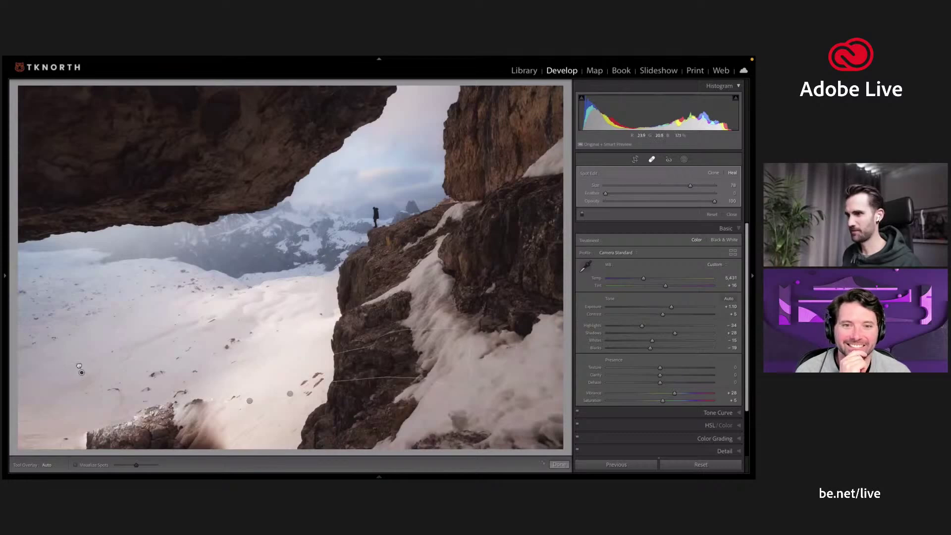
drag(79, 365, 77, 364)
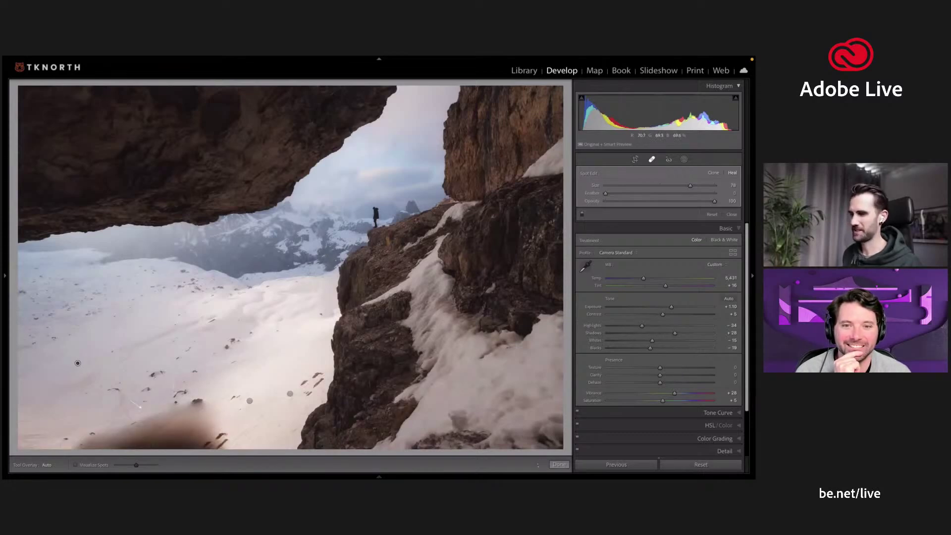
click(564, 464)
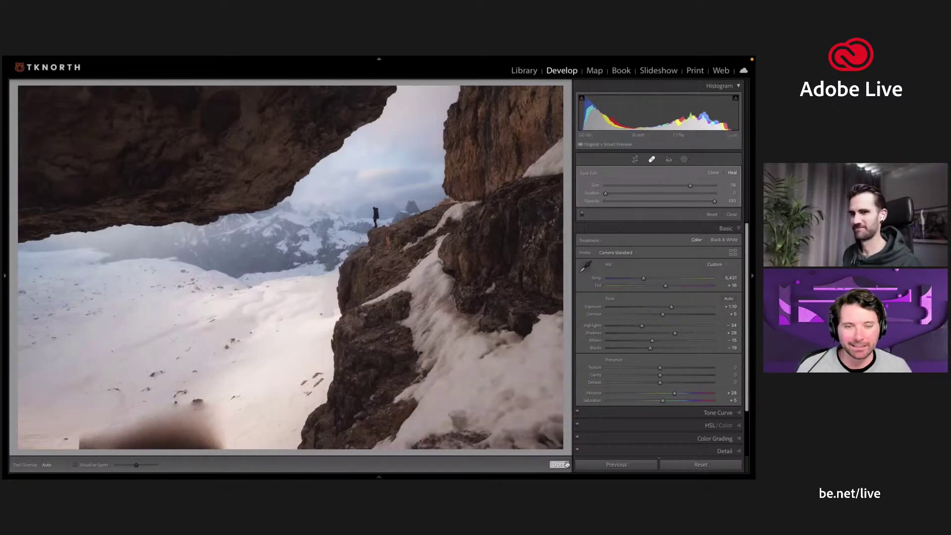
drag(78, 363, 114, 363)
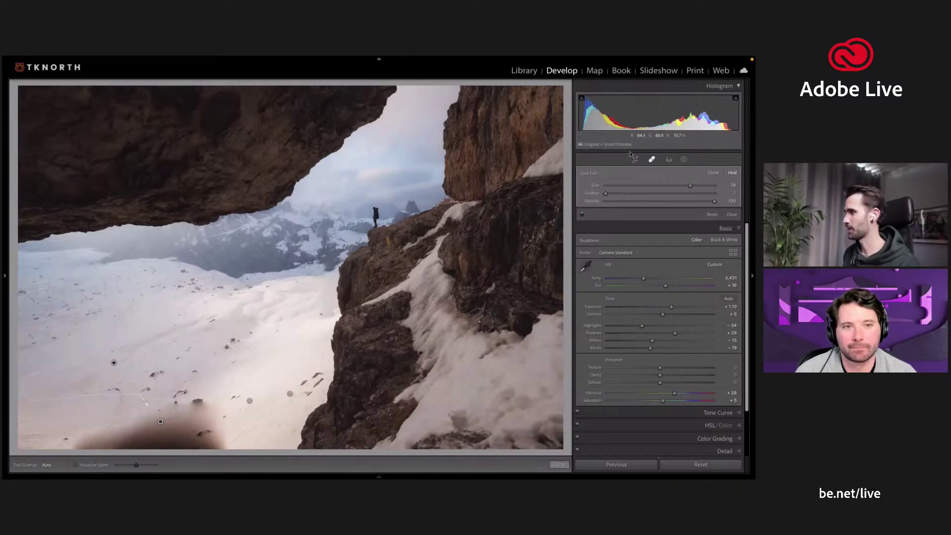
- Crop the photo to a slightly tightened 16 x 9 frame that cuts off the healed foreground rock, and apply it
key(r)
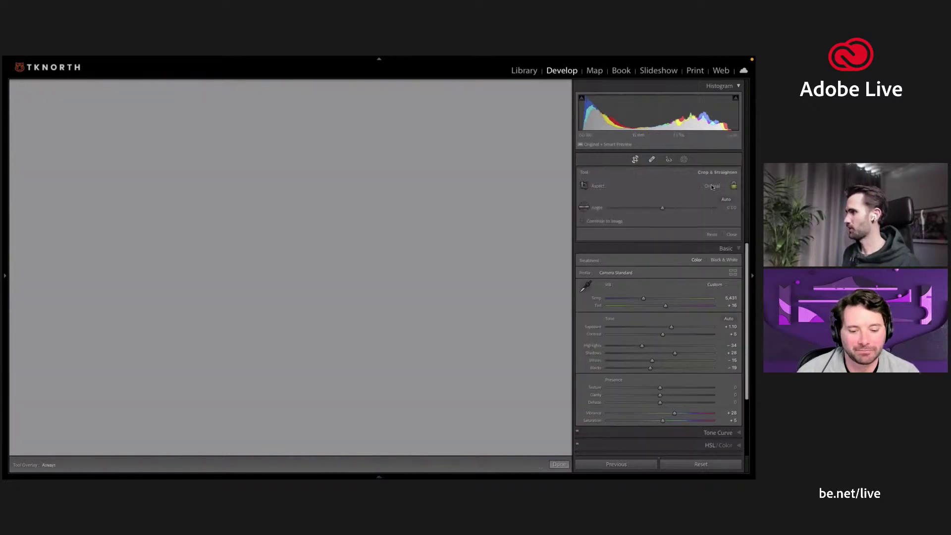
click(712, 186)
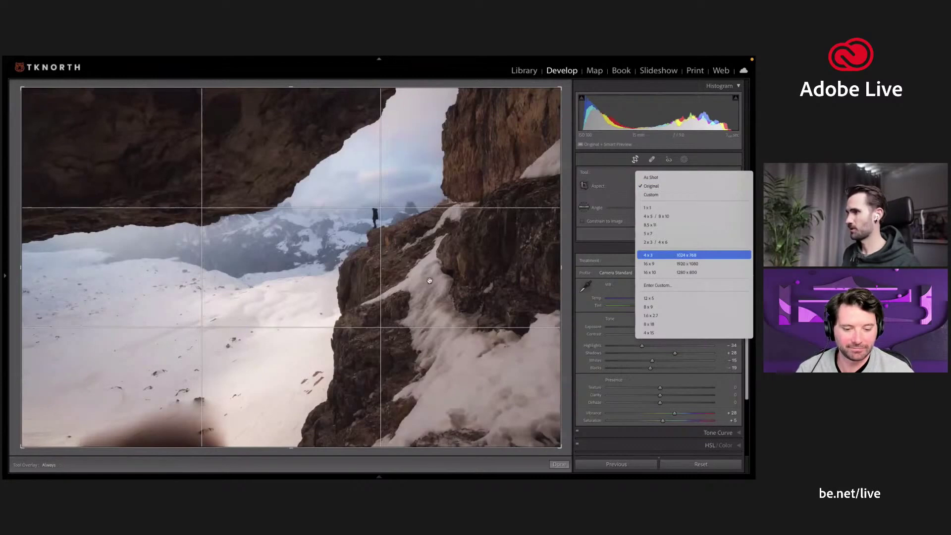
click(690, 255)
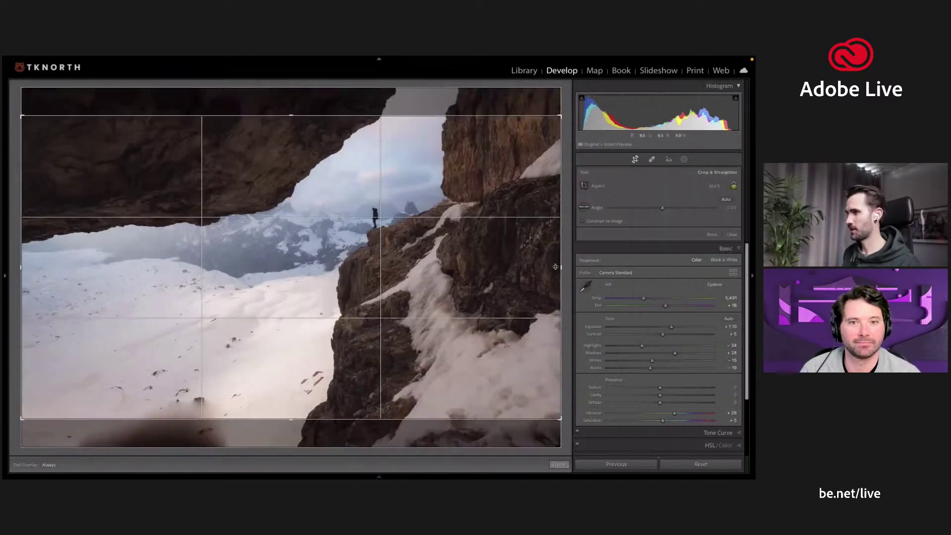
drag(556, 267, 548, 266)
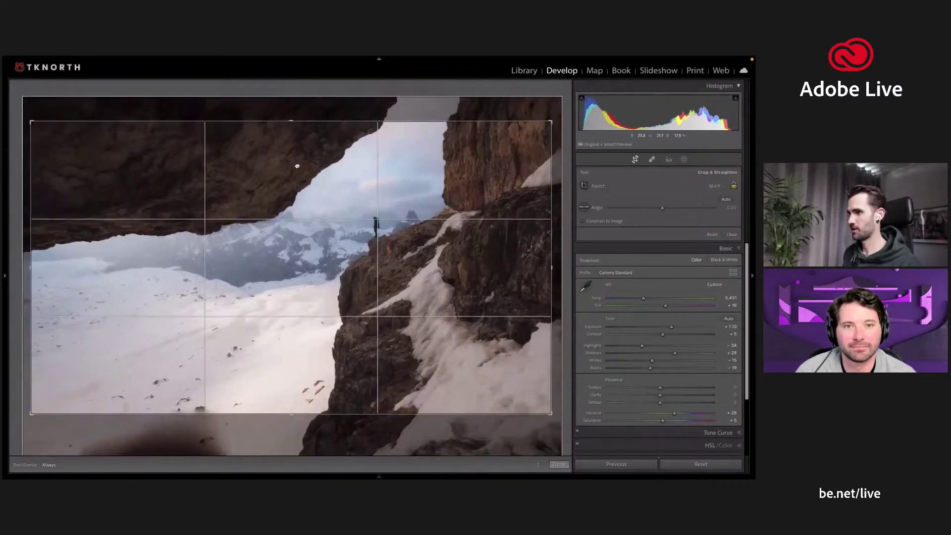
click(560, 464)
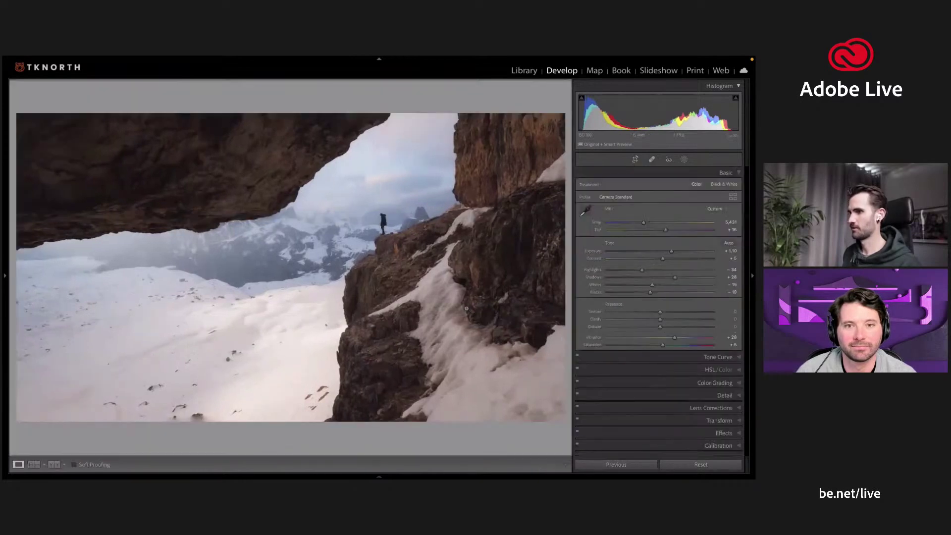
click(652, 159)
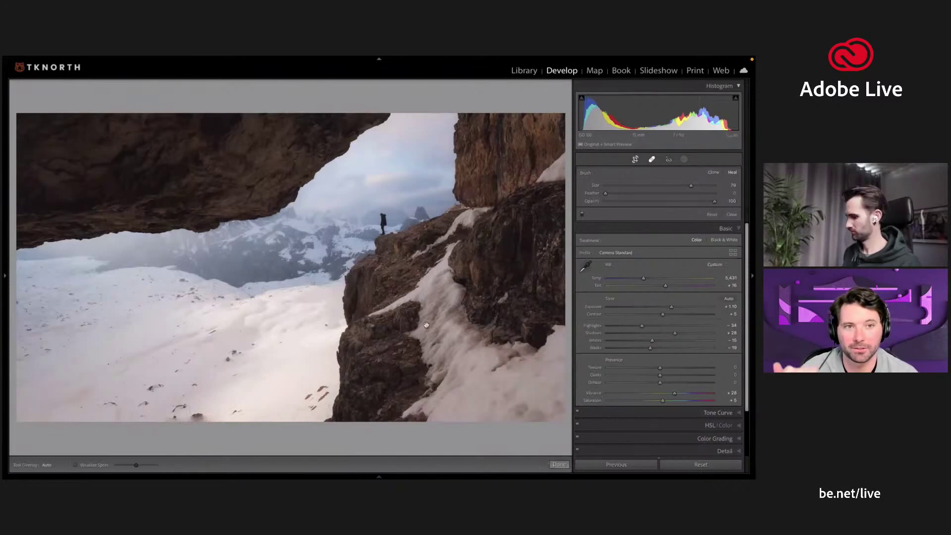
key(r)
key(r)
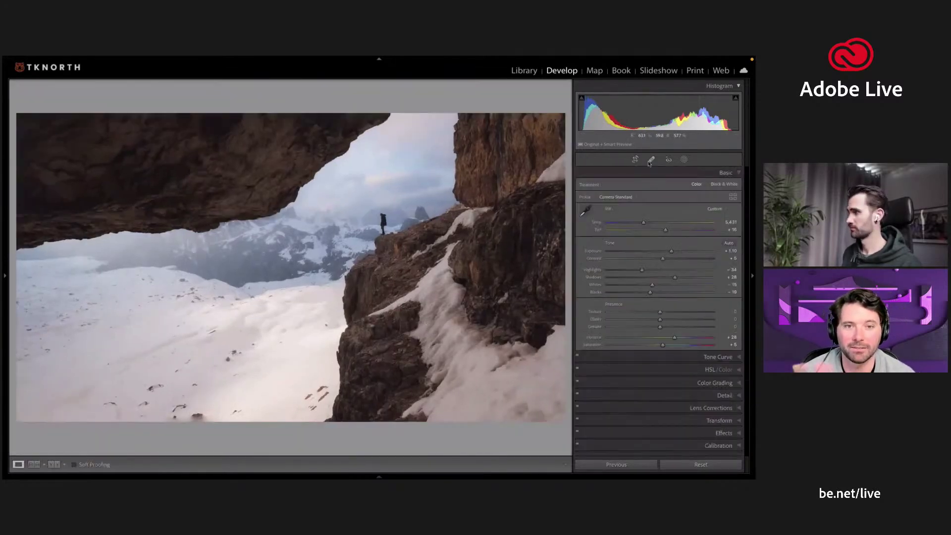
- Reopen the crop and cycle through the composition guide overlays, ending on the thirds grid, to examine the hiker's placement
key(r)
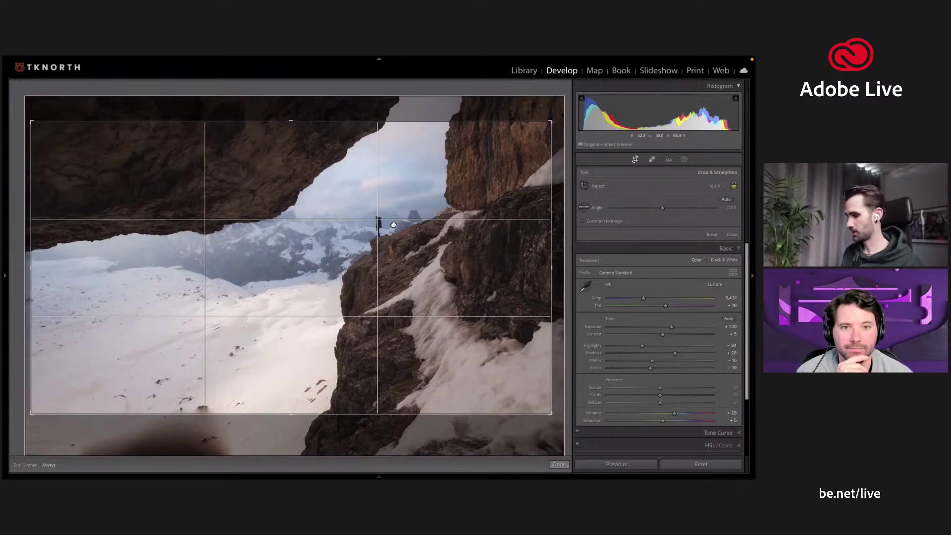
key(o)
key(o)
key(o)
key(o)
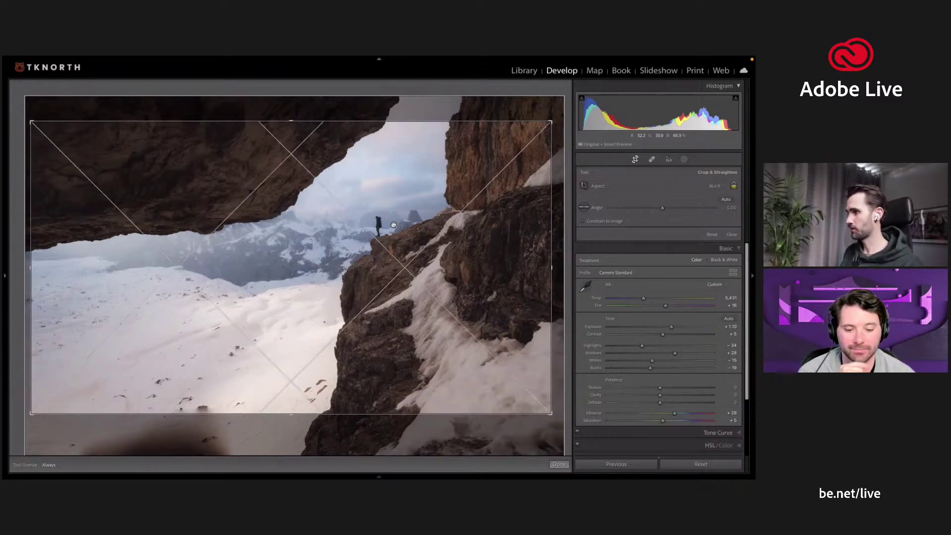
key(o)
key(o)
key(o)
key(o)
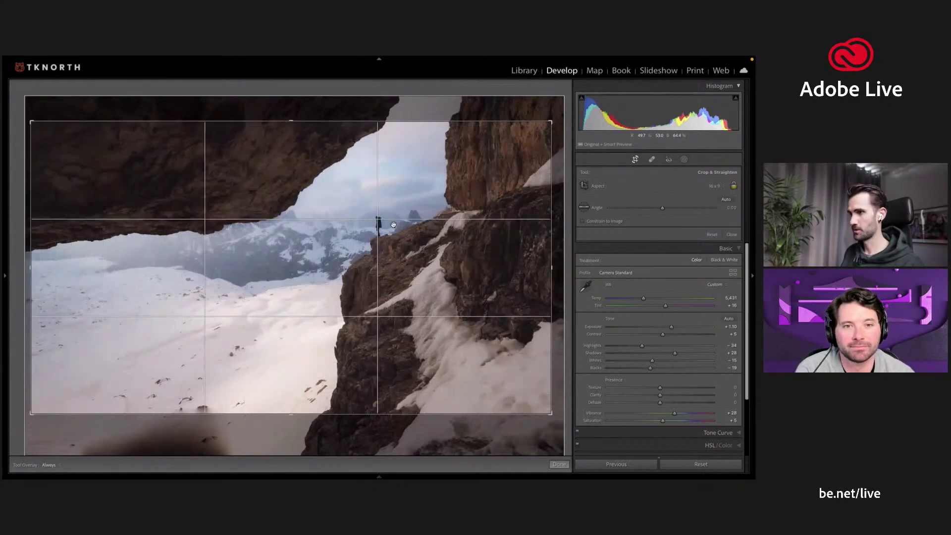
- Cycle through the crop guides, including diagonals, golden spiral and fine grid, back to thirds to examine the composition, and close the crop
key(o)
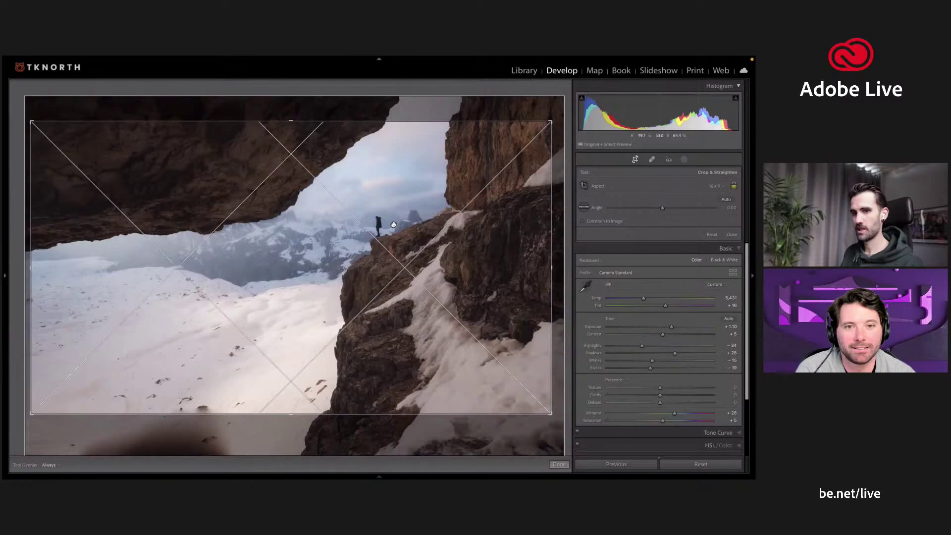
key(o)
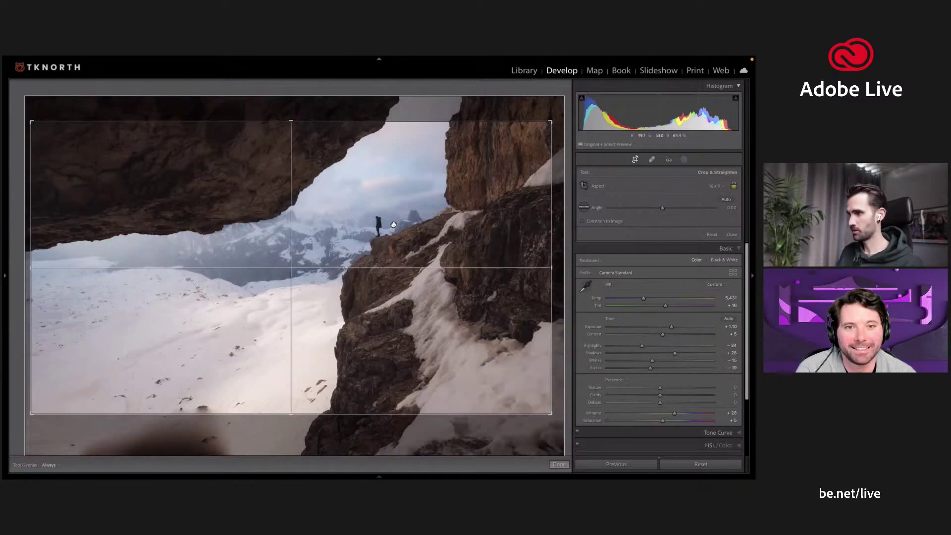
key(o)
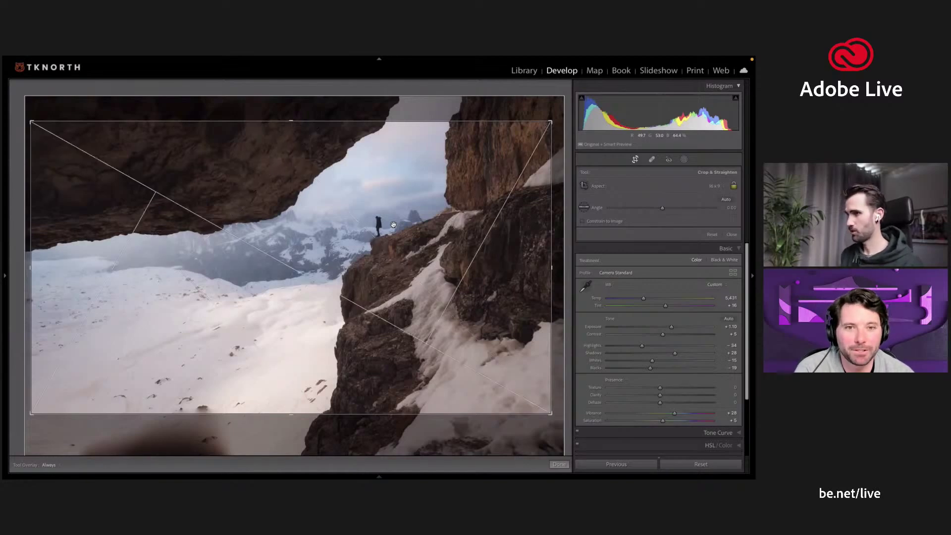
key(o)
key(o)
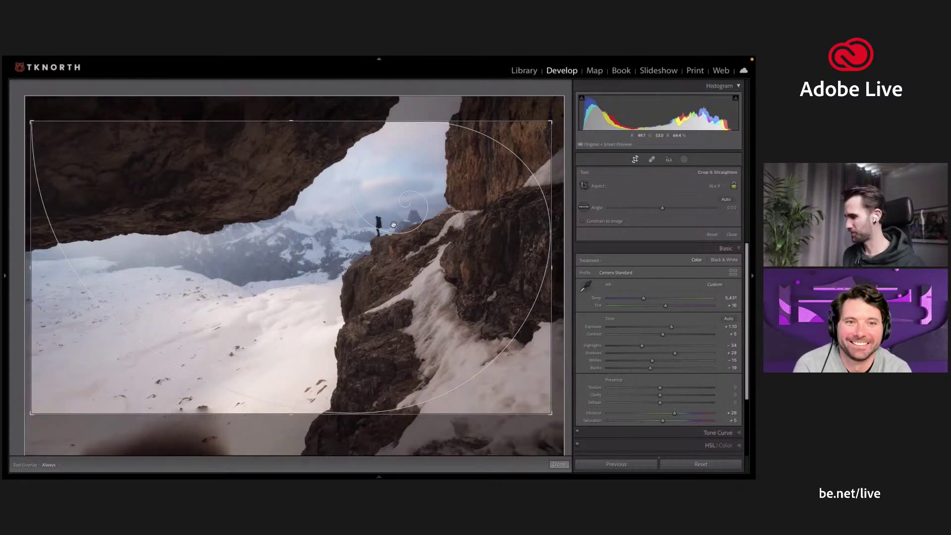
key(o)
key(o)
key(o)
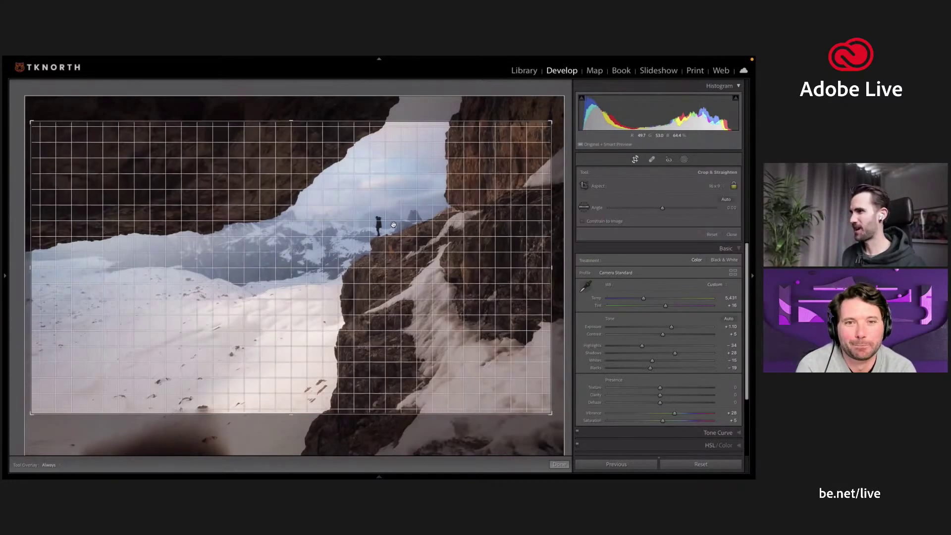
key(o)
key(o)
key(o)
key(o)
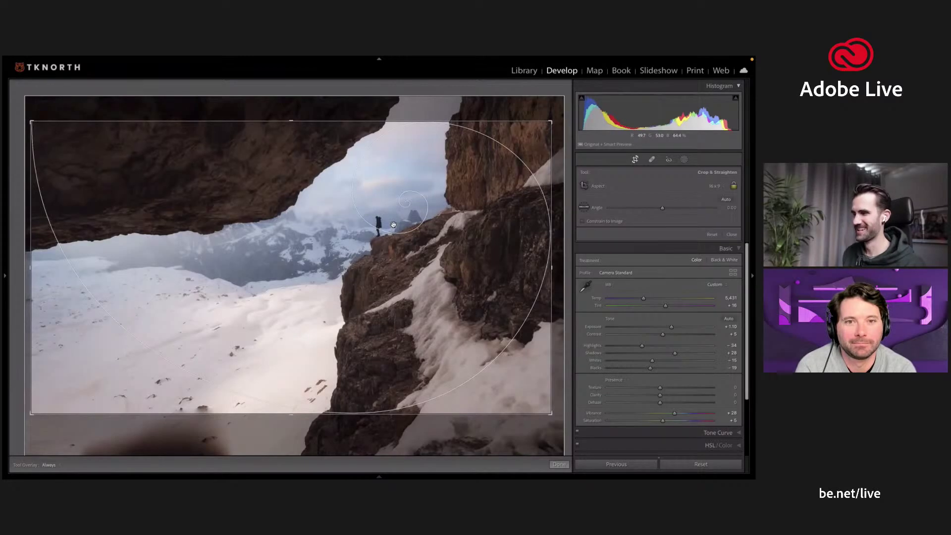
key(o)
key(o)
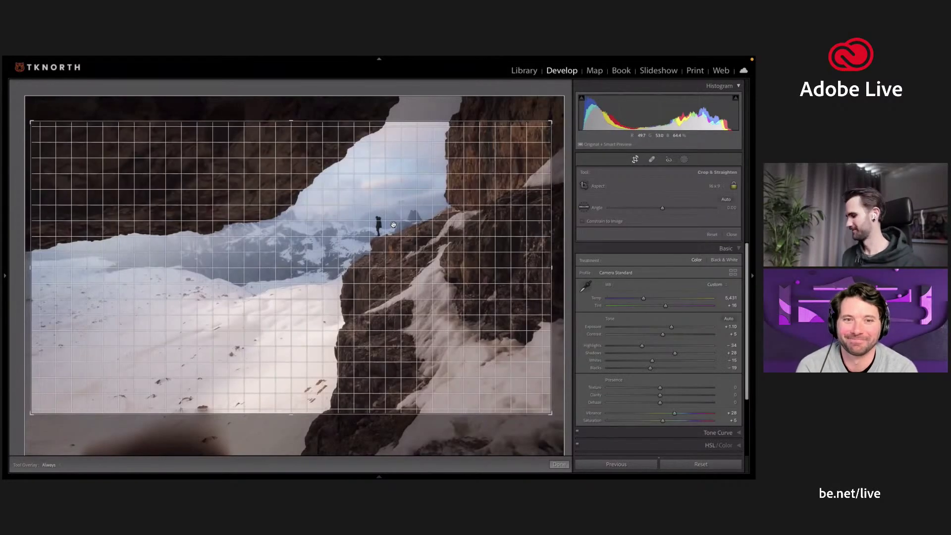
key(o)
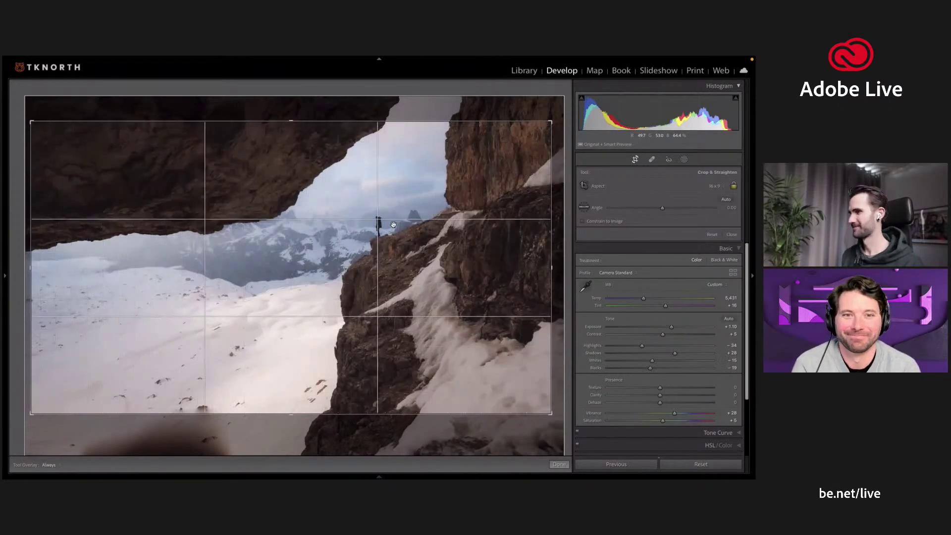
click(560, 464)
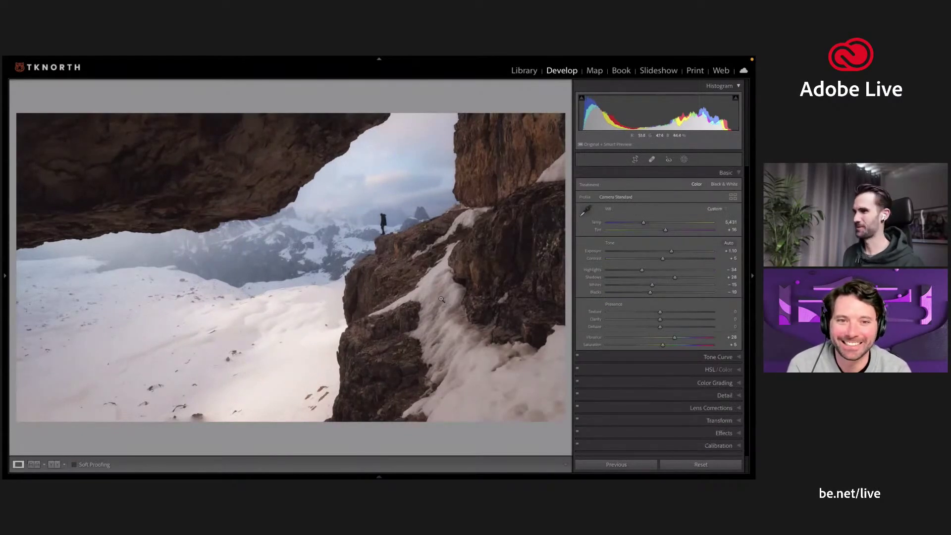
- Inspect the cropped mountain photo up close and open the portrait of the woman in the white sweater by the window
click(388, 313)
click(389, 310)
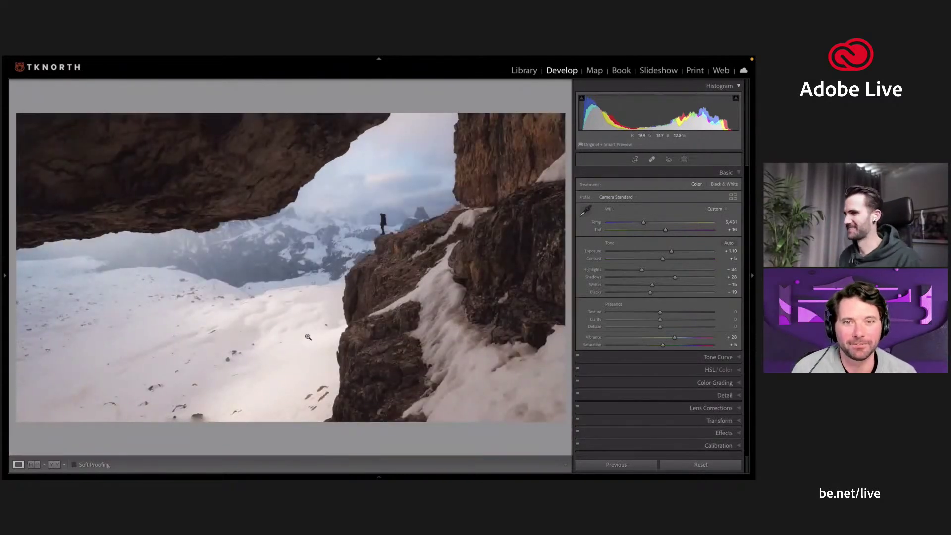
double_click(385, 245)
mouse_move(158, 476)
click(87, 443)
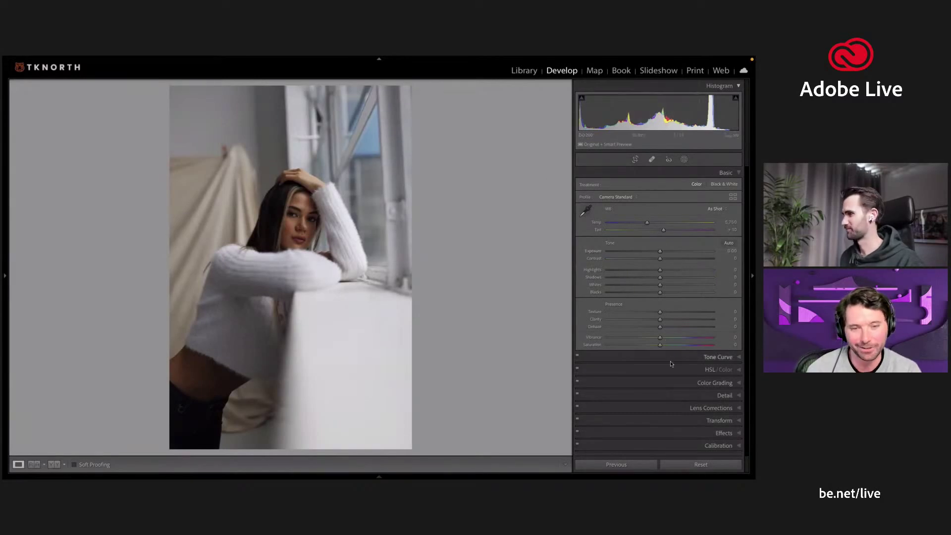
key(F6)
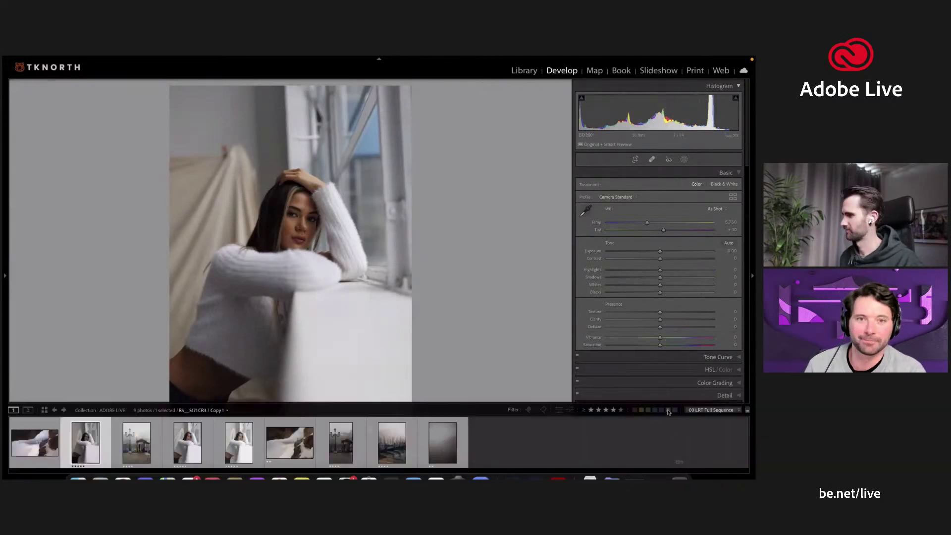
key(F6)
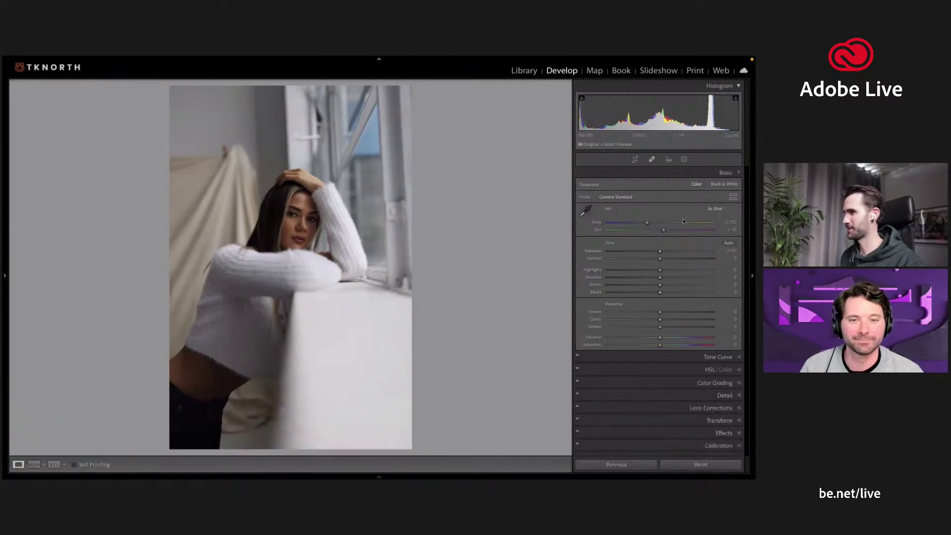
- Try the Auto Upright correction on the portrait and switch Upright back off
click(709, 421)
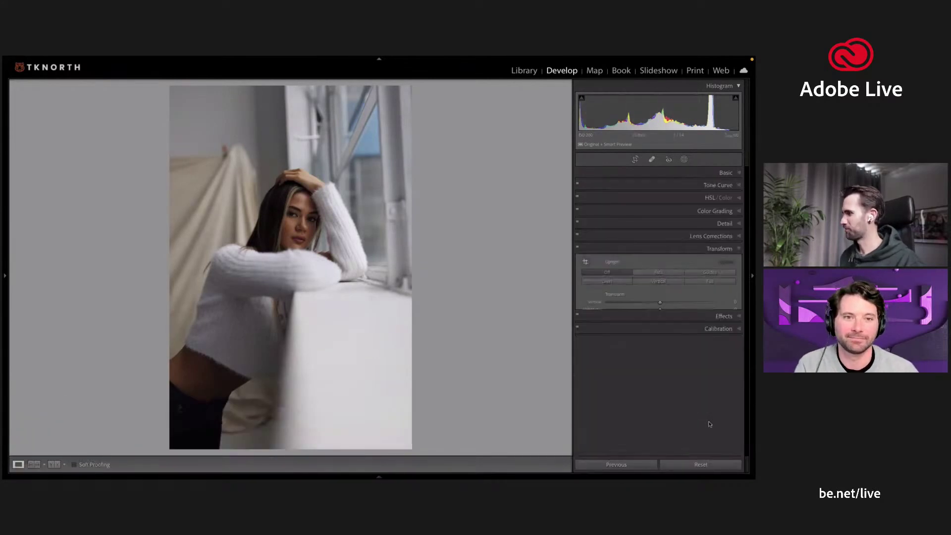
click(661, 273)
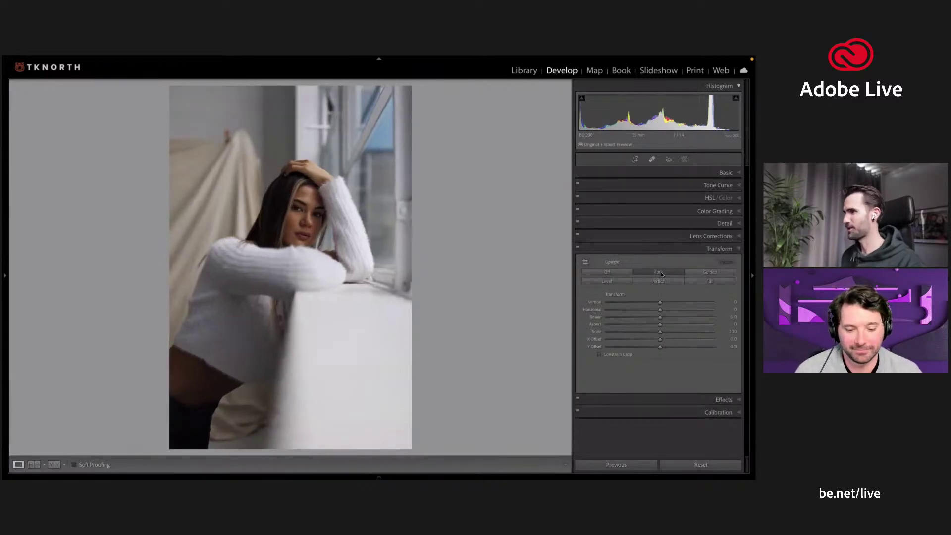
click(614, 273)
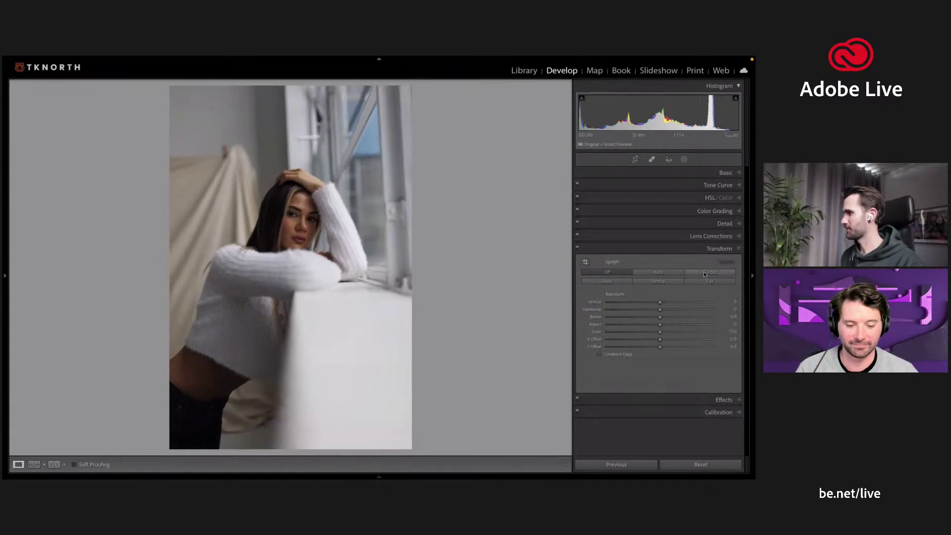
- Try a Transform rotation of +1.5 with Constrain Crop enabled on the portrait, and undo both changes
drag(660, 318, 668, 318)
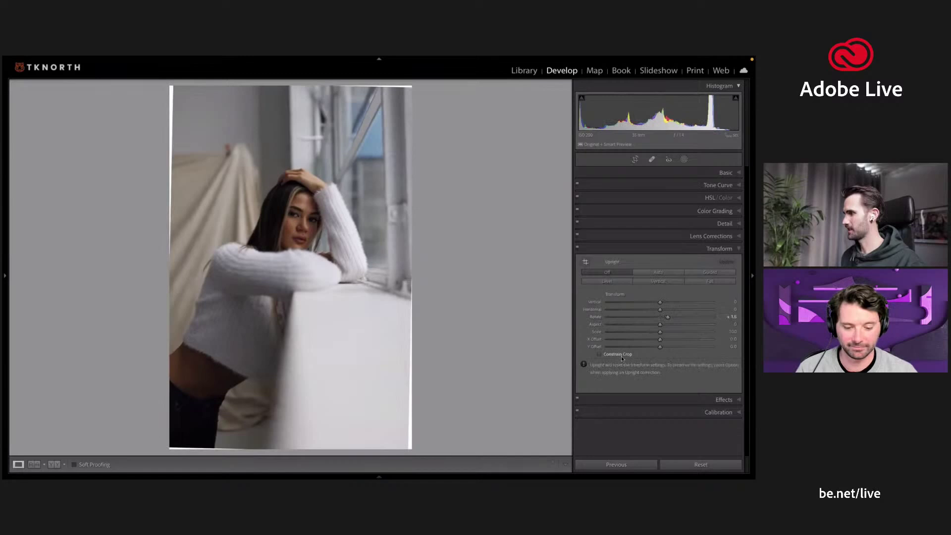
click(601, 355)
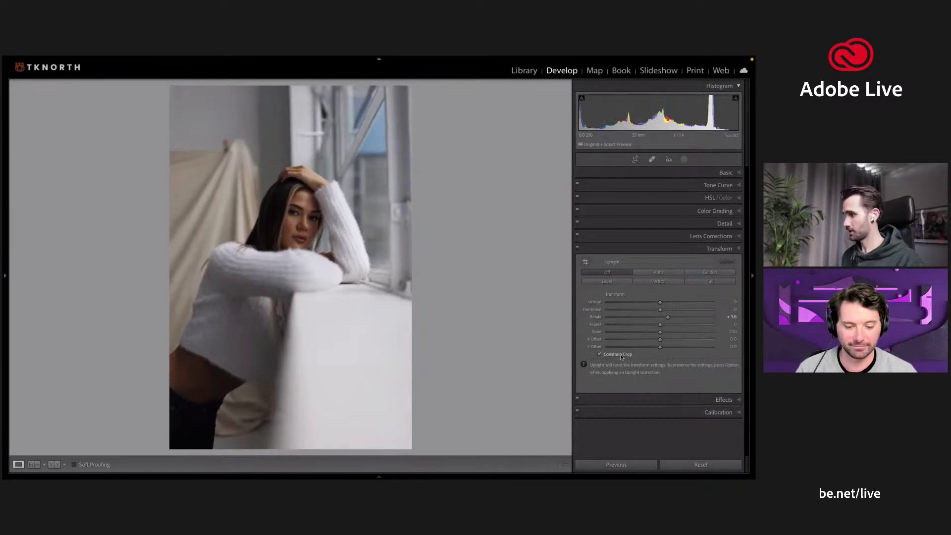
key(super+z)
key(super+z)
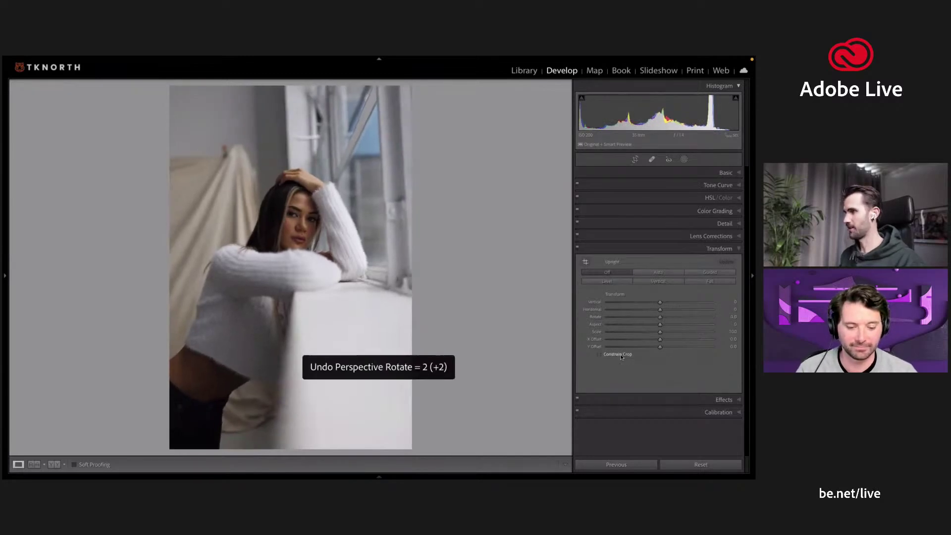
- Straighten the portrait with Guided Upright, placing vertical guides along the wall-side window frame edge and the outer window post
click(710, 272)
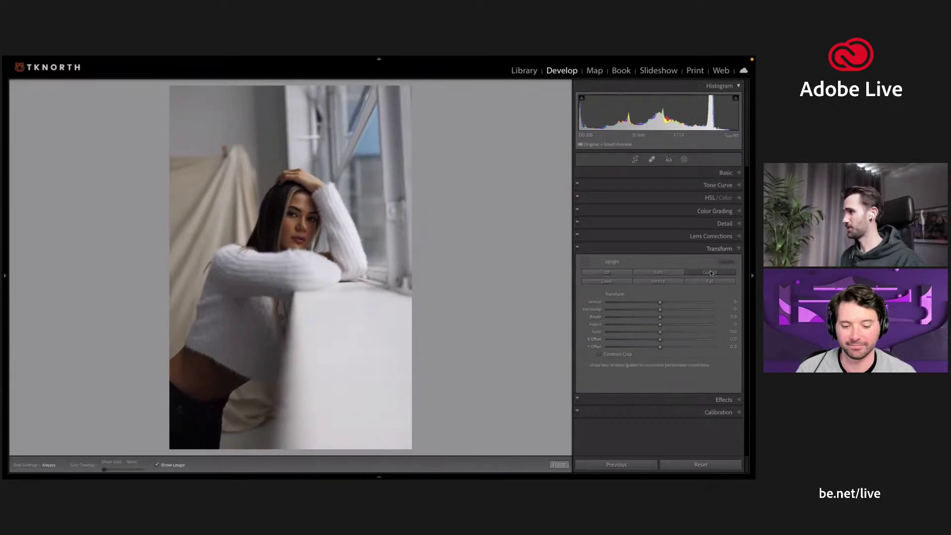
drag(286, 87, 290, 168)
drag(379, 104, 379, 134)
drag(385, 177, 385, 204)
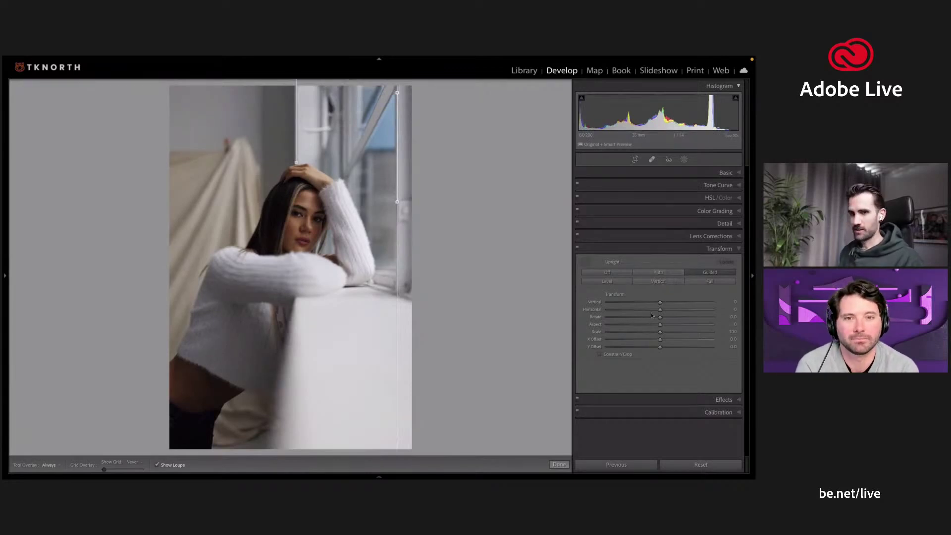
click(559, 465)
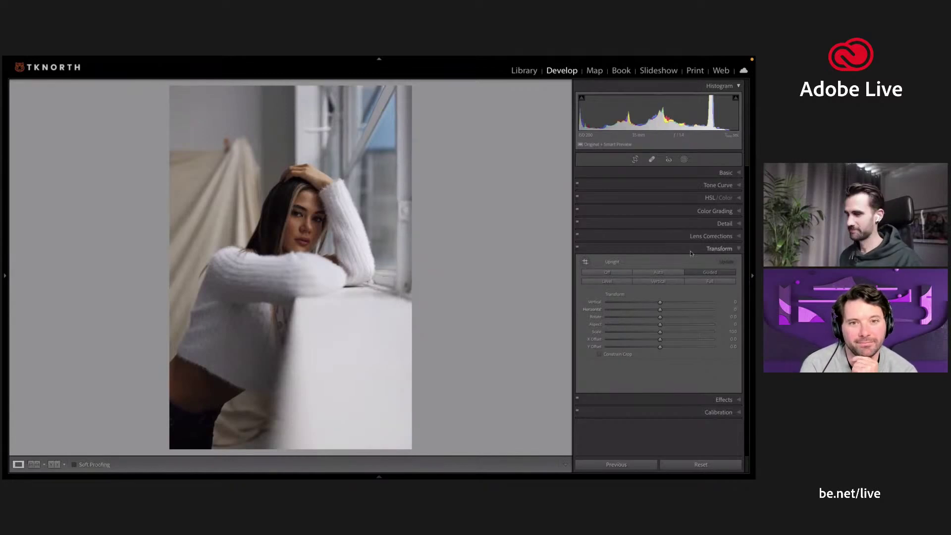
- Apply automatic tone to the portrait and set Exposure to +1.05, Highlights to -67, Shadows to +51 and Whites to -19
click(725, 172)
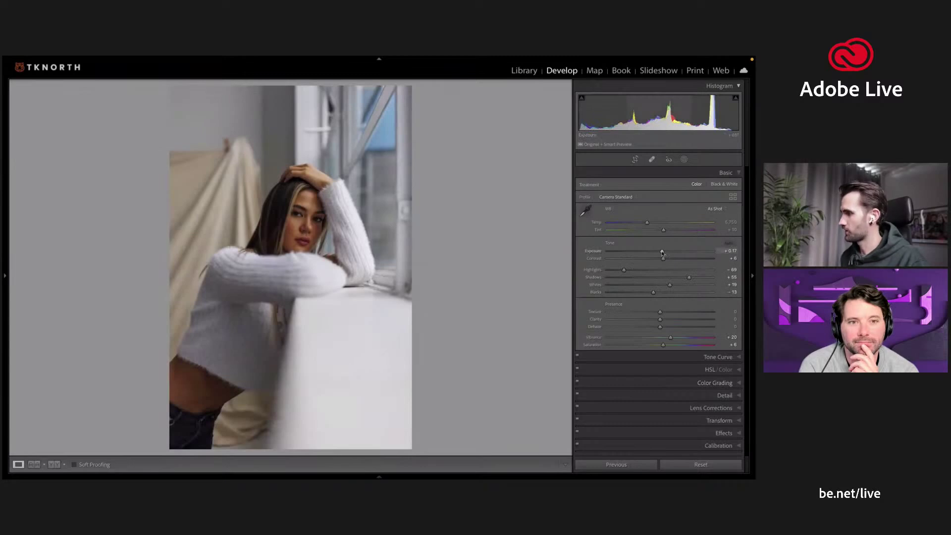
drag(664, 253, 671, 254)
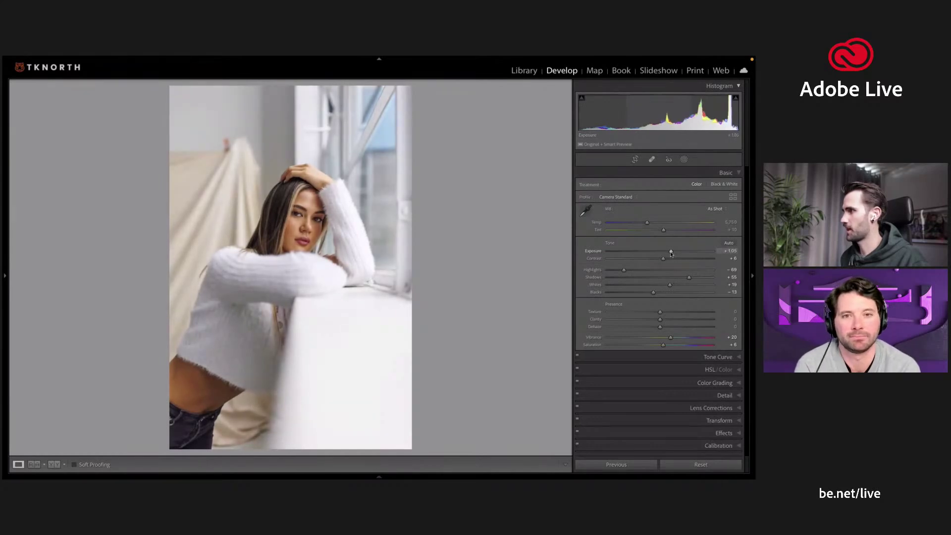
drag(689, 279, 688, 279)
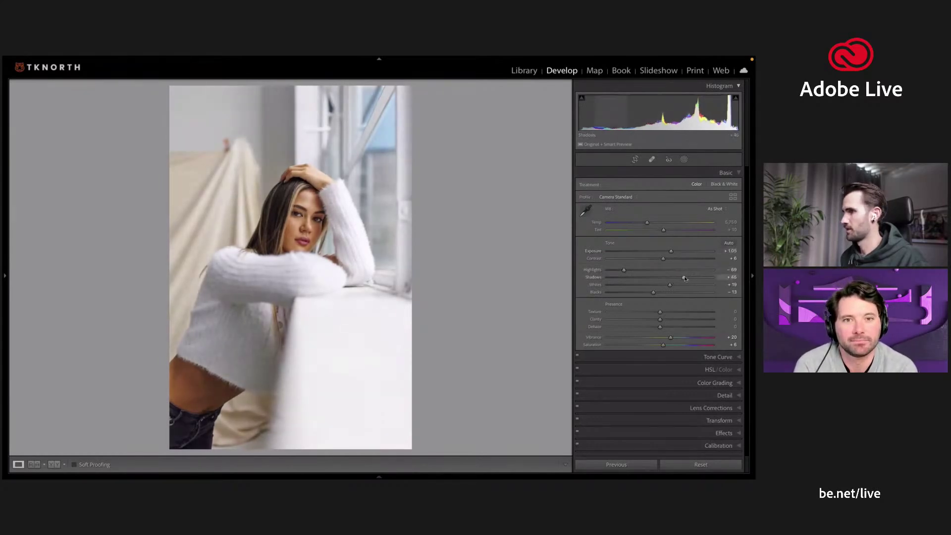
drag(655, 287, 652, 287)
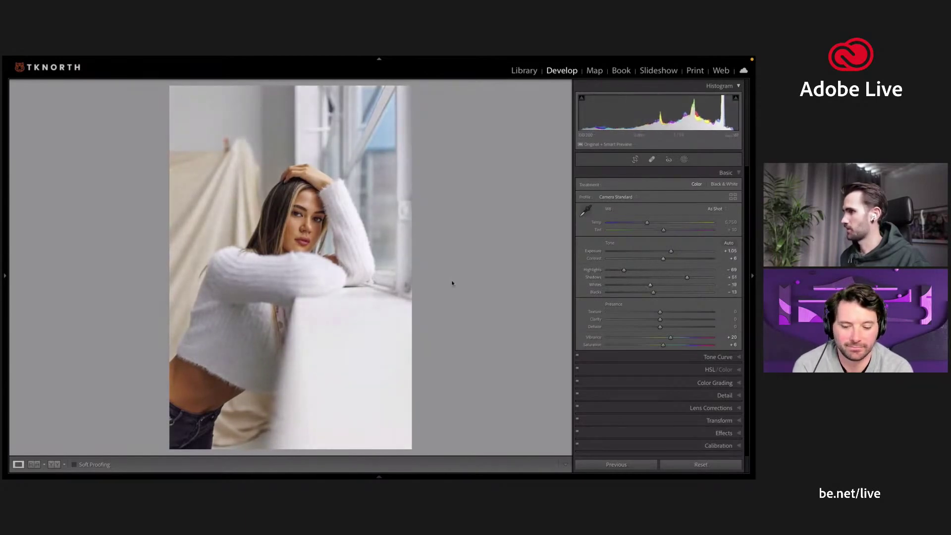
drag(625, 270, 625, 273)
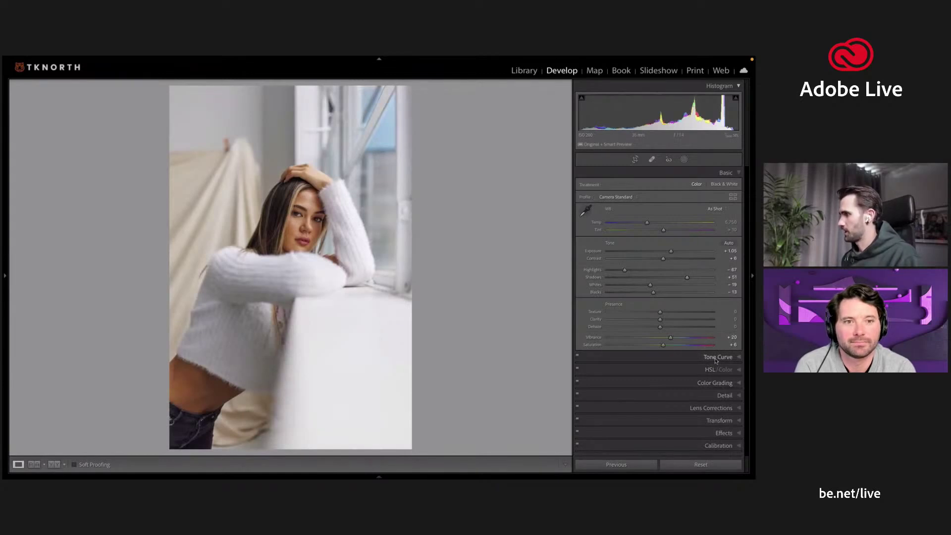
- Examine the Color Grading wheels and the red and green channels of the tone curve
click(716, 357)
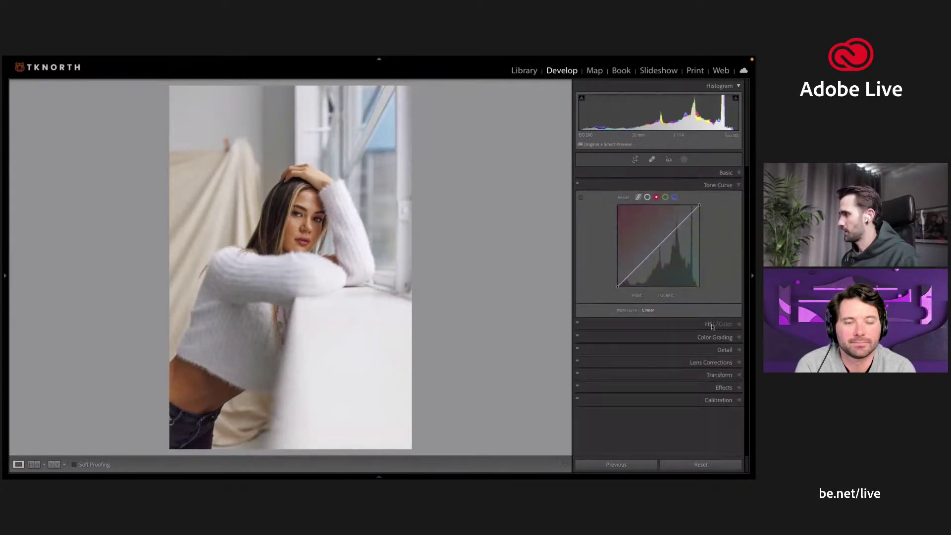
click(714, 338)
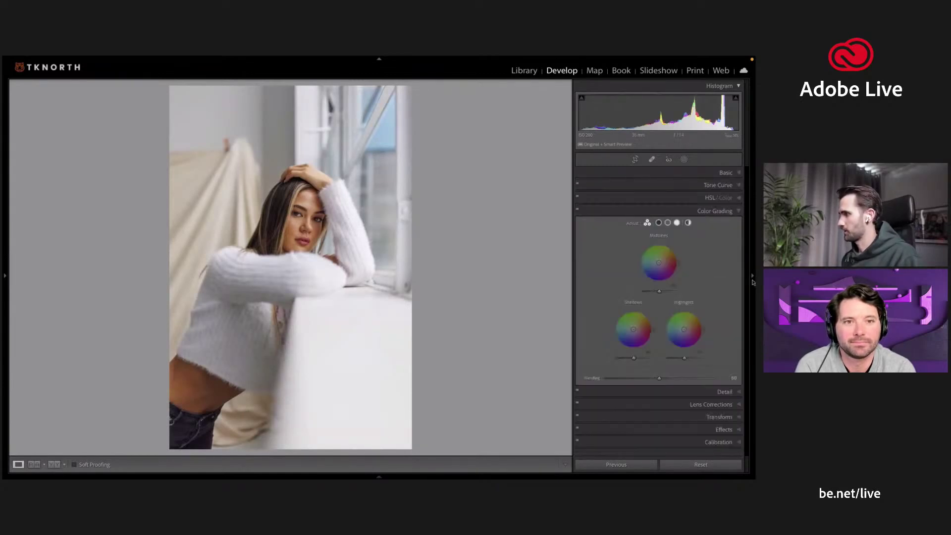
click(710, 187)
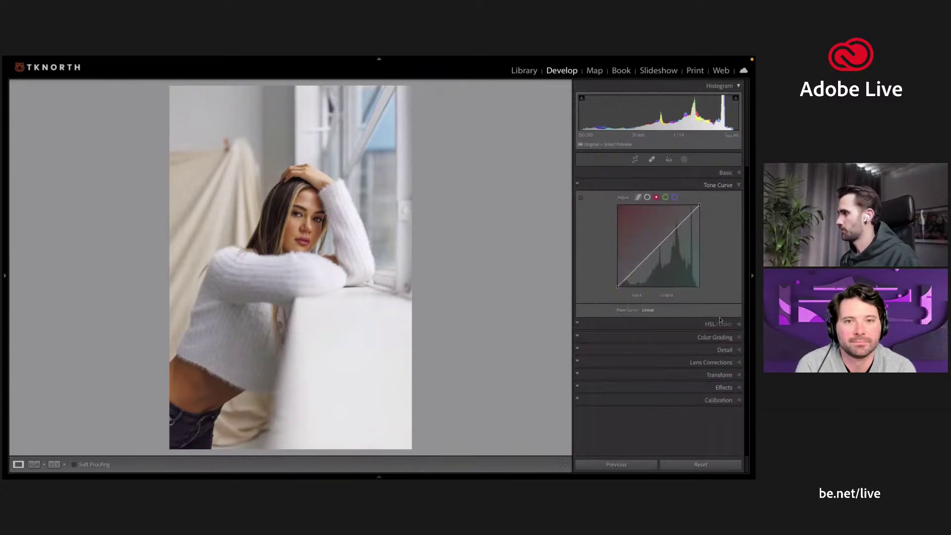
click(704, 337)
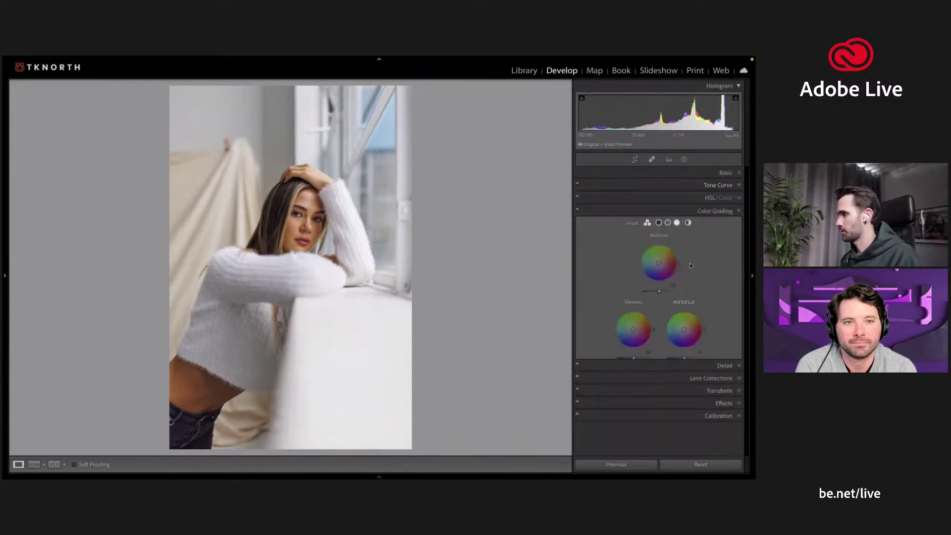
click(710, 186)
click(666, 198)
click(656, 198)
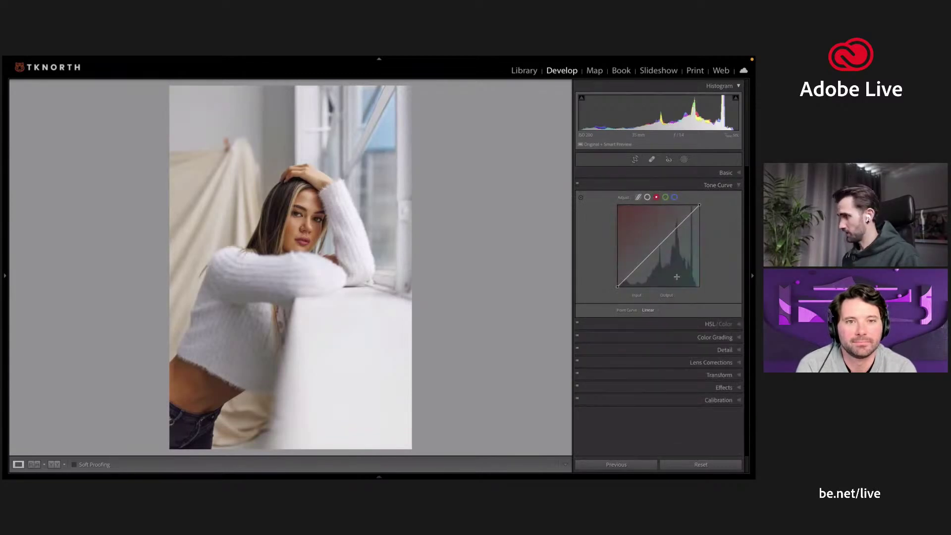
click(665, 197)
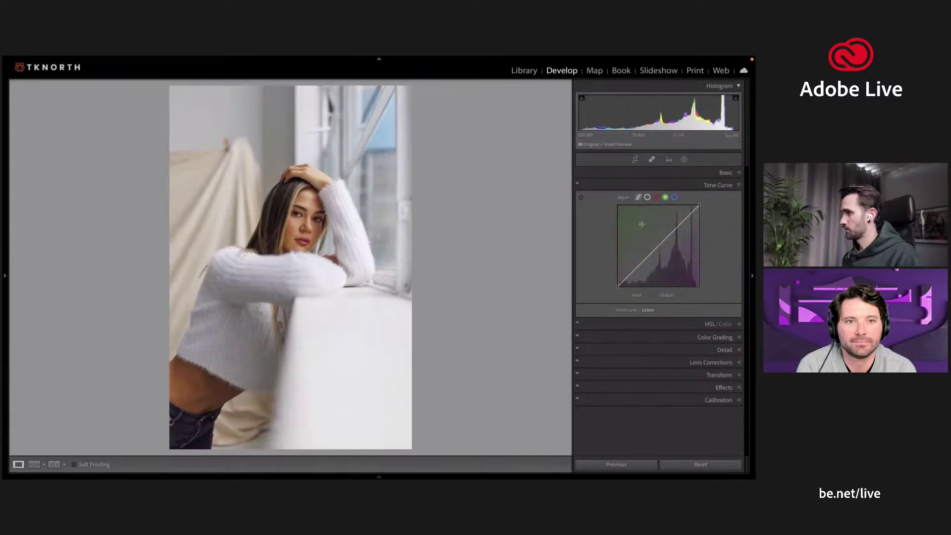
- Reshape the portrait's blue channel tone curve, slightly lowering the shadows and raising the midtones and highlights
click(675, 197)
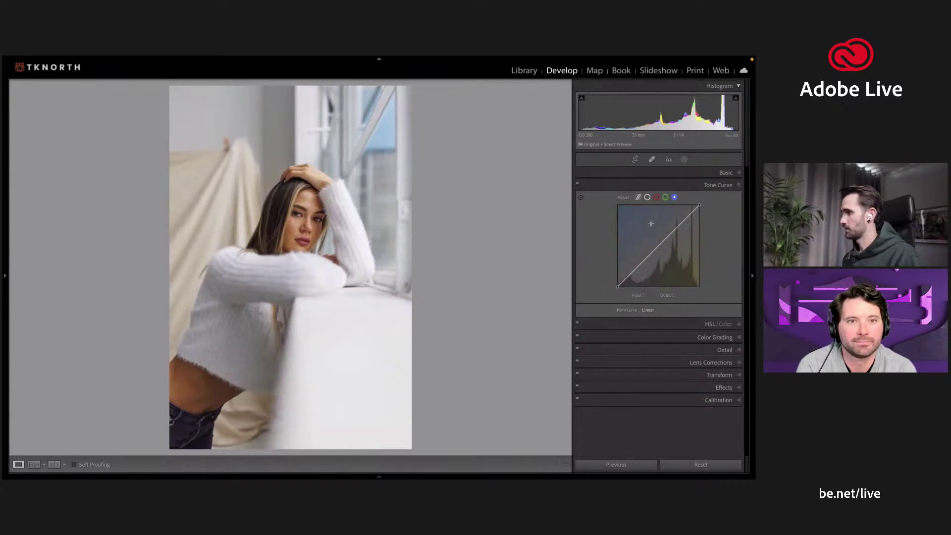
drag(657, 248, 639, 272)
drag(682, 219, 685, 220)
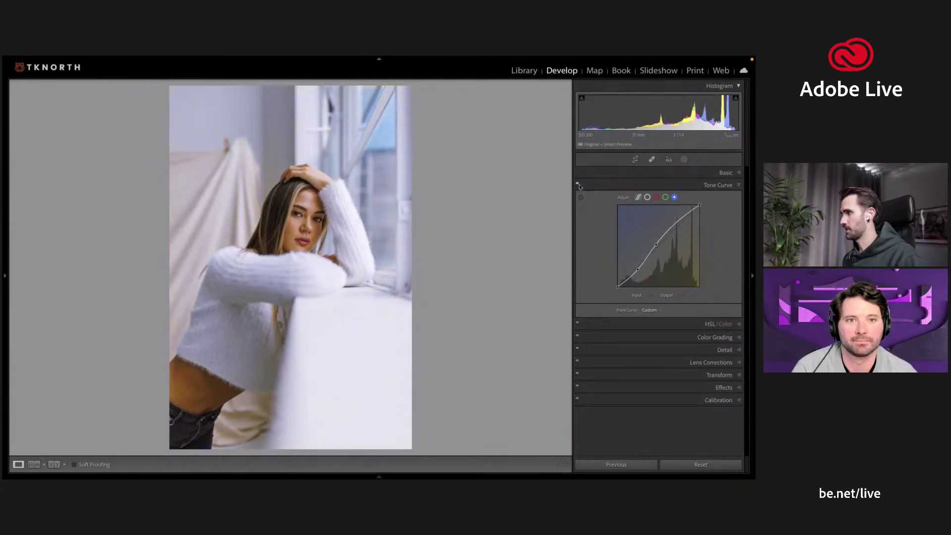
- Compare the portrait with and without its tone curve adjustment, and reset the tone curve channels to linear
click(657, 197)
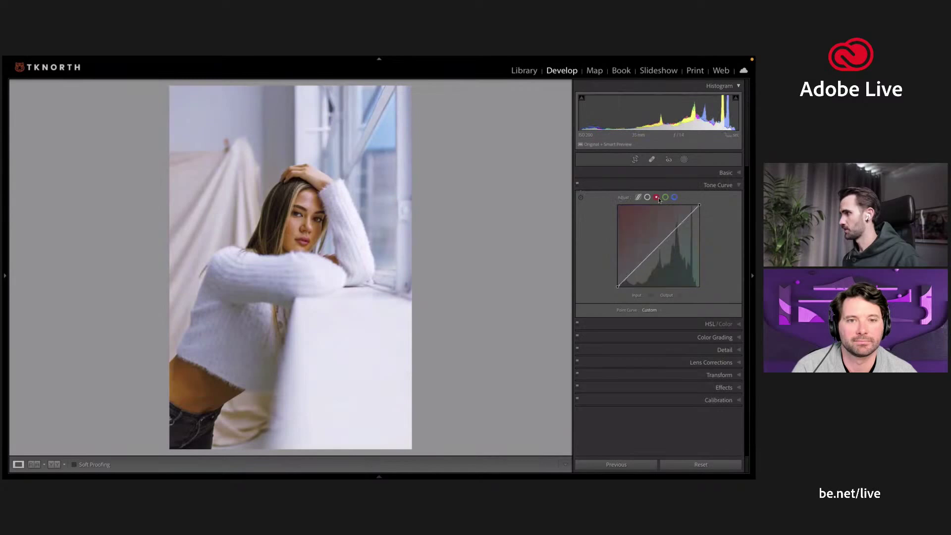
click(578, 185)
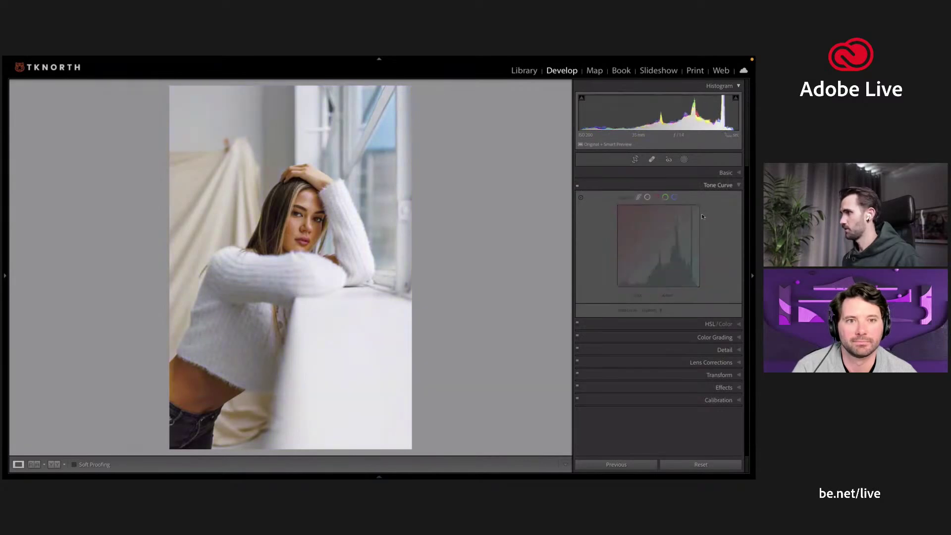
click(579, 186)
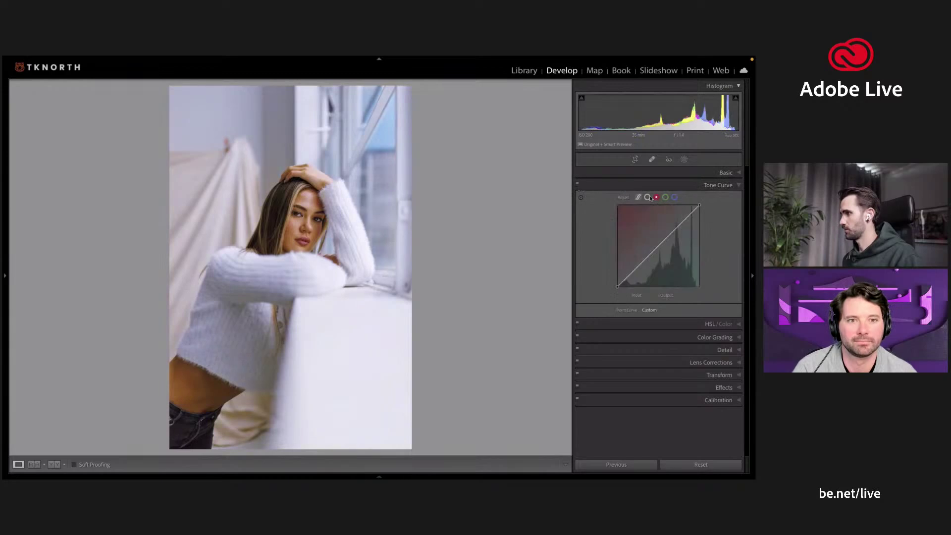
right_click(666, 219)
click(677, 230)
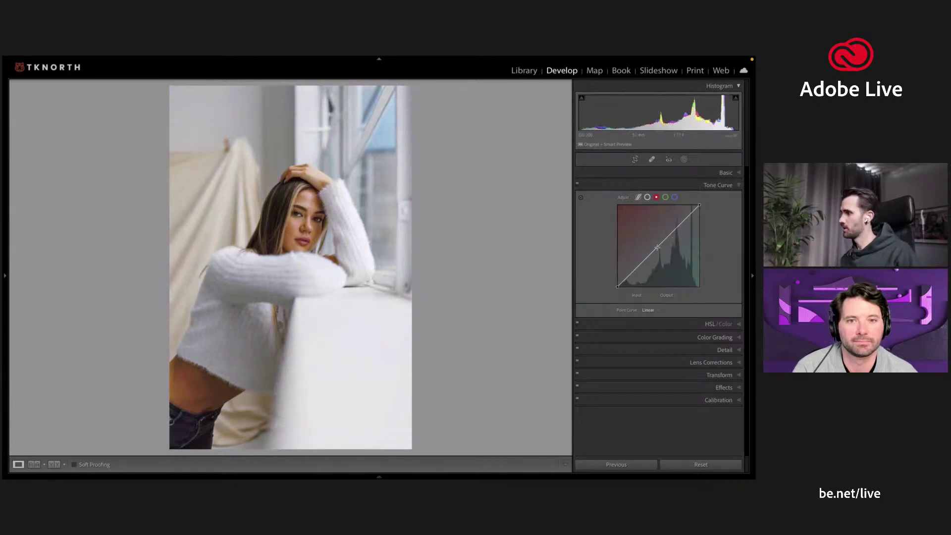
- Try lowering the red channel midtones and raising the blue channel point to input 117, output 129, and disable the tone curve
drag(657, 247, 657, 249)
click(675, 197)
drag(656, 248, 655, 245)
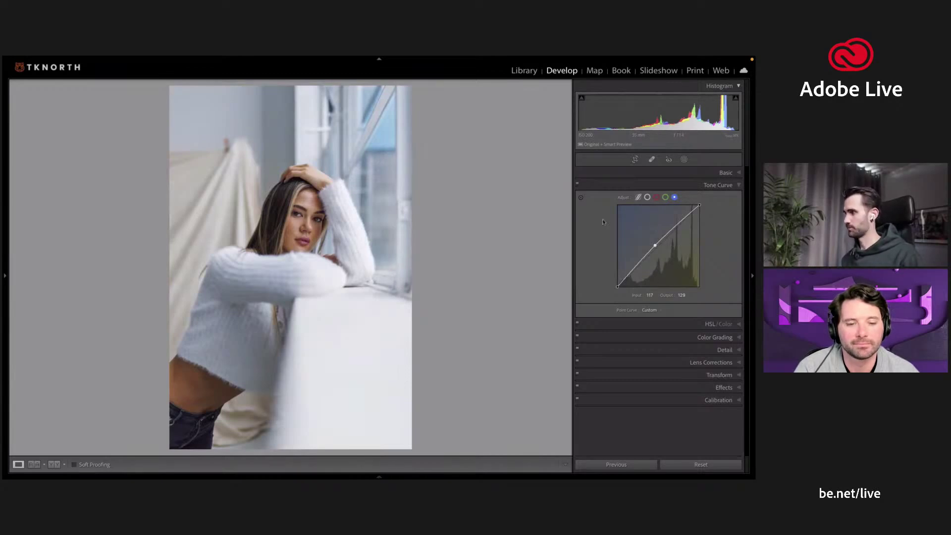
click(578, 185)
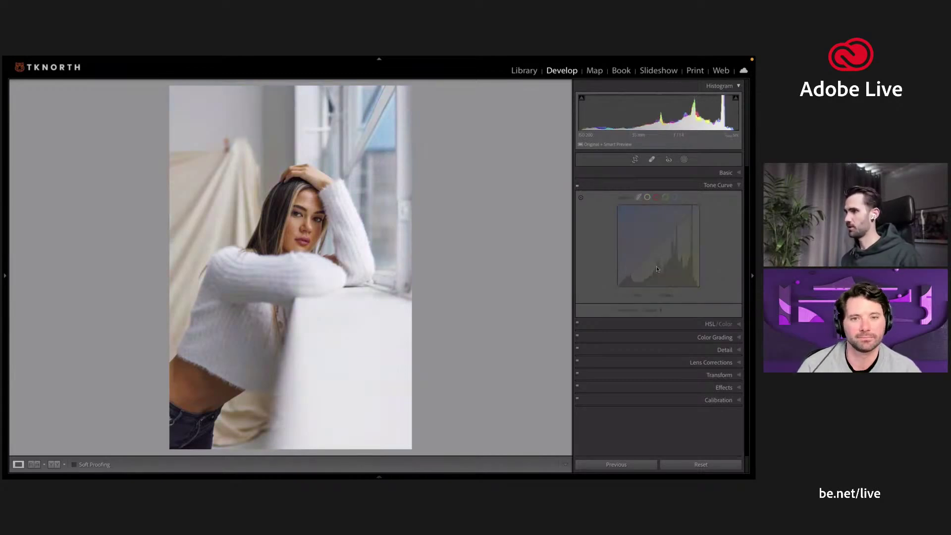
- Tint the portrait's midtones a soft blue with Color Grading at hue 205 and saturation 14
click(709, 336)
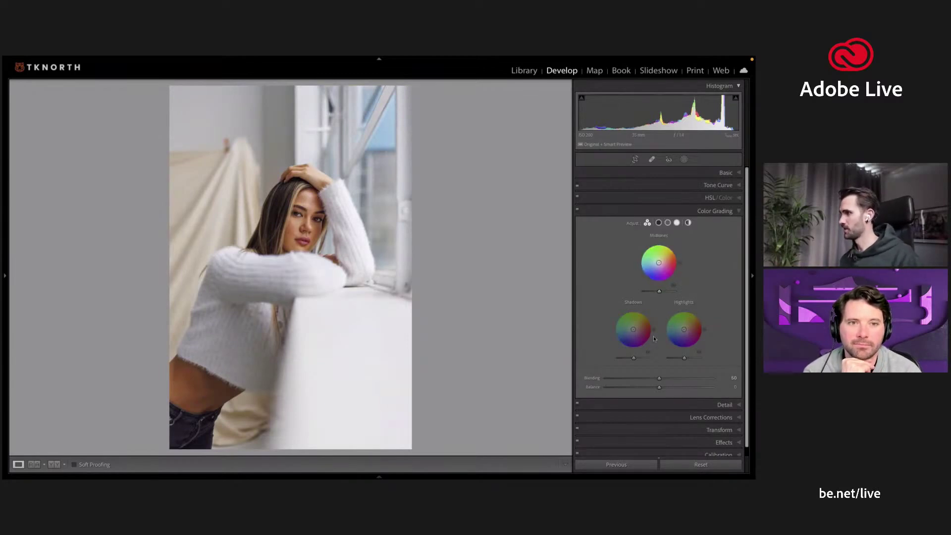
click(667, 223)
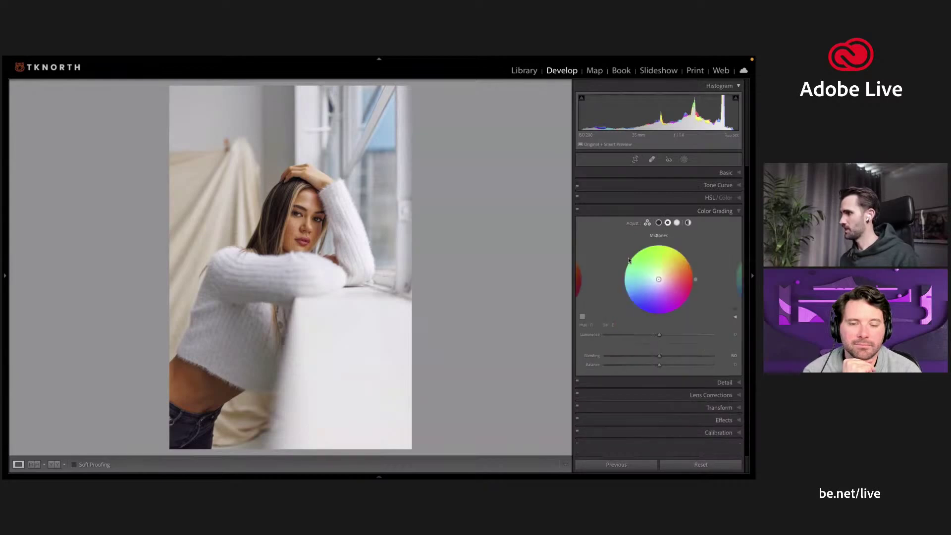
mouse_move(659, 283)
mouse_down()
mouse_move(644, 286)
mouse_move(652, 282)
mouse_up()
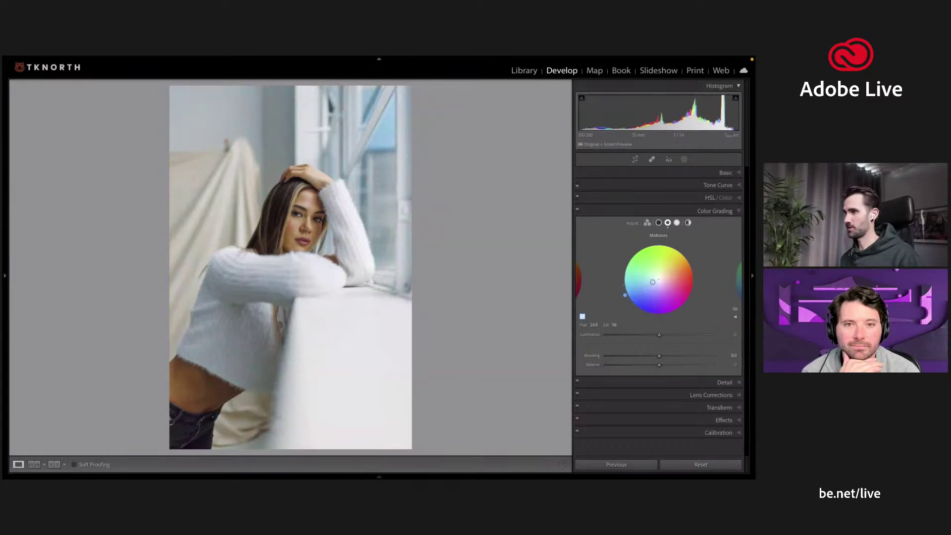
drag(653, 281, 654, 282)
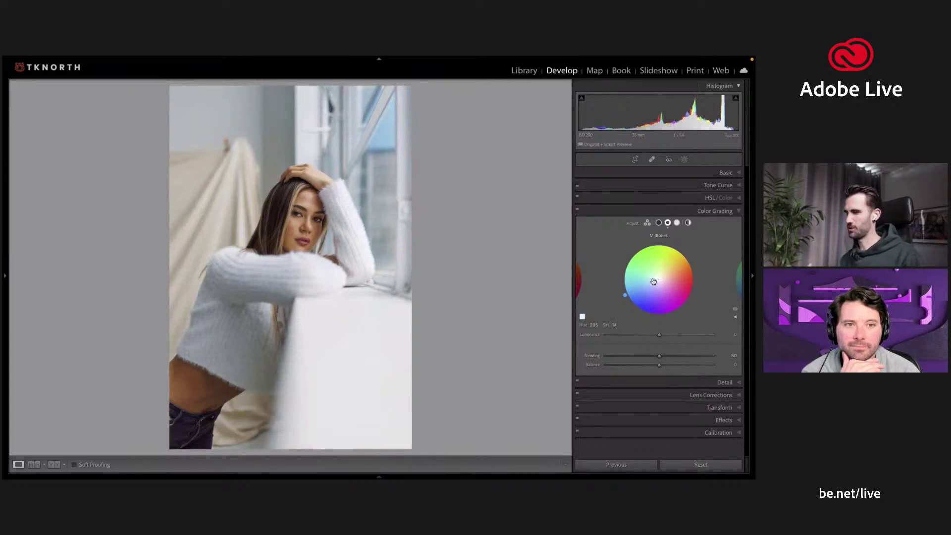
- Tint the shadows faintly cyan at hue 177 and the highlights warm at hue 40, and compare with and without the Color Grading
click(659, 222)
drag(653, 281, 656, 278)
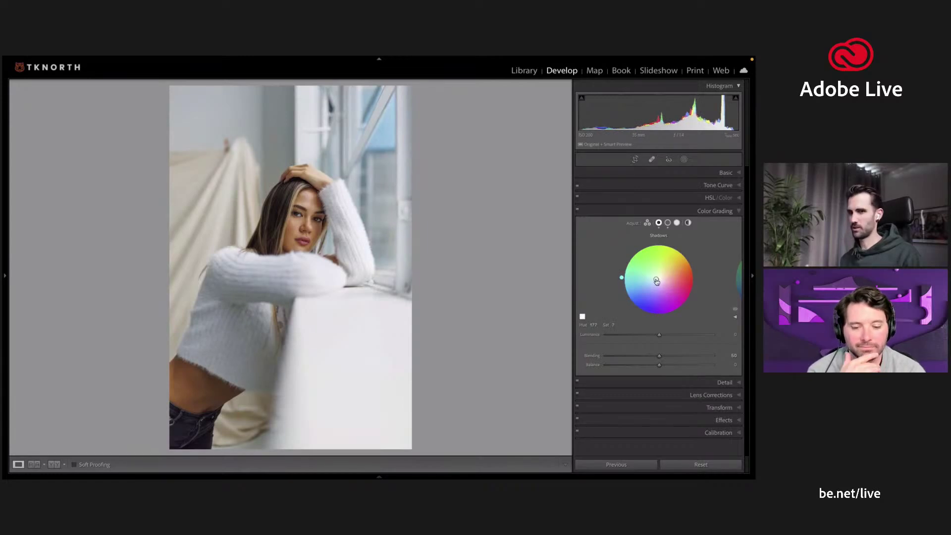
click(677, 223)
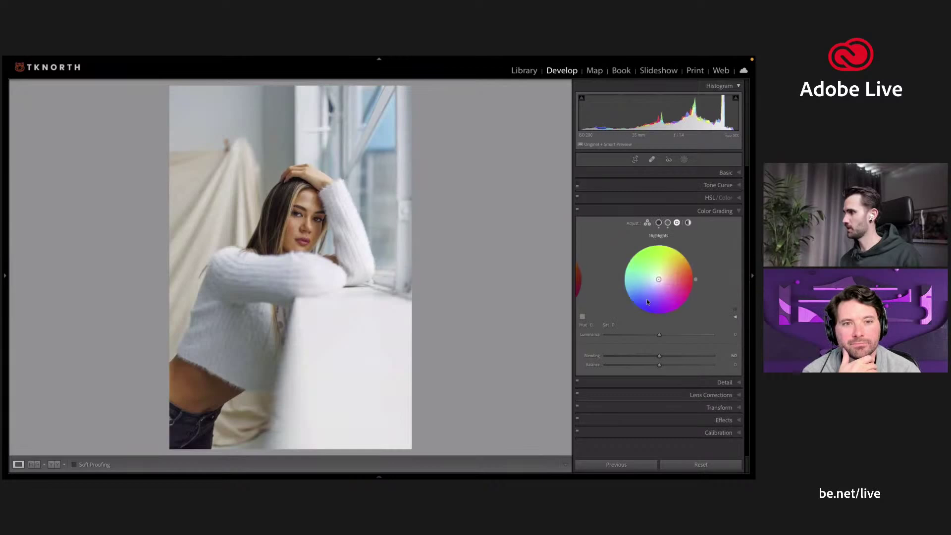
drag(659, 279, 662, 277)
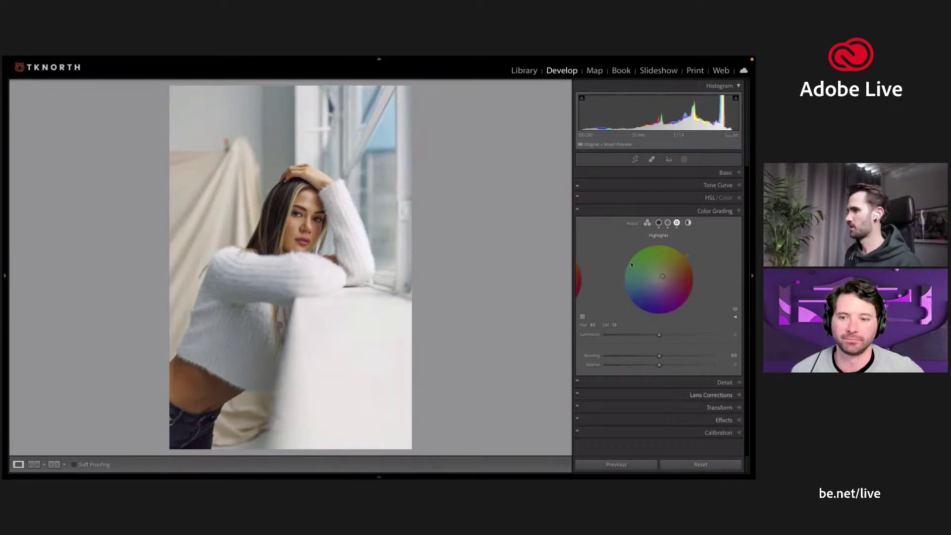
click(577, 211)
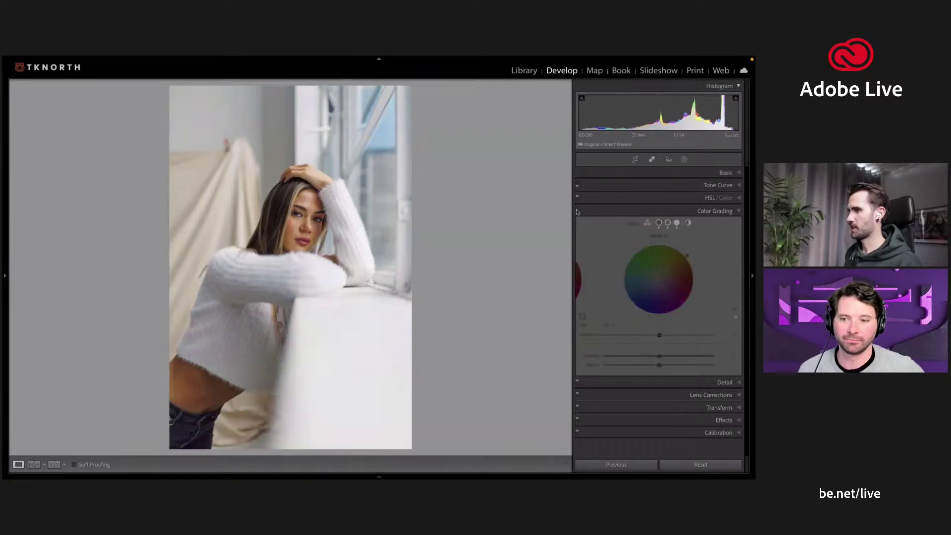
click(576, 211)
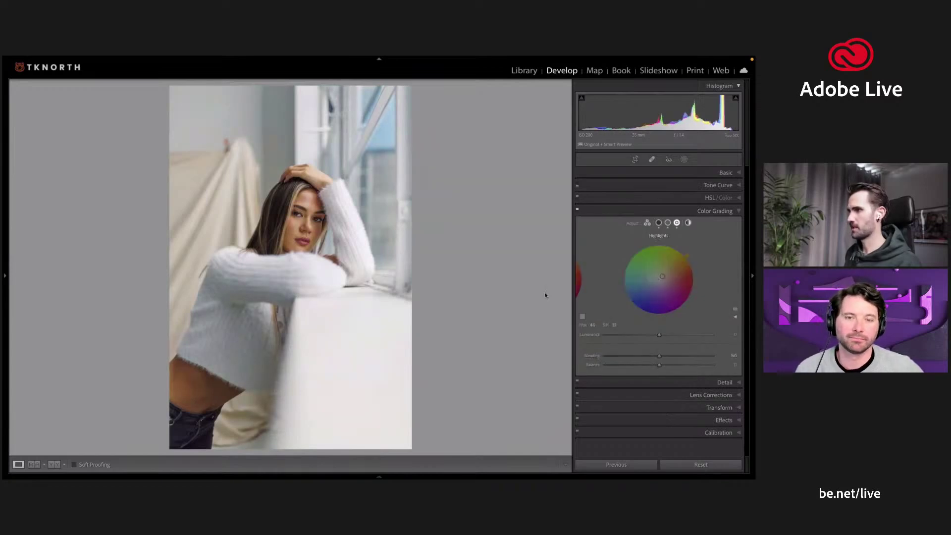
- Calibrate the primaries with Blue hue -10 and saturation -8, a slightly raised Red hue and Red saturation -5
click(725, 434)
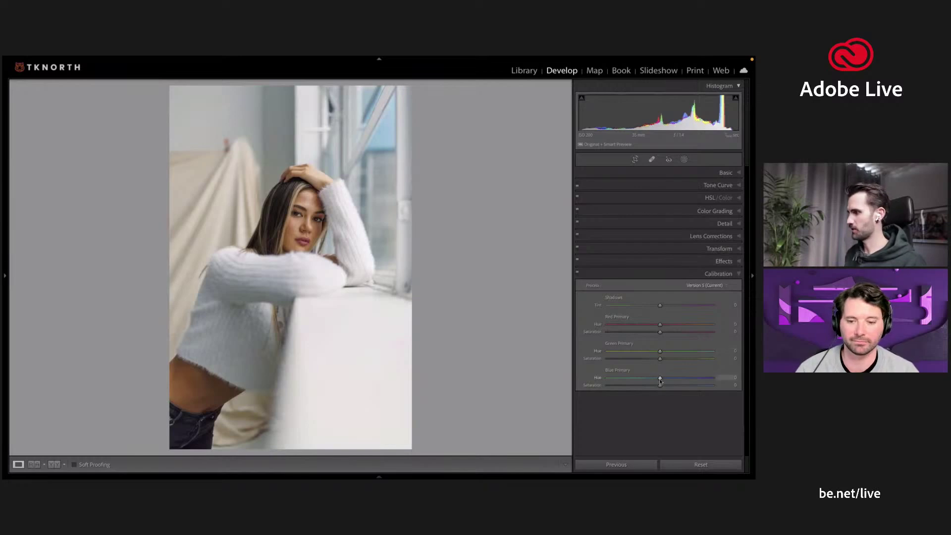
drag(660, 380, 658, 387)
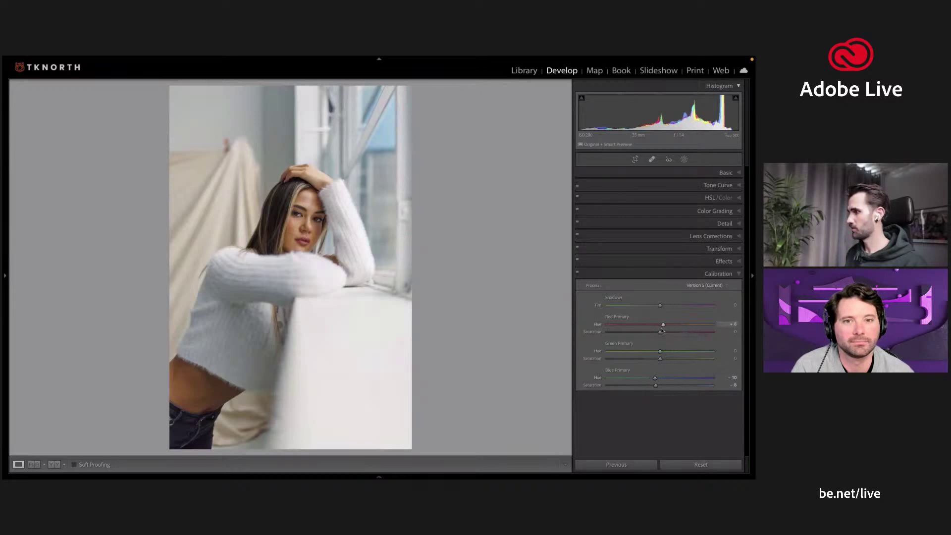
drag(665, 333, 659, 334)
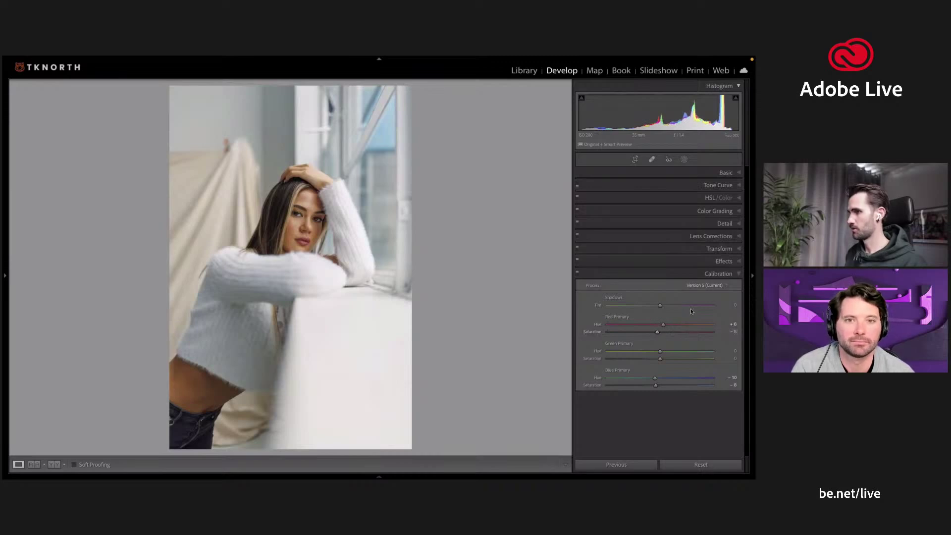
- Set HSL saturation to Yellow -23, Green -56, Aqua -53, Blue -52, Purple -53 and Magenta -54, and compare with and without HSL
click(699, 200)
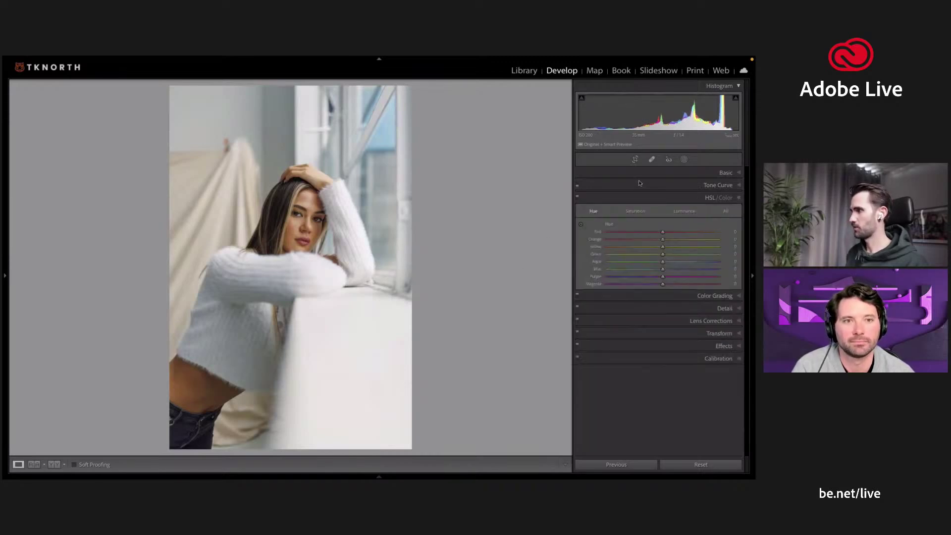
click(636, 211)
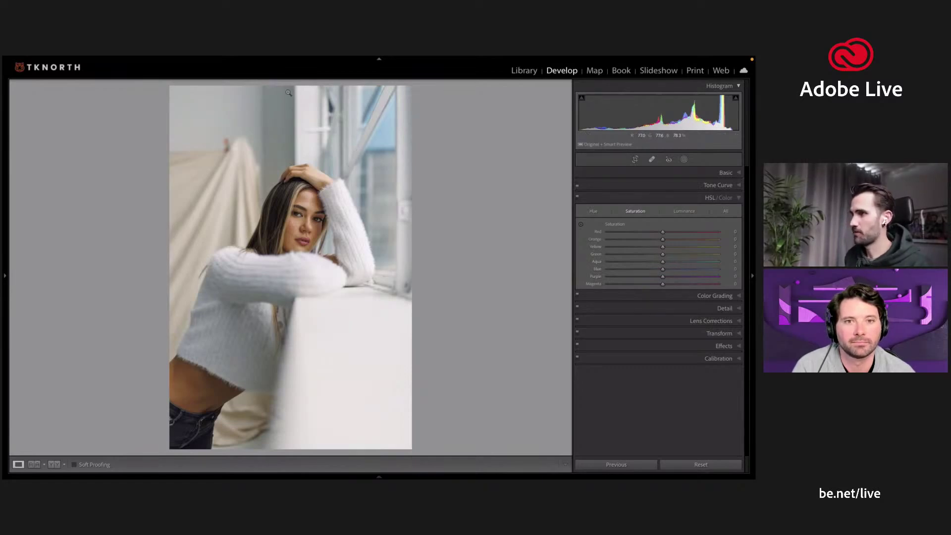
drag(638, 284, 633, 281)
click(633, 269)
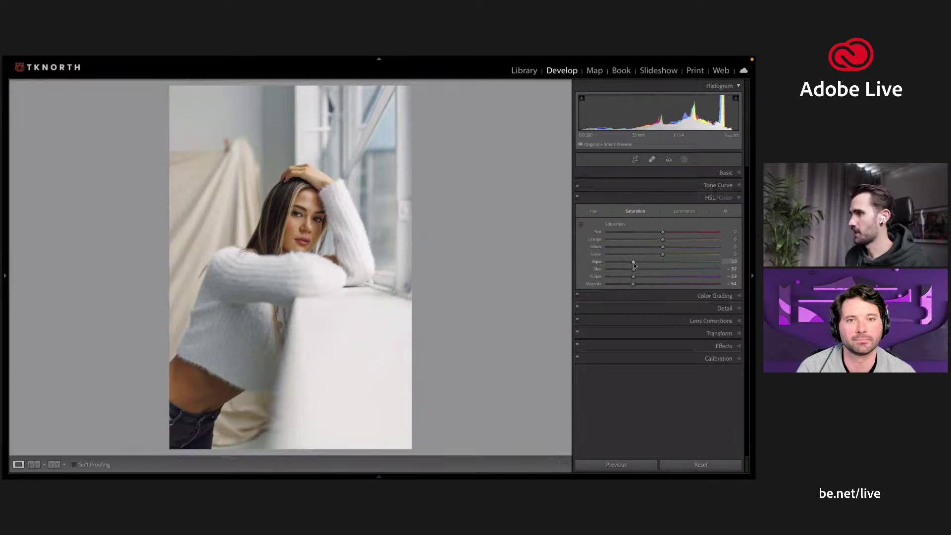
click(633, 254)
click(652, 246)
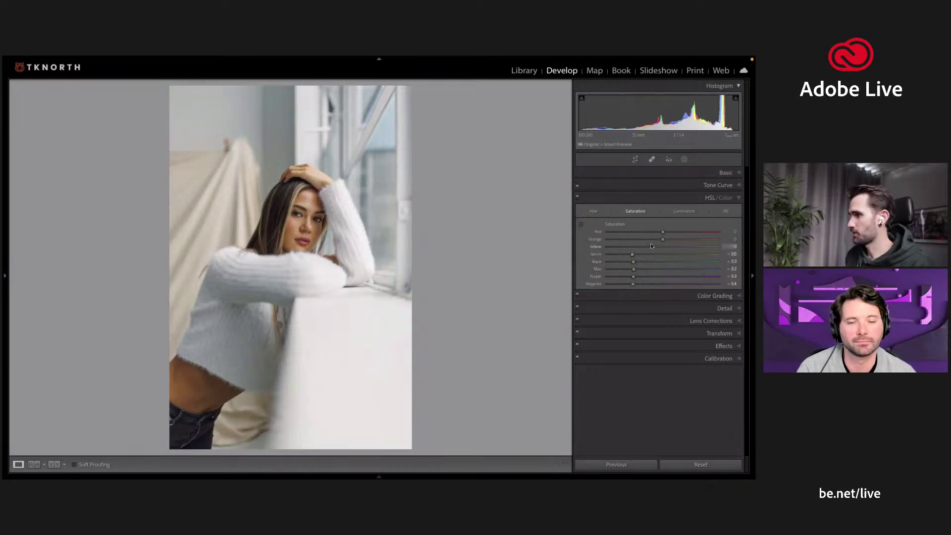
drag(651, 247, 650, 246)
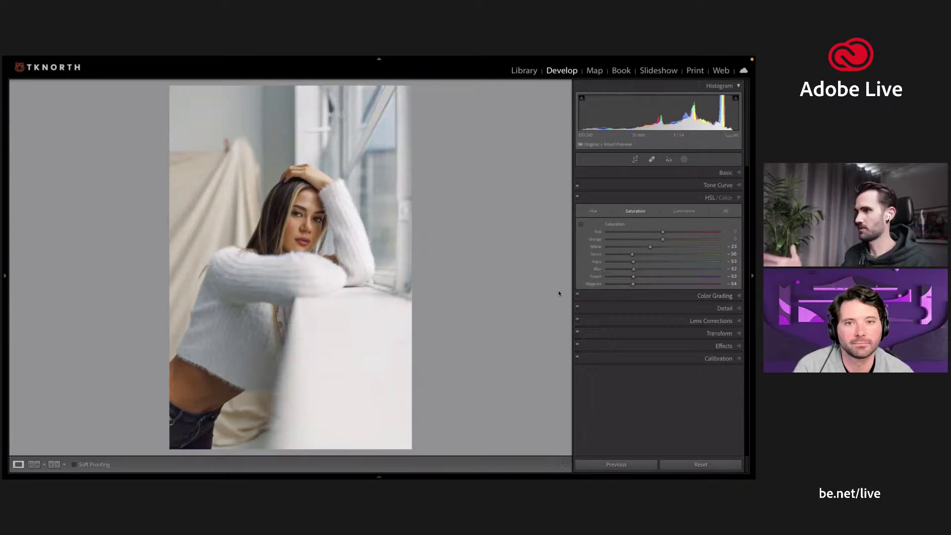
key(super+minus)
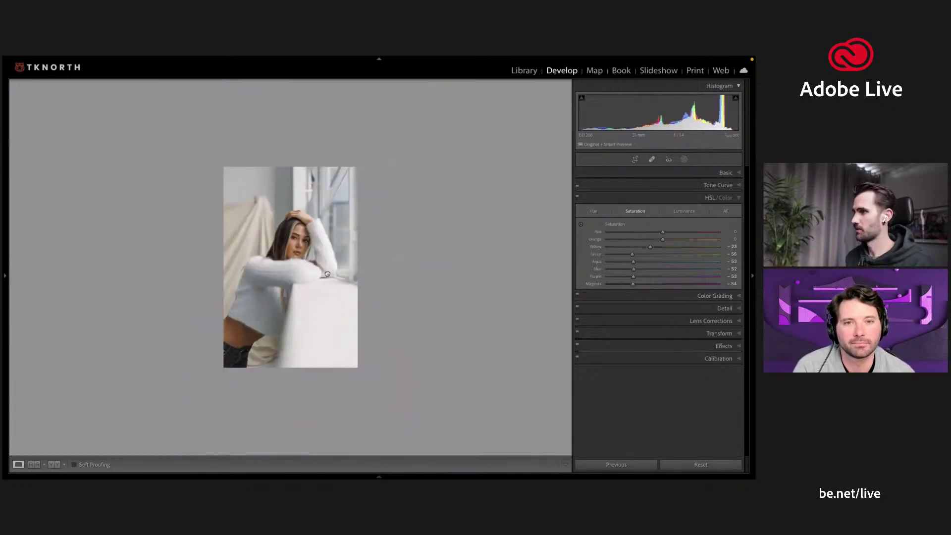
key(super+equal)
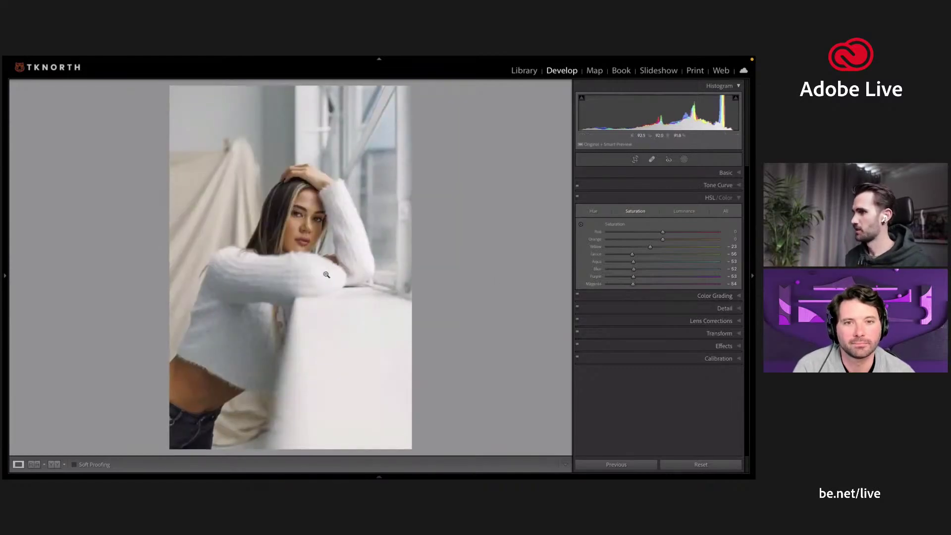
click(578, 198)
click(578, 197)
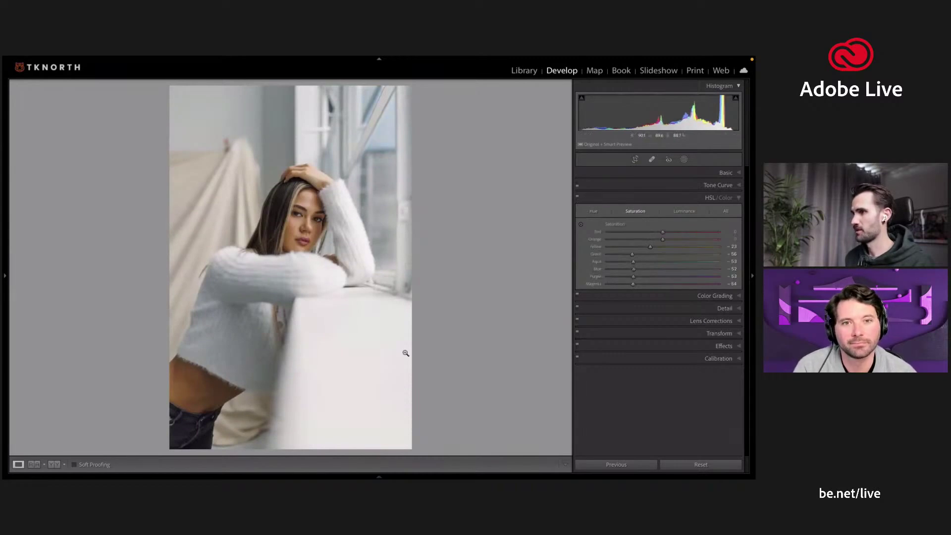
key(super+minus)
key(super+equal)
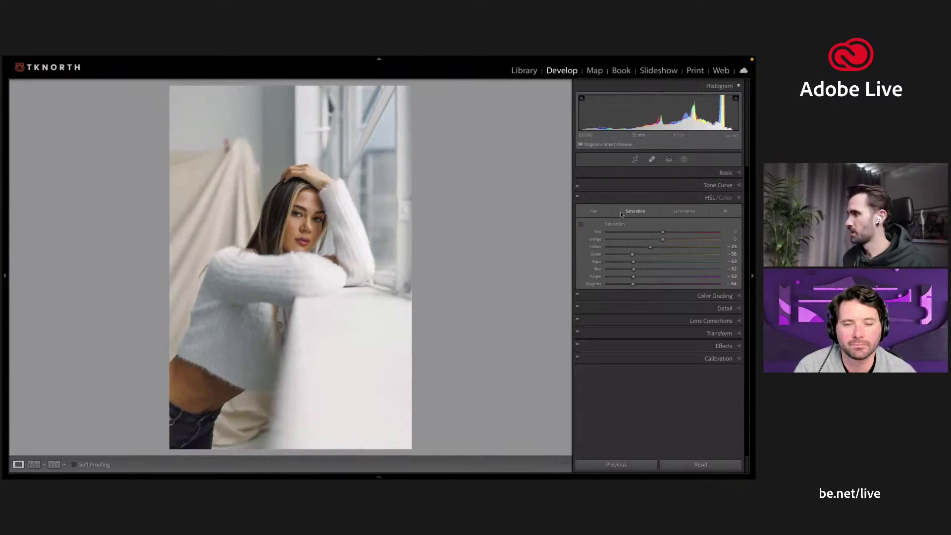
- Fine-tune the skin hue on the face with targeted adjustment, setting Red to -1 and Orange slightly below zero
click(593, 211)
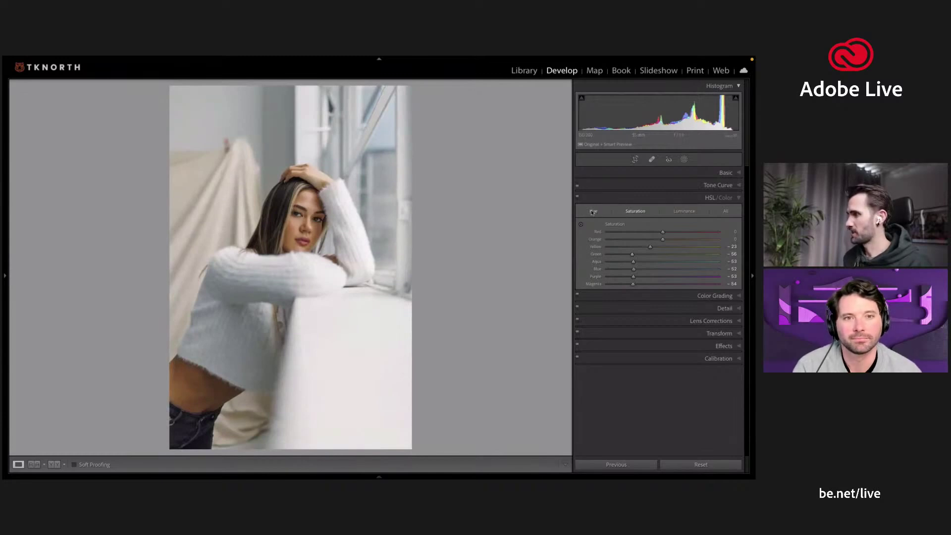
click(301, 266)
click(301, 266)
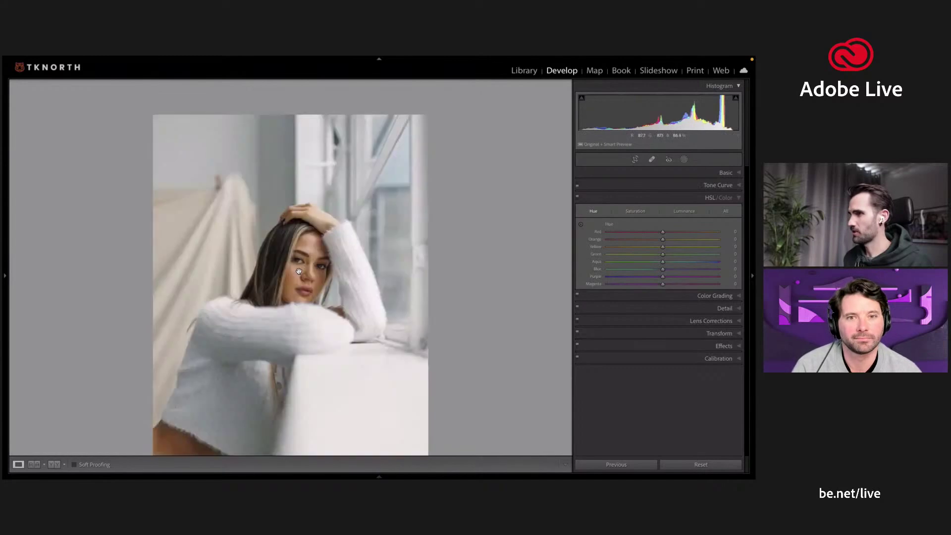
click(581, 225)
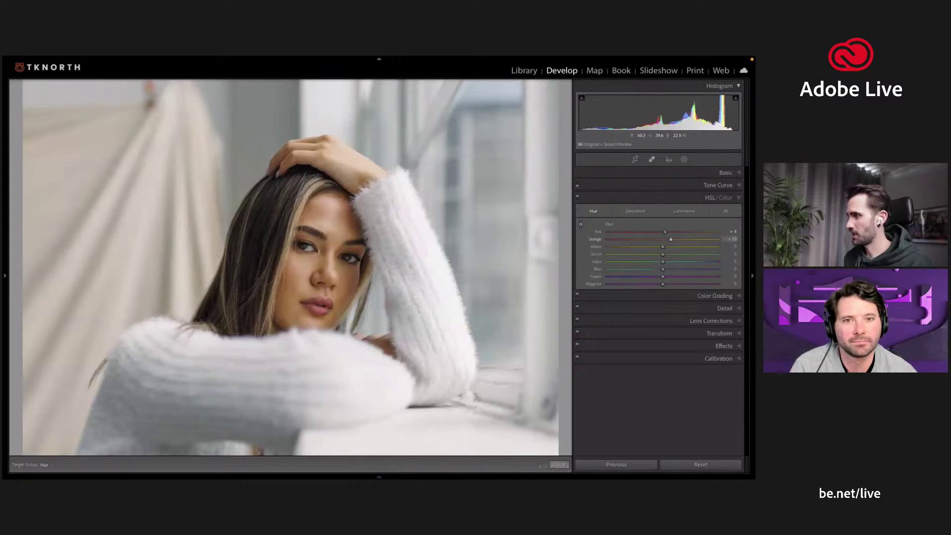
mouse_move(323, 277)
mouse_down()
mouse_move(322, 301)
mouse_move(322, 292)
mouse_up()
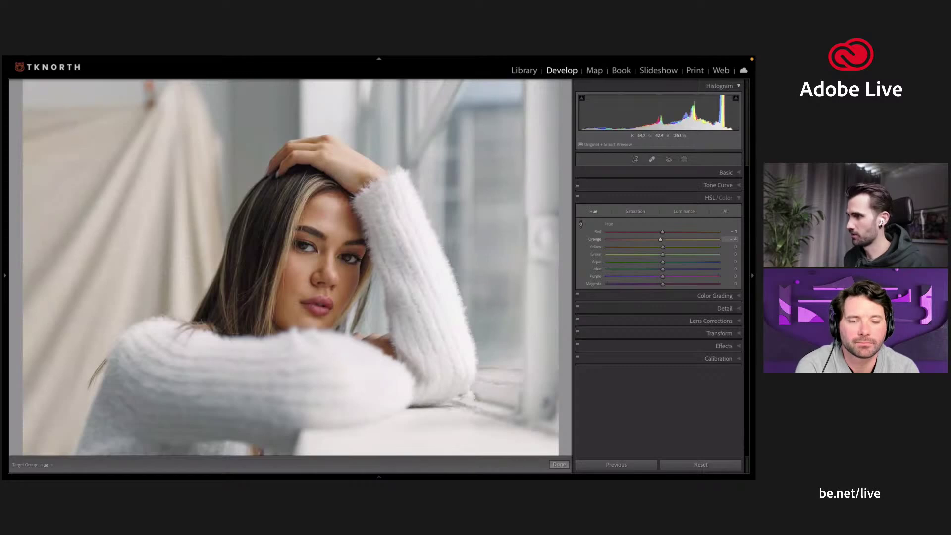
drag(297, 292, 296, 287)
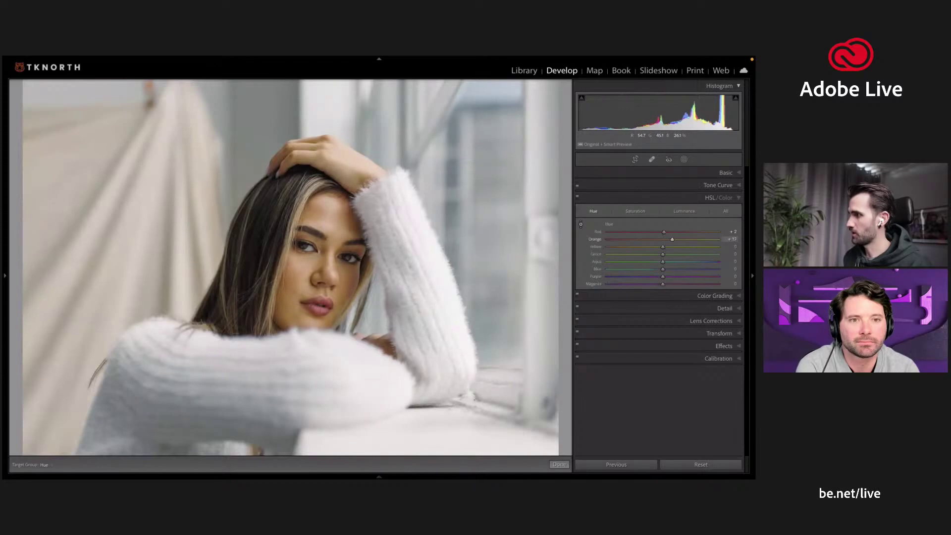
drag(296, 287, 296, 280)
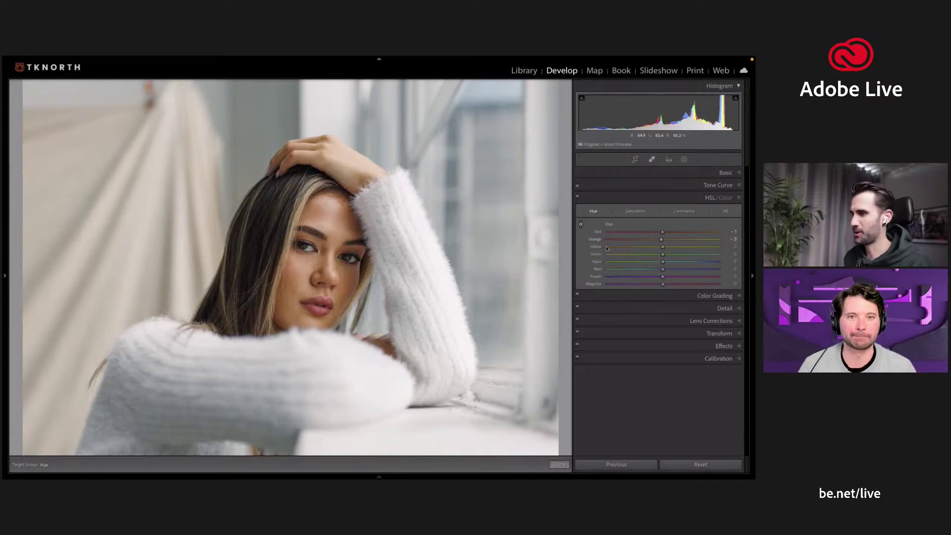
- Lower the skin saturation on the face with targeted HSL adjustment, bringing Red to about -9 and Orange to about -31
click(635, 212)
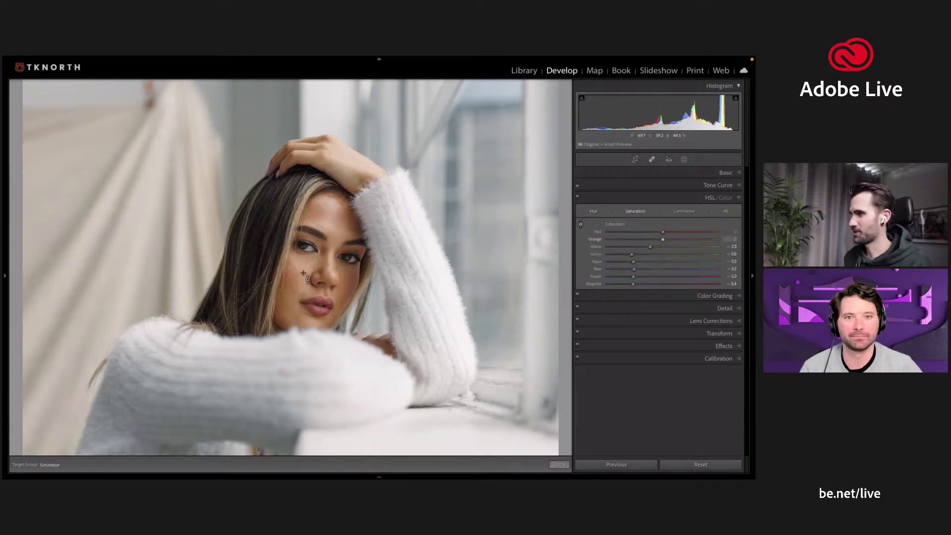
drag(350, 285, 350, 288)
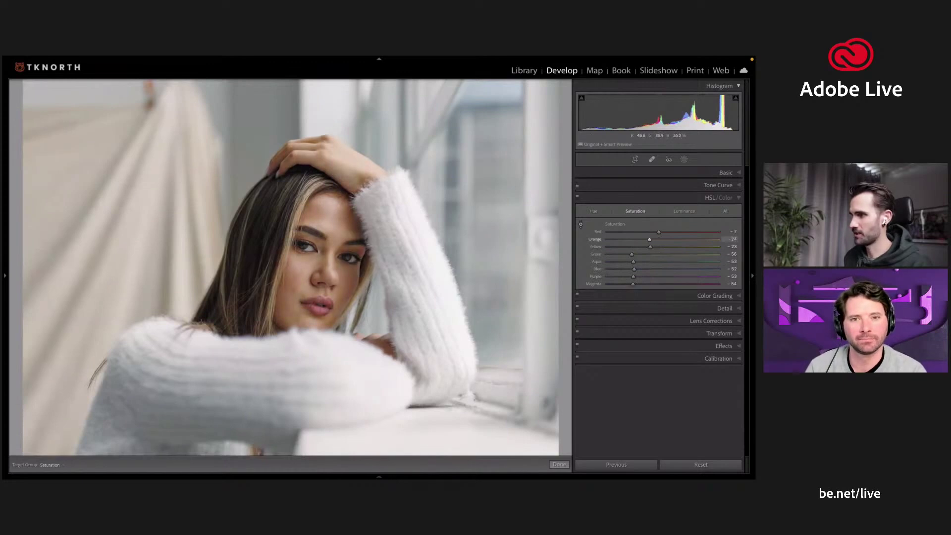
drag(351, 296, 351, 293)
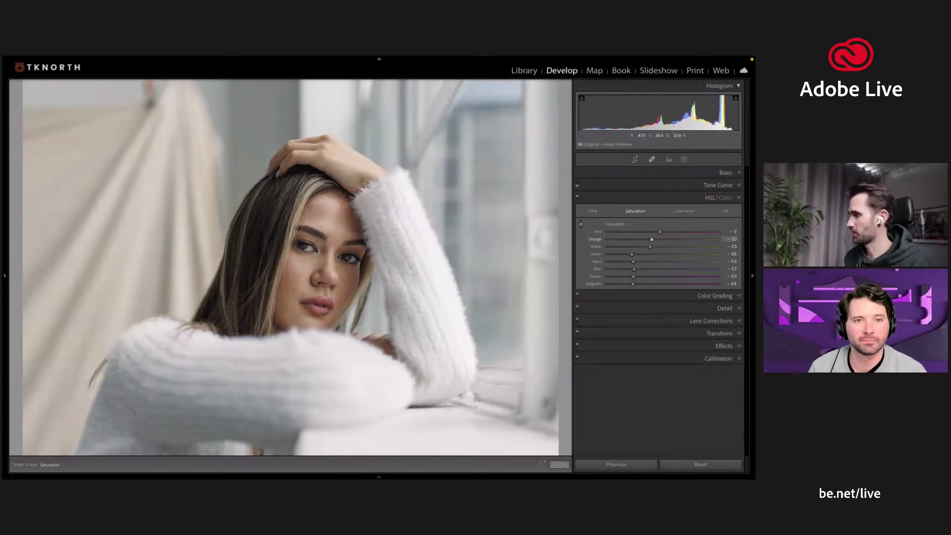
drag(292, 297, 292, 289)
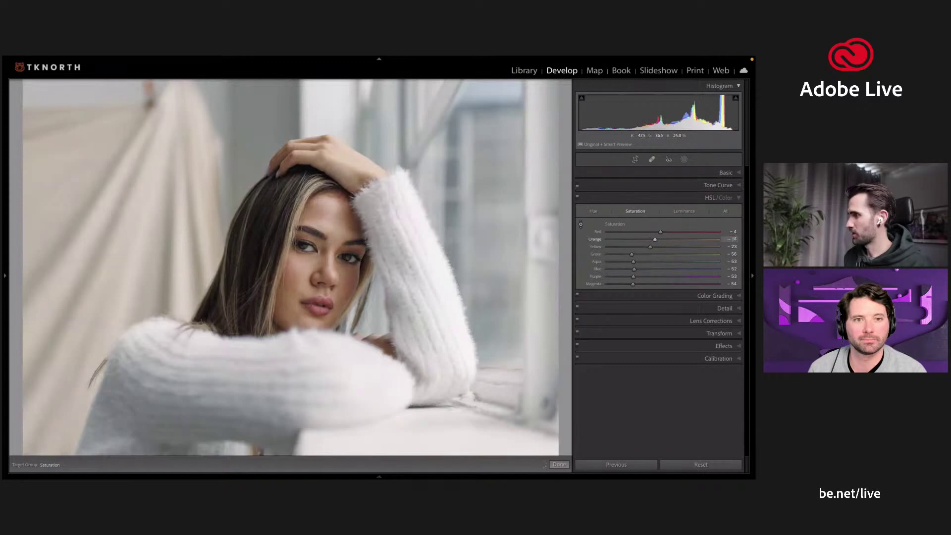
drag(351, 287, 350, 285)
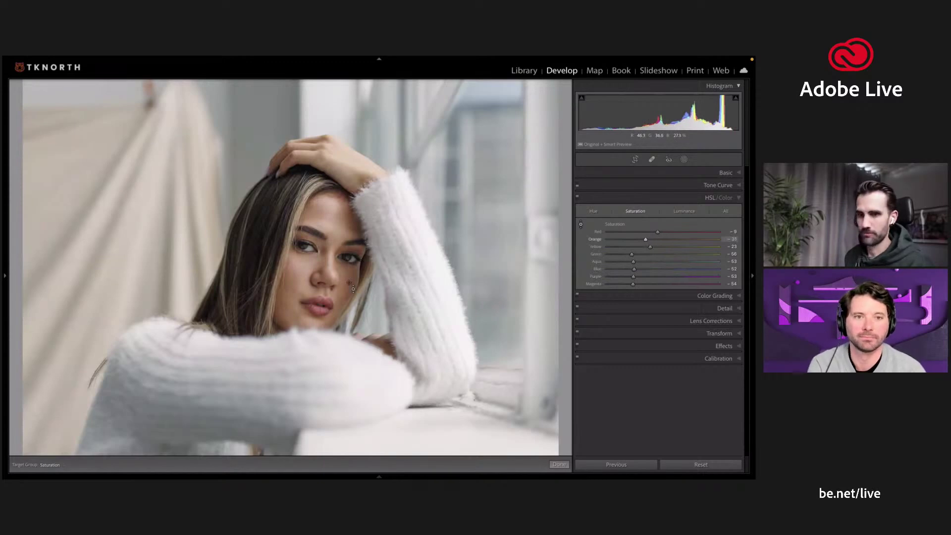
- Boost the overall colour in the Basic adjustments with Vibrance about +46 and Saturation +20
click(726, 173)
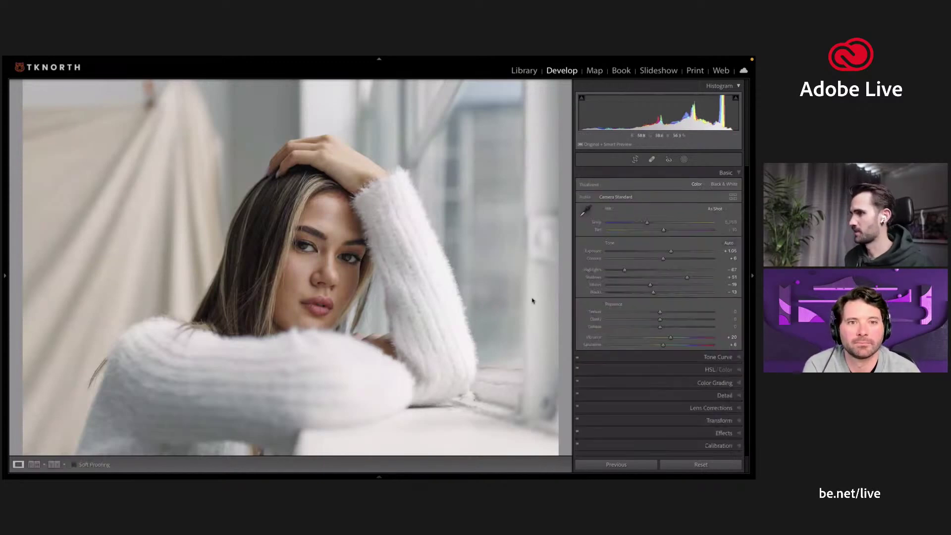
click(533, 301)
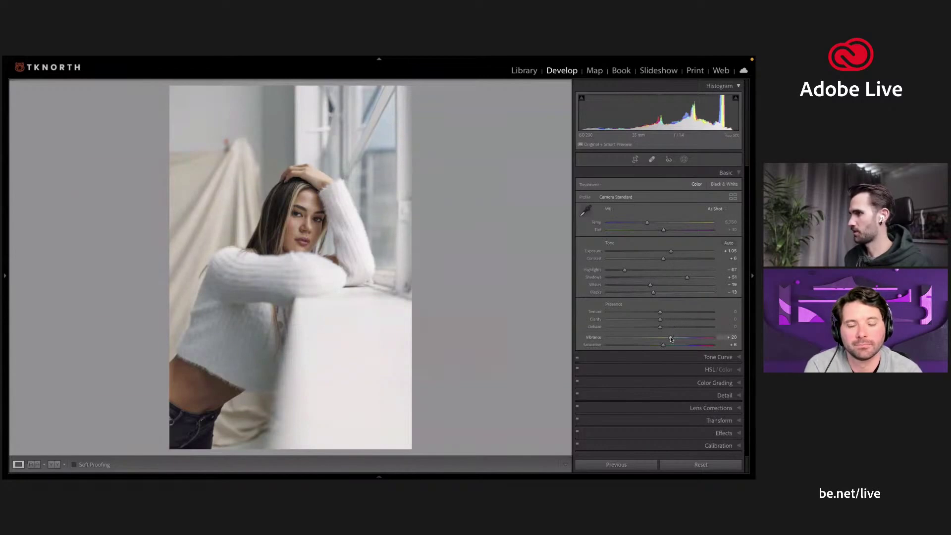
mouse_move(672, 338)
mouse_down()
mouse_move(685, 334)
mouse_move(671, 345)
mouse_up()
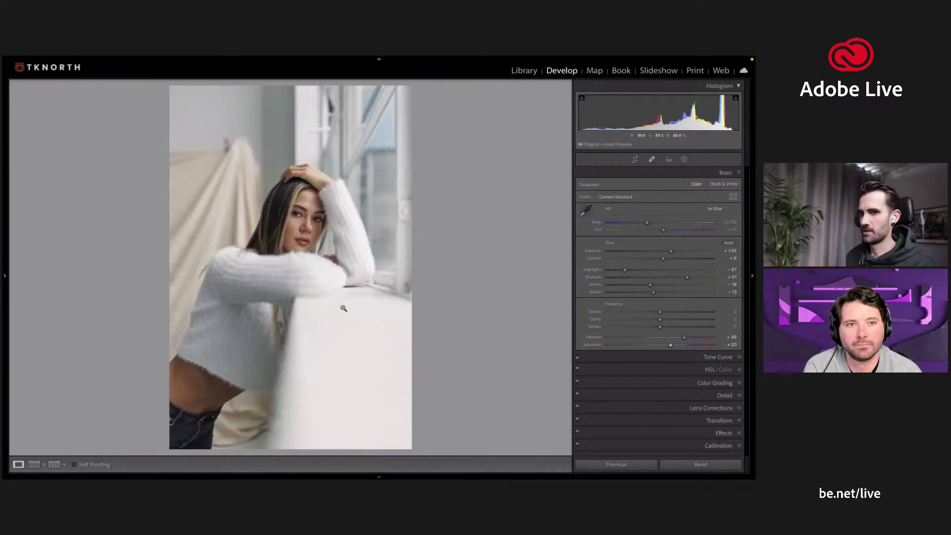
- Create a Select Subject mask of the woman and invert it to cover the background
mouse_move(348, 479)
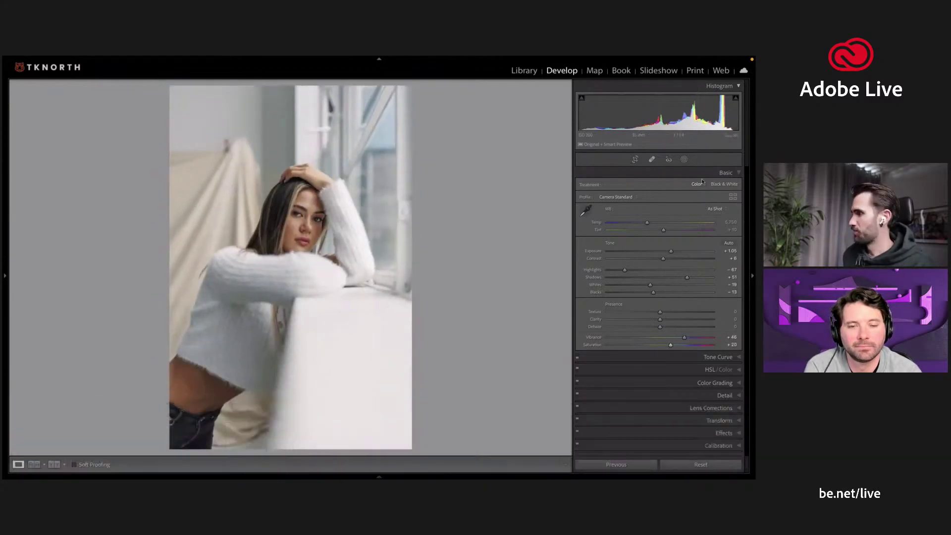
click(684, 159)
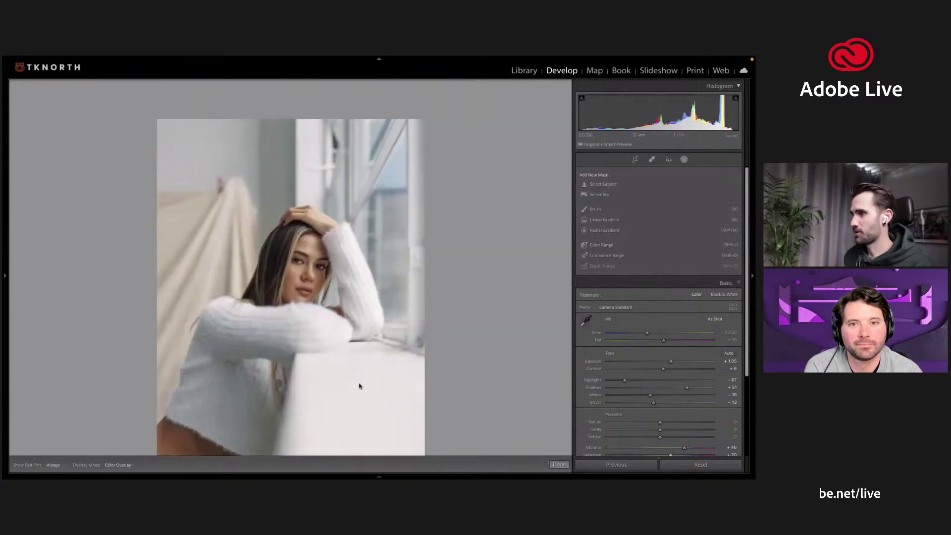
click(285, 388)
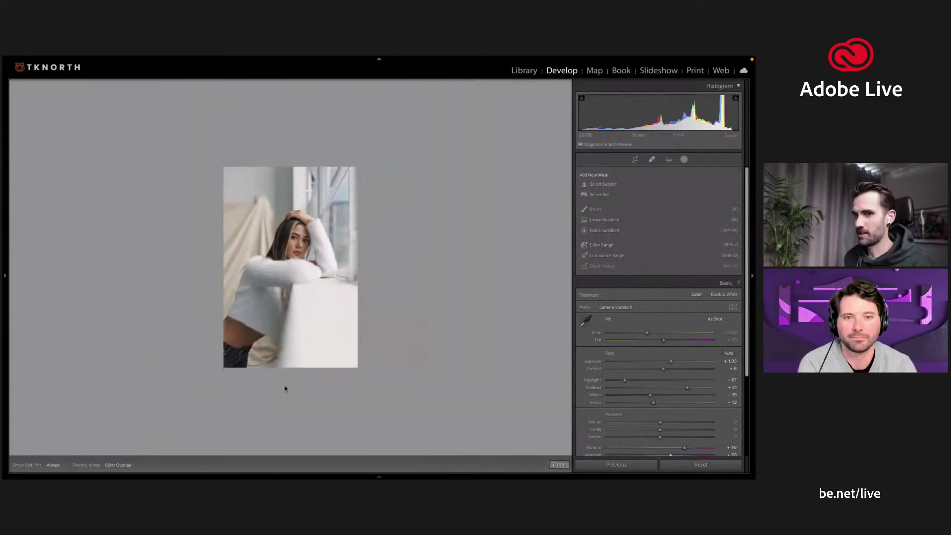
click(602, 184)
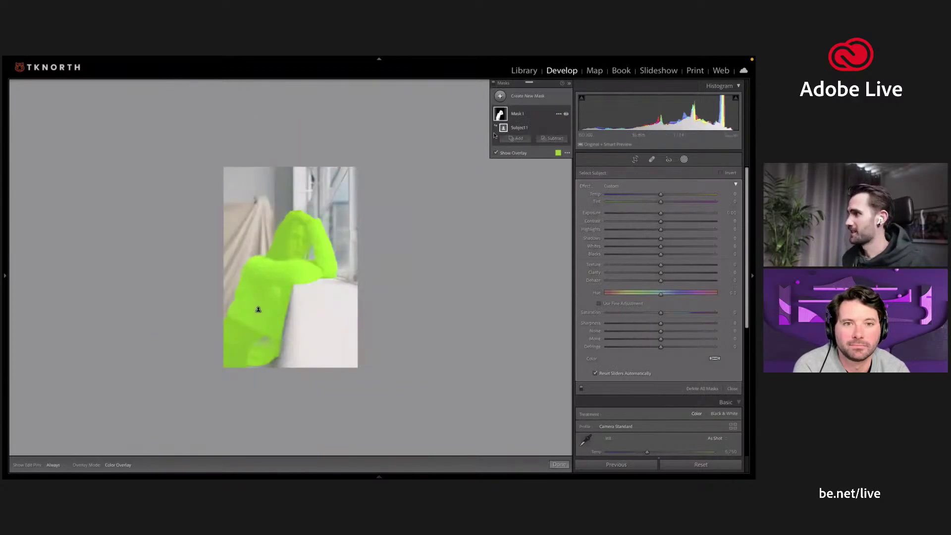
click(721, 173)
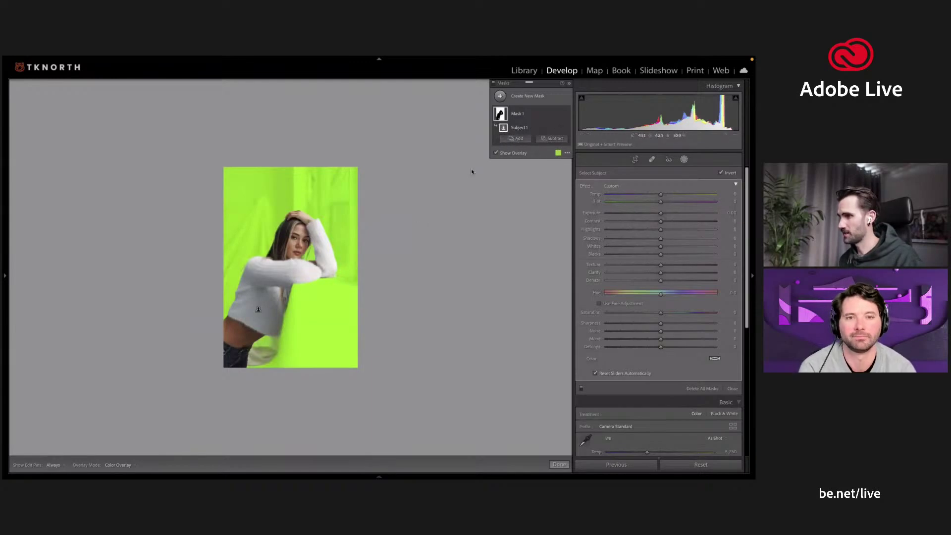
- Add a size 6.0 brush to the mask and paint over the backdrop between the jeans and the white ledge
click(516, 138)
click(454, 248)
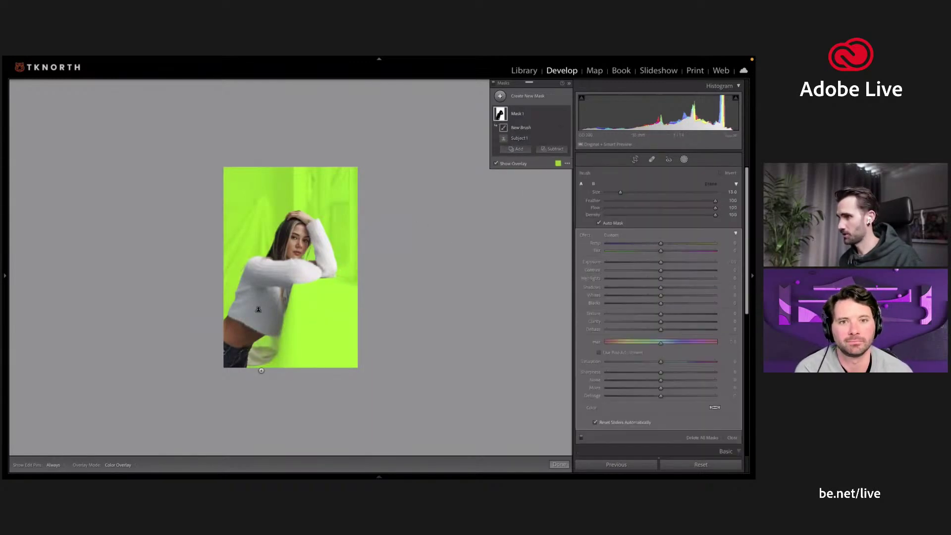
scroll(265, 360, down, 5)
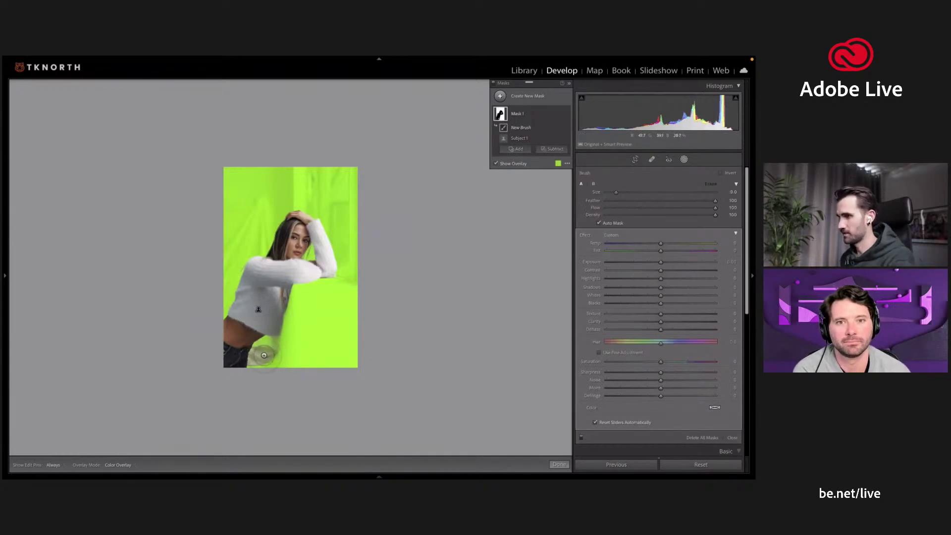
key(h)
scroll(269, 349, down, 2)
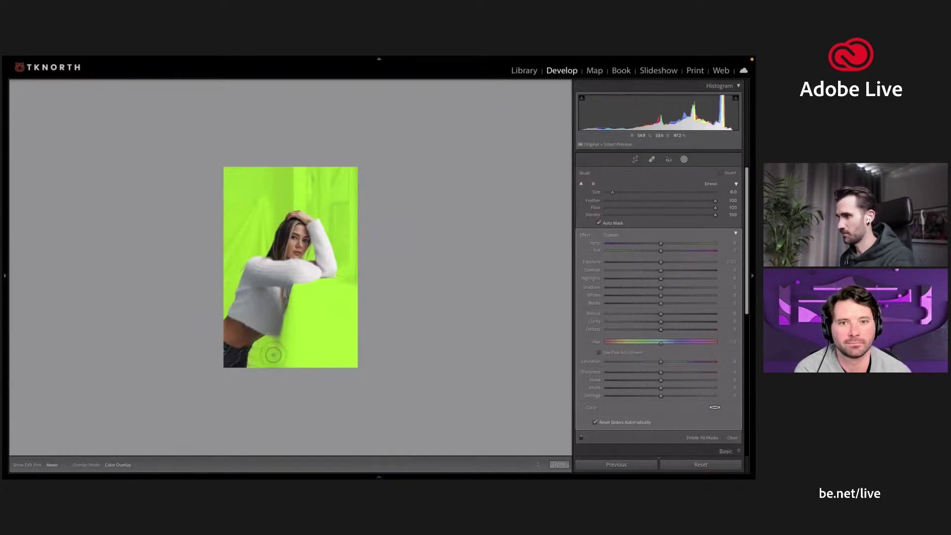
key(h)
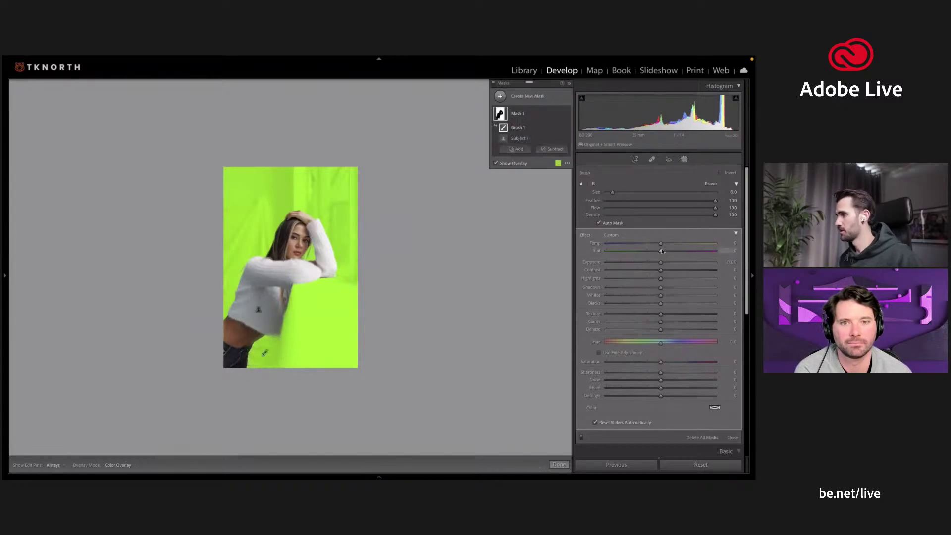
- Mute and soften the masked background with Saturation -33, Texture -75 and Clarity -23, and finish masking
click(645, 362)
drag(645, 363, 642, 364)
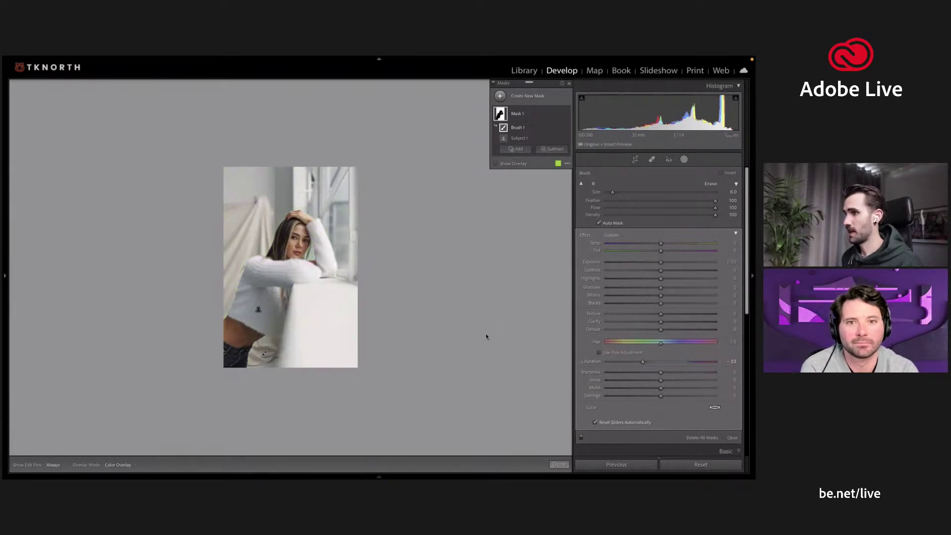
key(ctrl+equal)
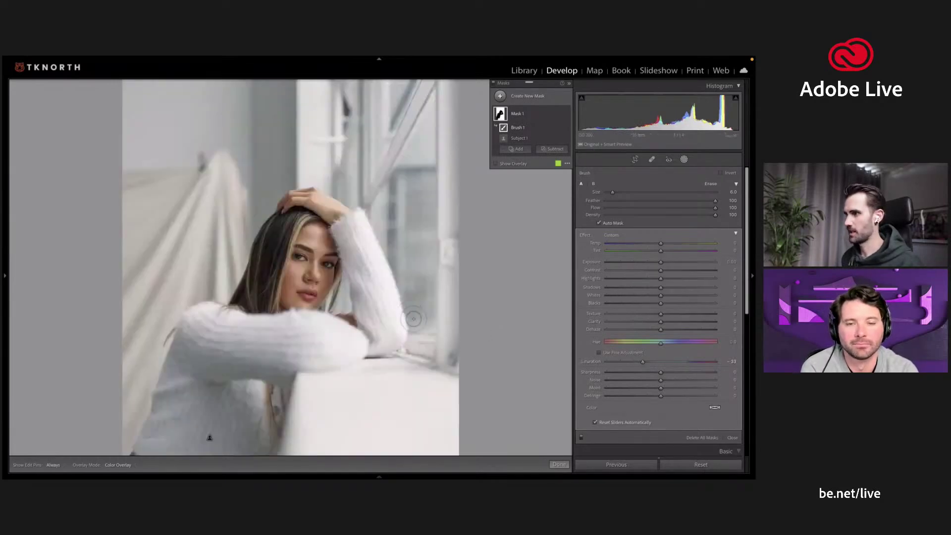
key(super+minus)
key(super+equal)
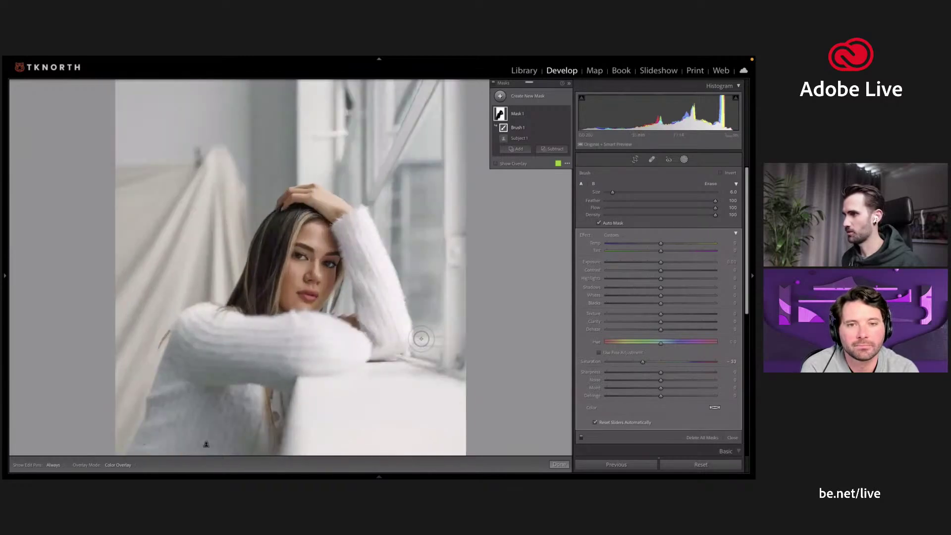
scroll(446, 352, down, 3)
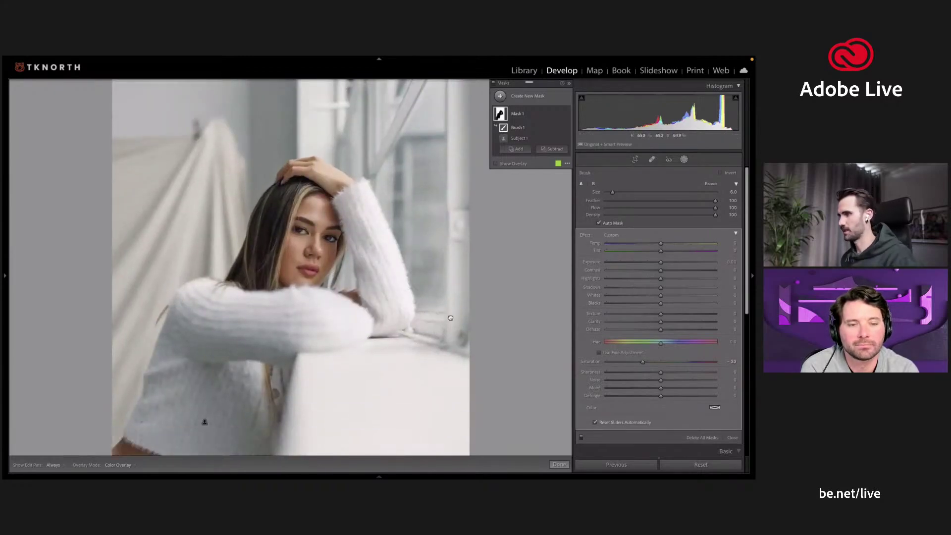
key(super+minus)
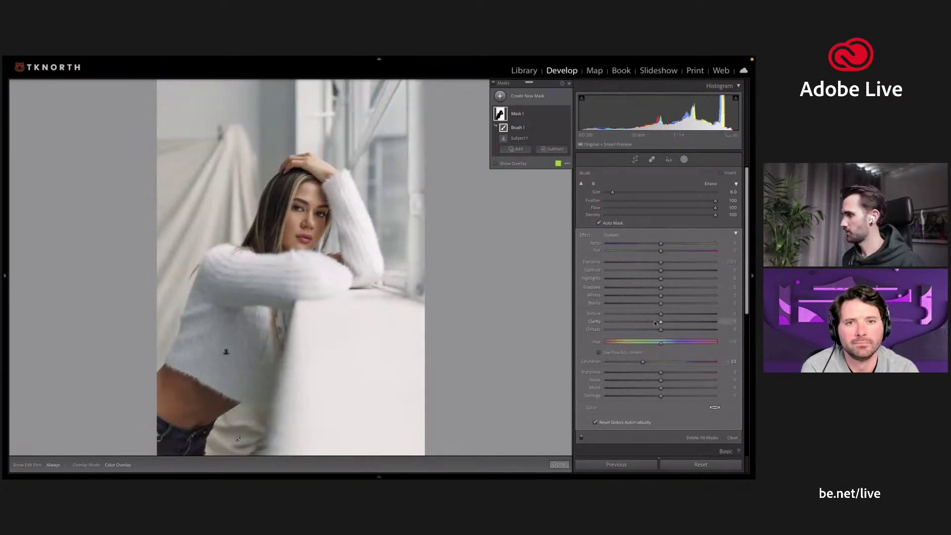
mouse_move(637, 314)
mouse_down()
mouse_move(623, 321)
mouse_move(647, 321)
mouse_up()
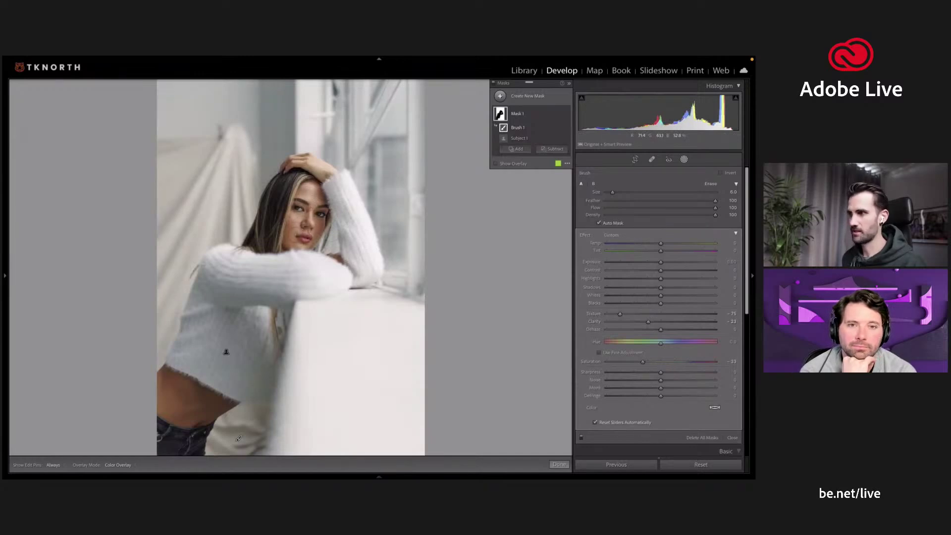
click(559, 464)
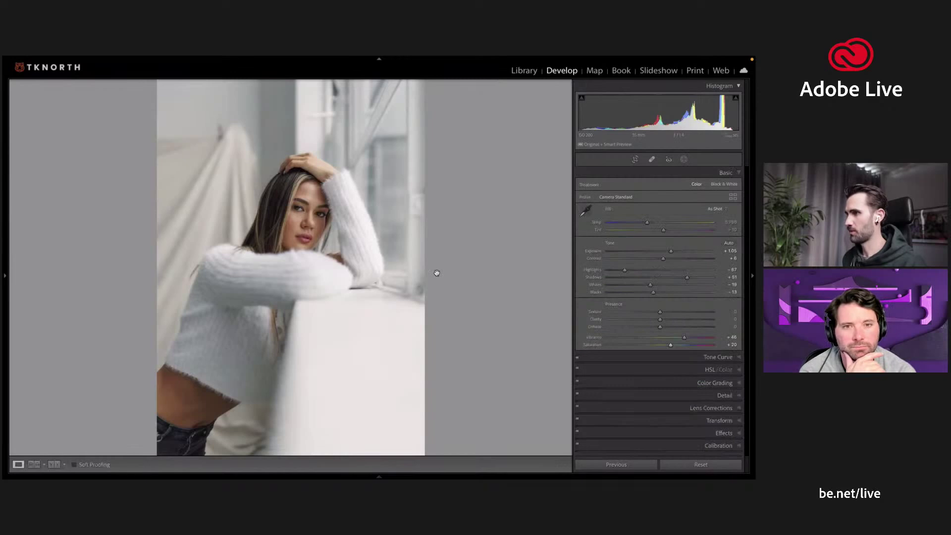
- Compare the edited portrait with its unedited version, checking the overall look and the details of face and background
key(backslash)
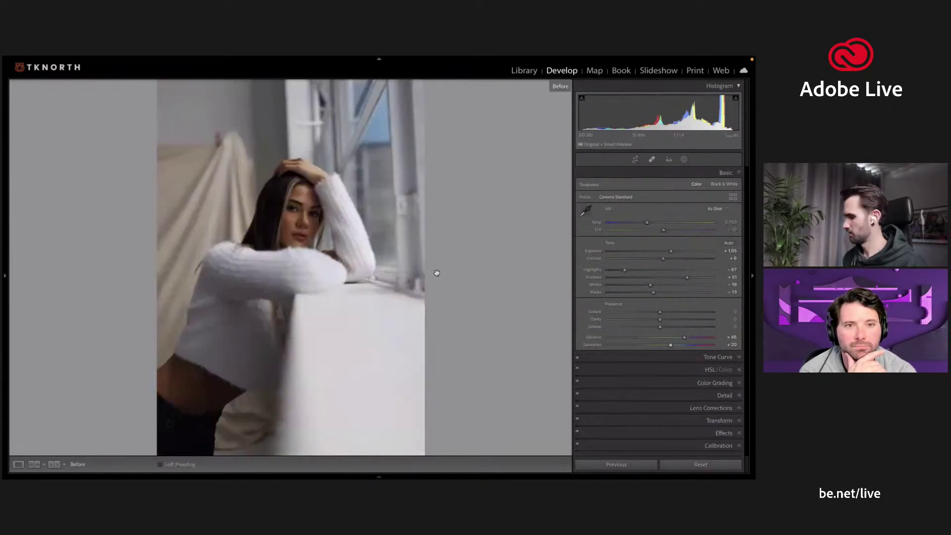
key(backslash)
key(ctrl+minus)
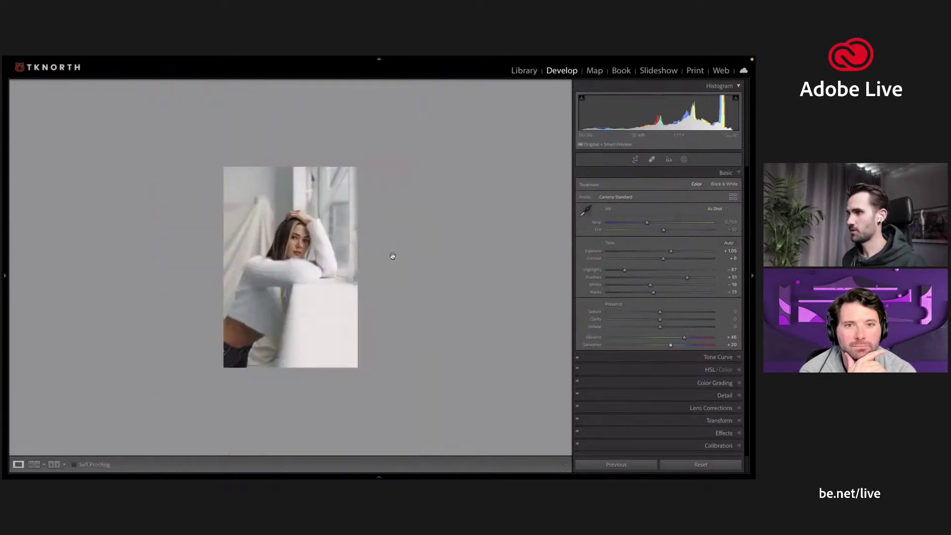
key(ctrl+equal)
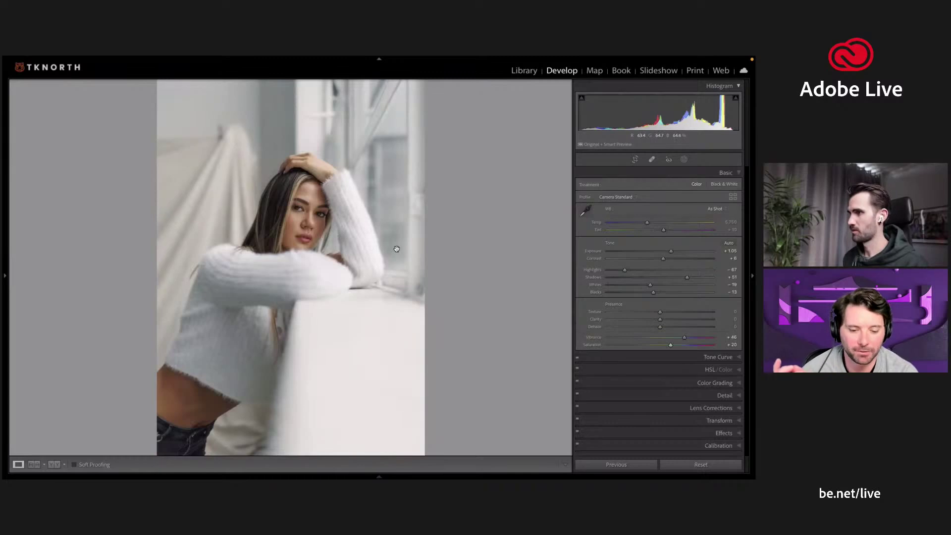
key(backslash)
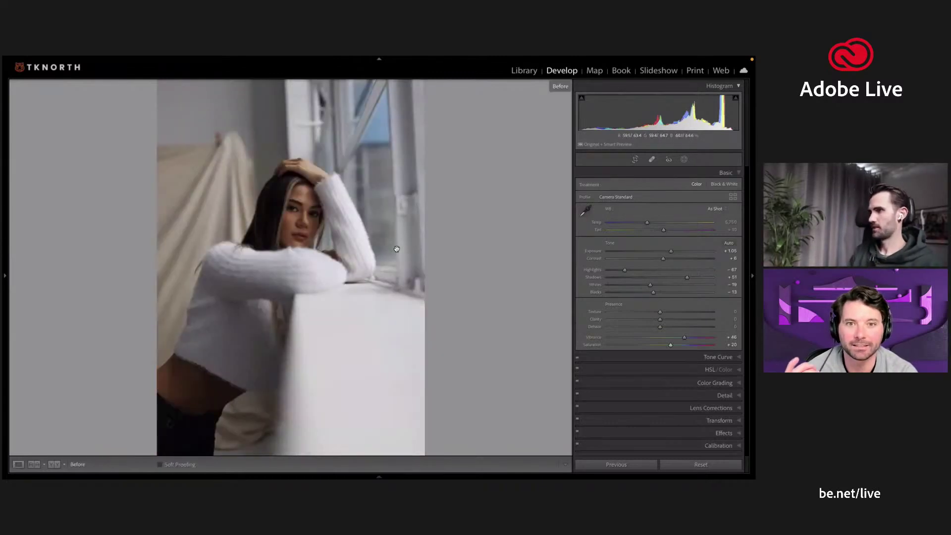
key(backslash)
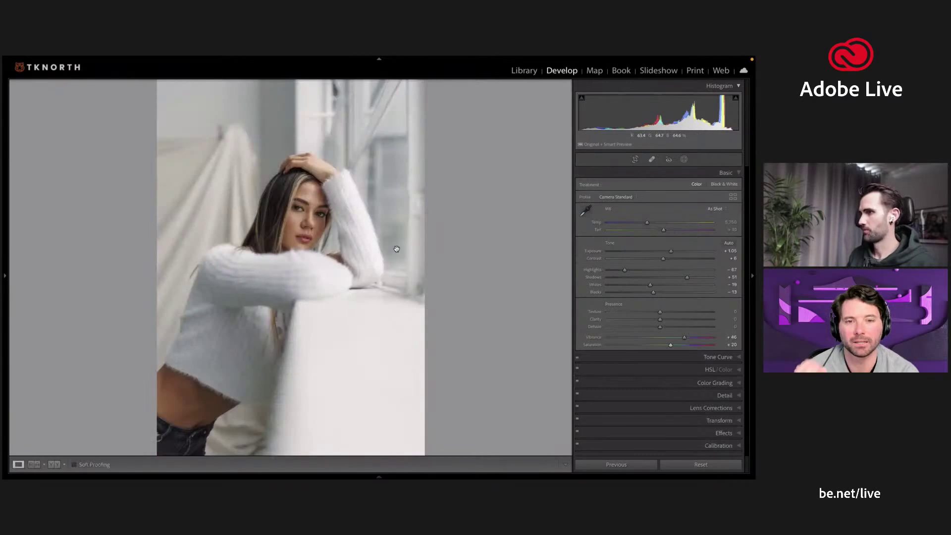
key(ctrl+equal)
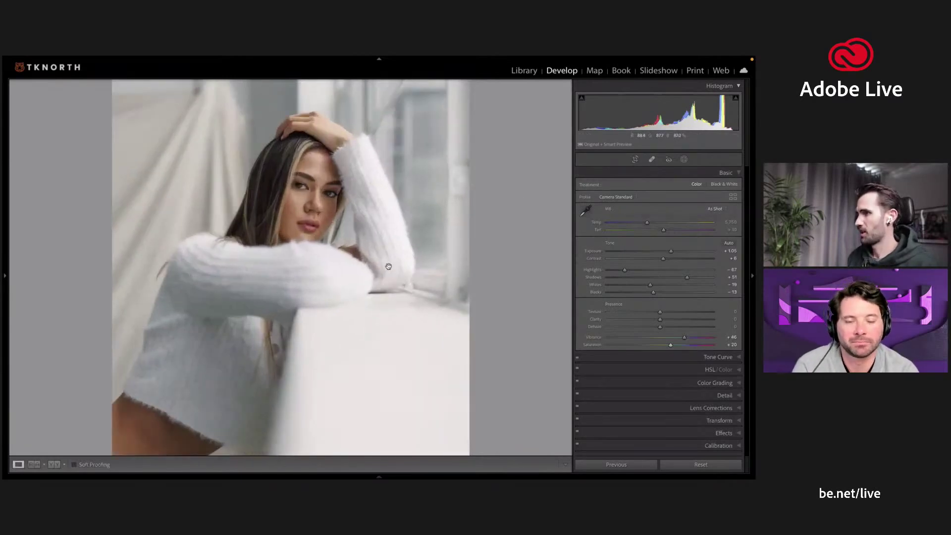
mouse_move(540, 60)
key(shift+f)
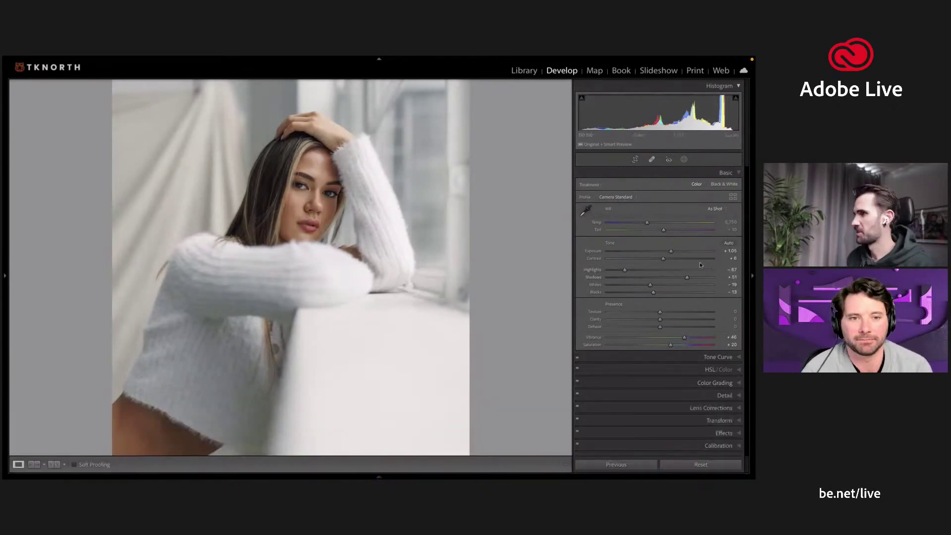
click(426, 284)
click(426, 284)
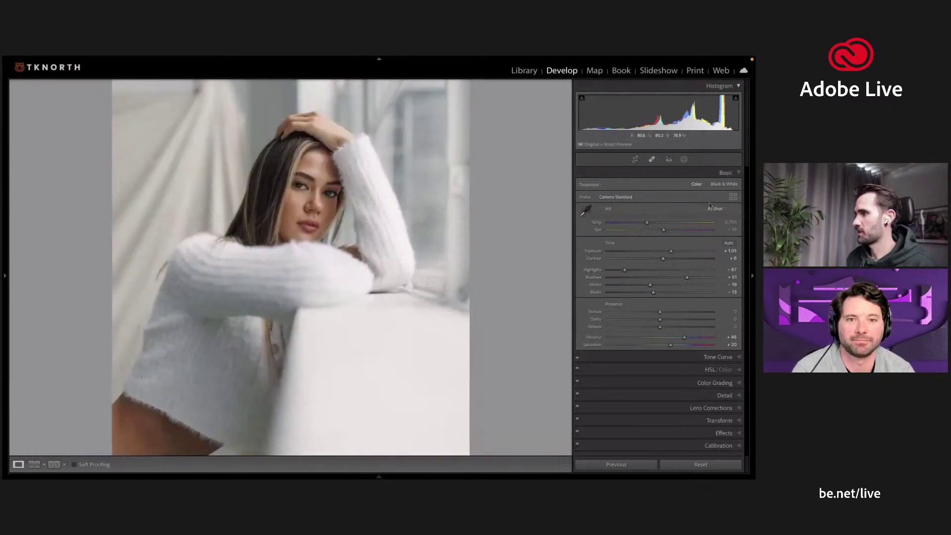
- Create a new Radial Gradient mask as an upright oval around the woman's face with Feather 100
click(684, 159)
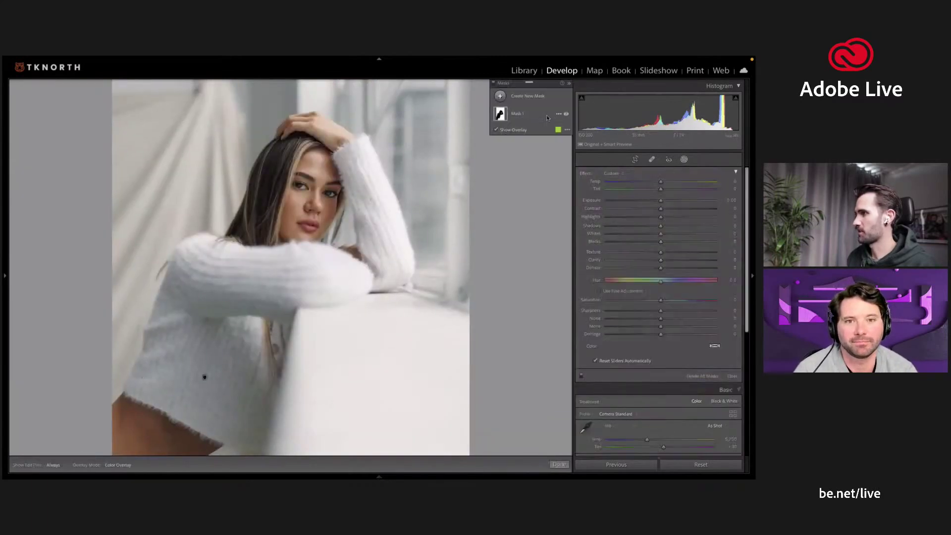
click(501, 97)
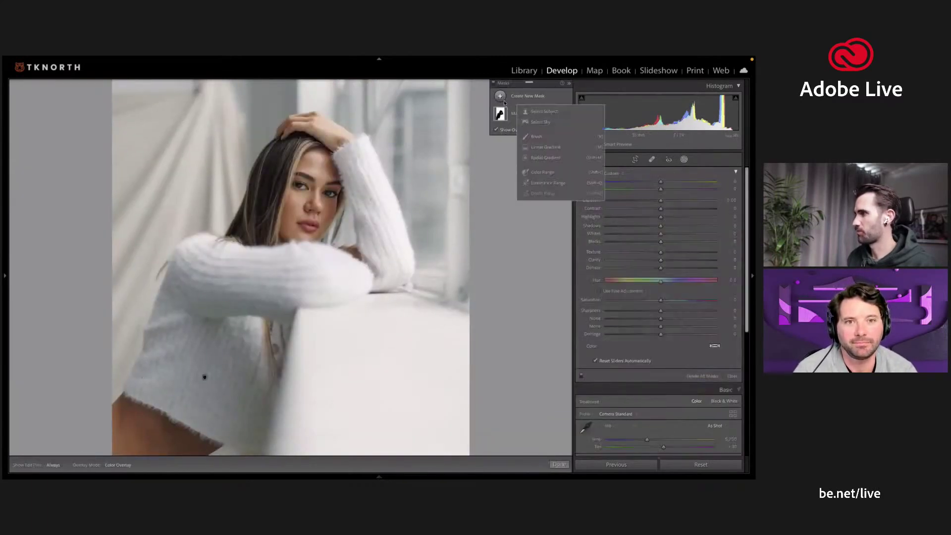
click(544, 159)
drag(322, 202, 366, 250)
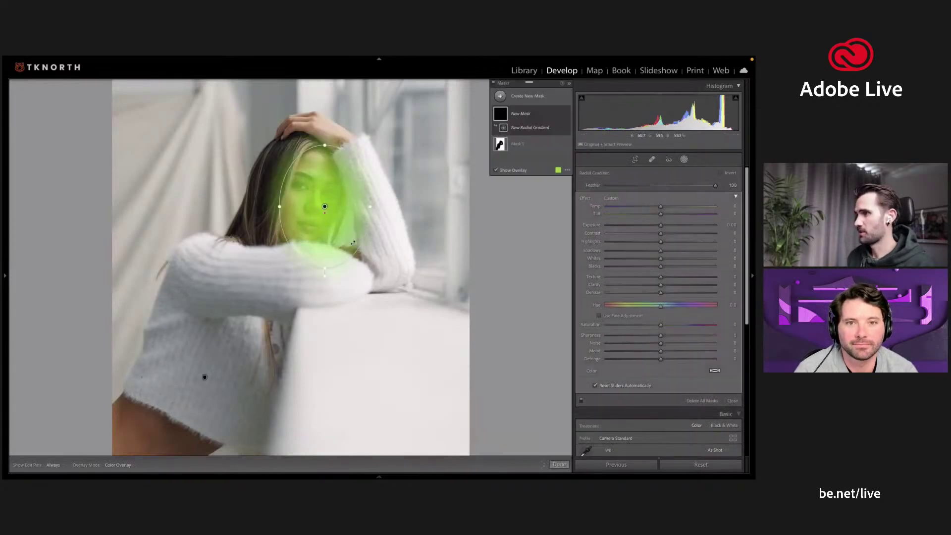
- Brighten the face inside the Radial Gradient with Exposure 0.20 and finish masking
drag(661, 226, 666, 227)
key(h)
key(h)
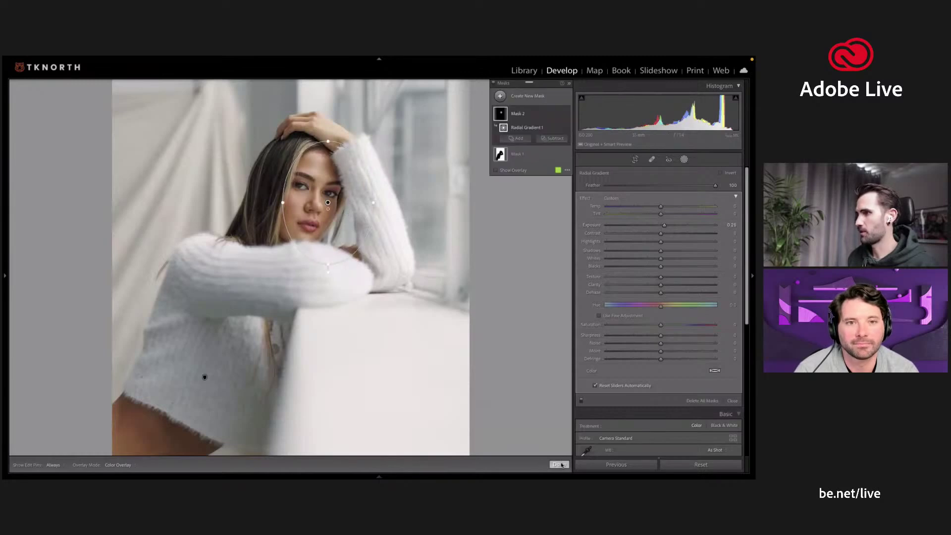
click(561, 465)
- Create a new Brush mask with a close view of the face and start painting over the forehead skin
click(395, 308)
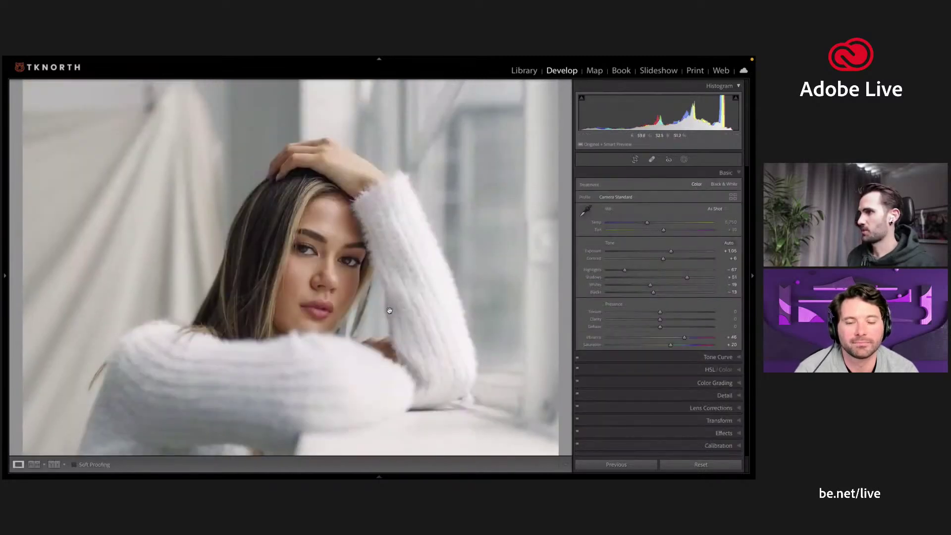
scroll(403, 330, down, 2)
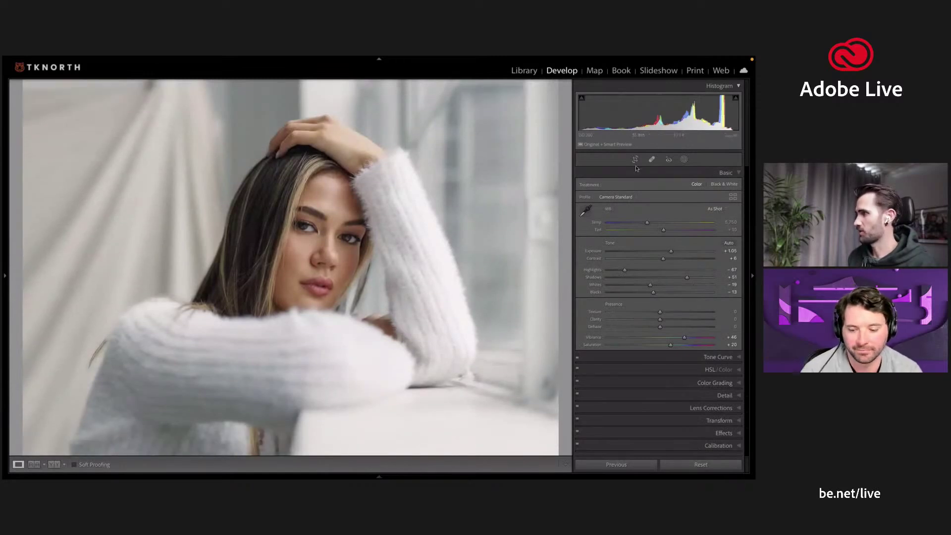
click(682, 160)
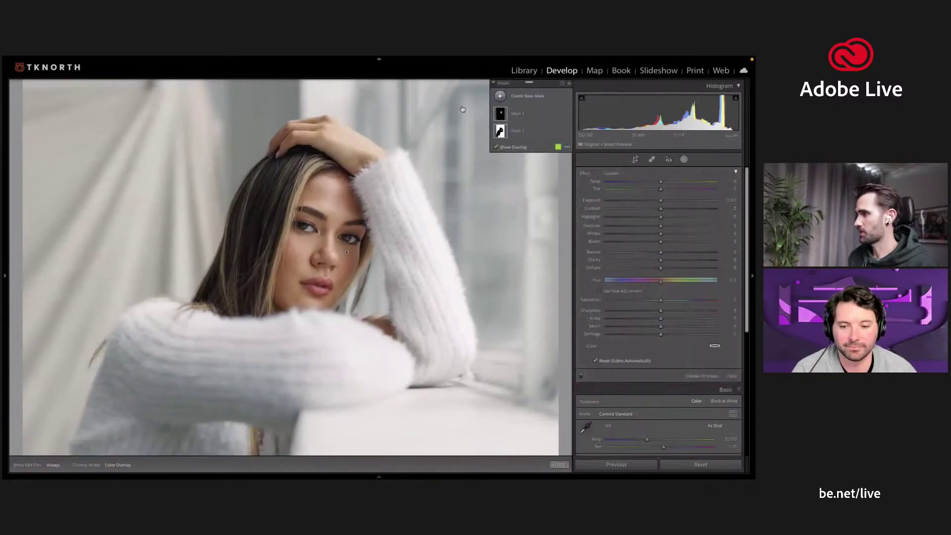
click(501, 96)
click(540, 137)
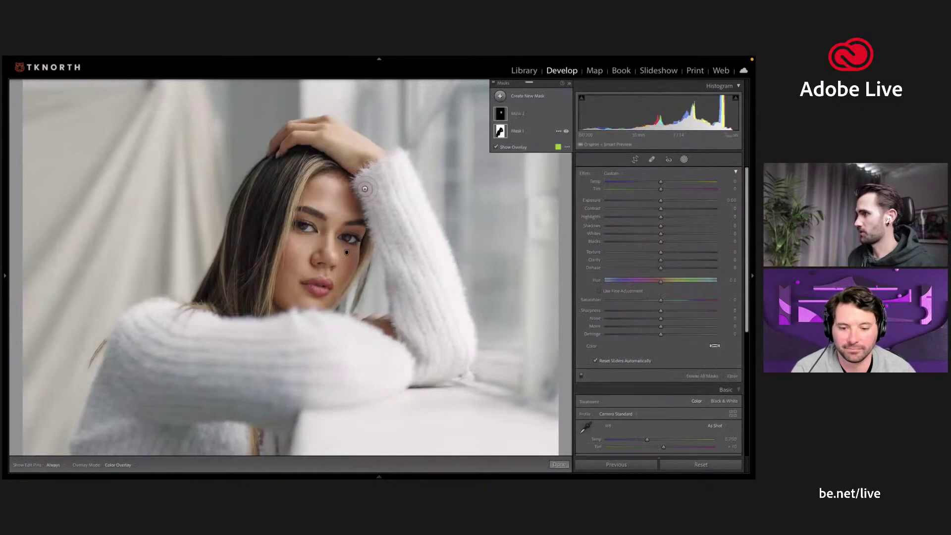
mouse_move(340, 198)
mouse_down()
mouse_move(331, 201)
mouse_move(333, 191)
mouse_move(339, 202)
mouse_up()
- Paint the brush mask over the cheeks, chin and remaining forehead with smaller brushes down to size 2.0, avoiding eyes, nose and lips
key(bracketleft)
key(bracketleft)
mouse_move(302, 263)
mouse_down()
mouse_move(292, 254)
mouse_move(300, 240)
mouse_move(314, 243)
mouse_move(293, 270)
mouse_move(288, 303)
mouse_move(312, 304)
mouse_up()
mouse_move(342, 272)
mouse_down()
mouse_move(342, 287)
mouse_move(336, 276)
mouse_move(330, 299)
mouse_move(317, 305)
mouse_move(334, 296)
mouse_move(308, 273)
mouse_move(297, 242)
mouse_up()
key(bracketleft)
key(bracketleft)
key(h)
mouse_move(349, 213)
mouse_down()
mouse_move(347, 193)
mouse_move(325, 181)
mouse_move(313, 190)
mouse_move(320, 181)
mouse_move(315, 198)
mouse_move(349, 217)
mouse_move(346, 205)
mouse_move(346, 216)
mouse_up()
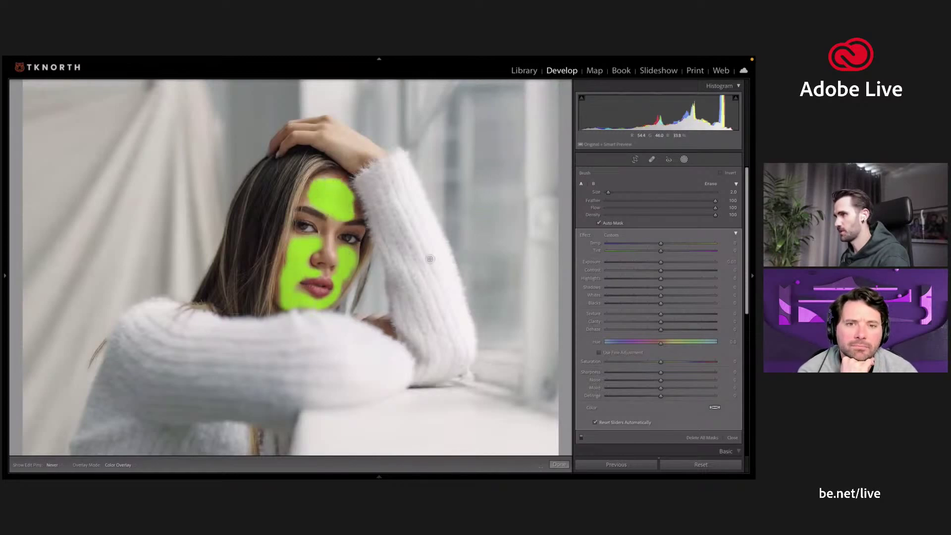
- Soften the painted skin with Texture -45 and Clarity -7, compare the face with the mask off and on, and finish masking
click(649, 322)
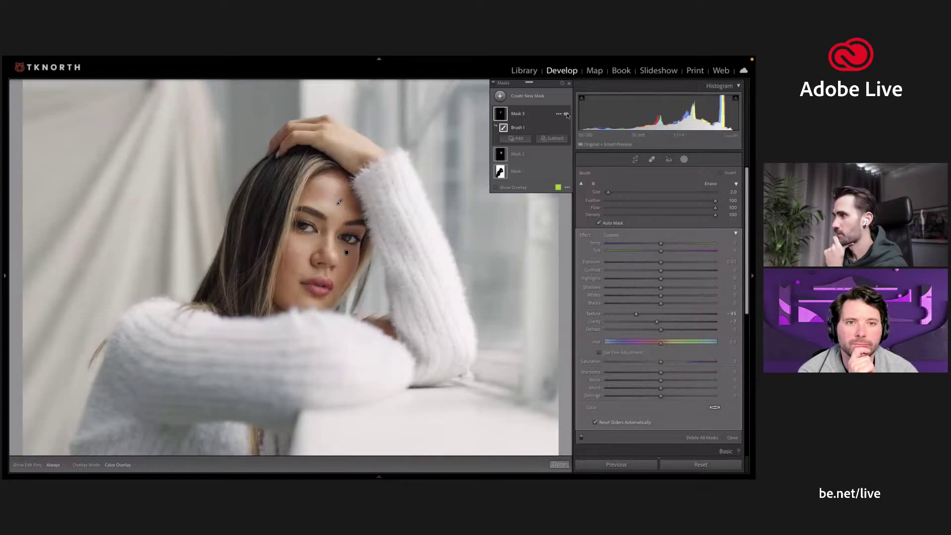
click(566, 115)
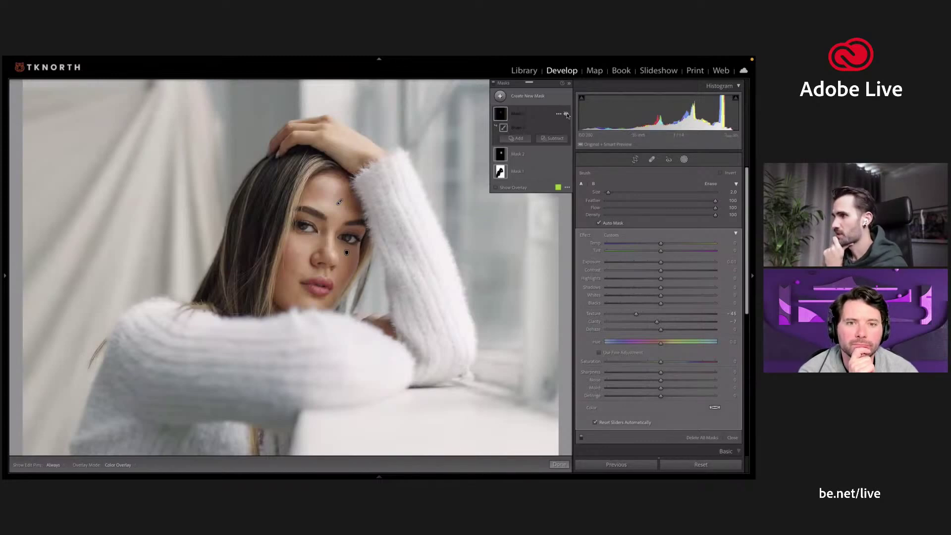
click(566, 115)
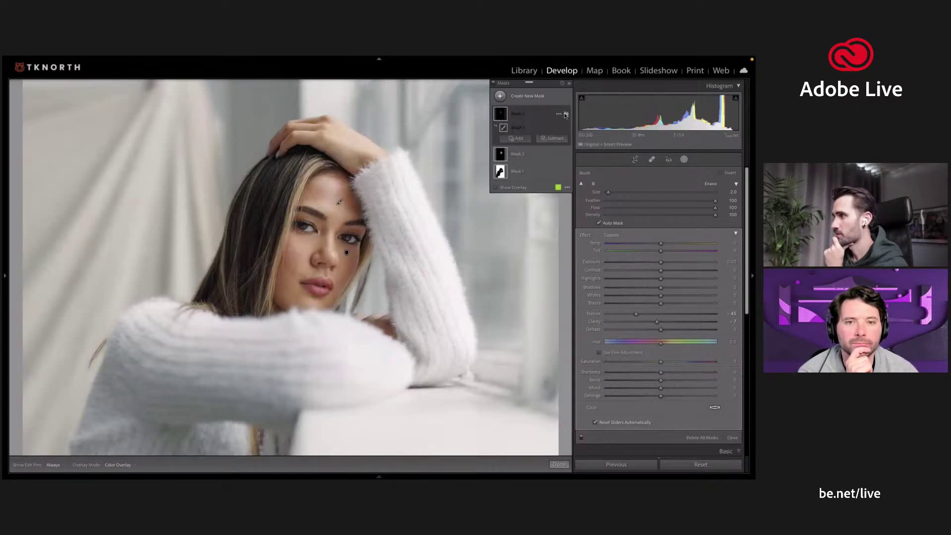
key(super+equal)
key(super+minus)
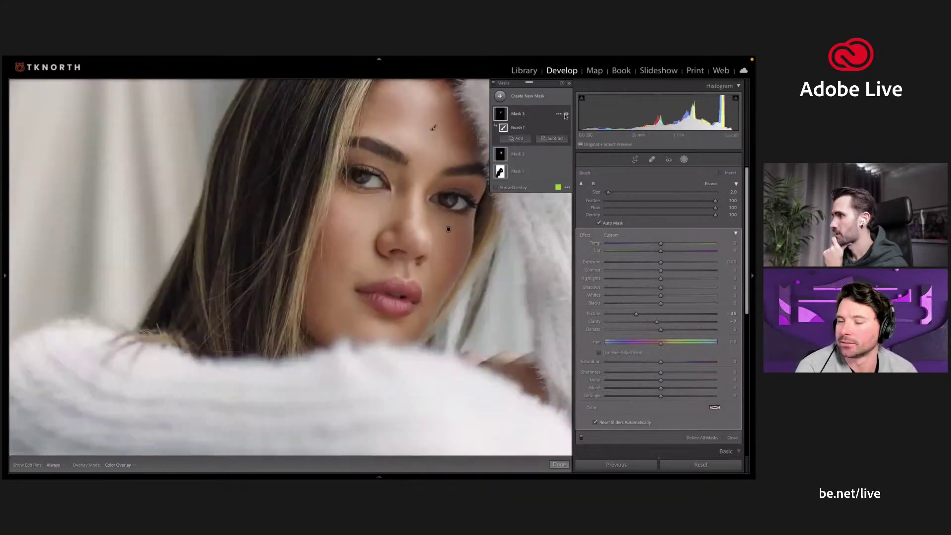
click(566, 114)
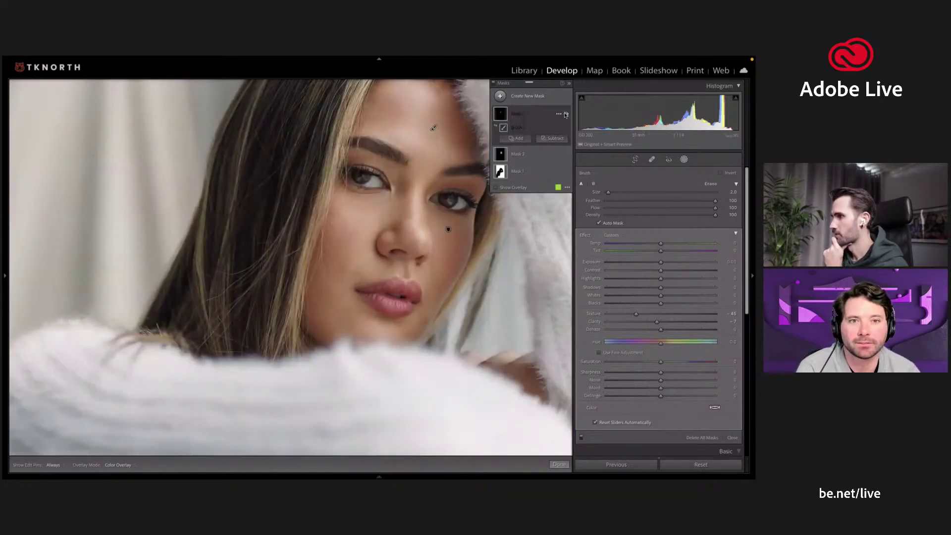
click(566, 114)
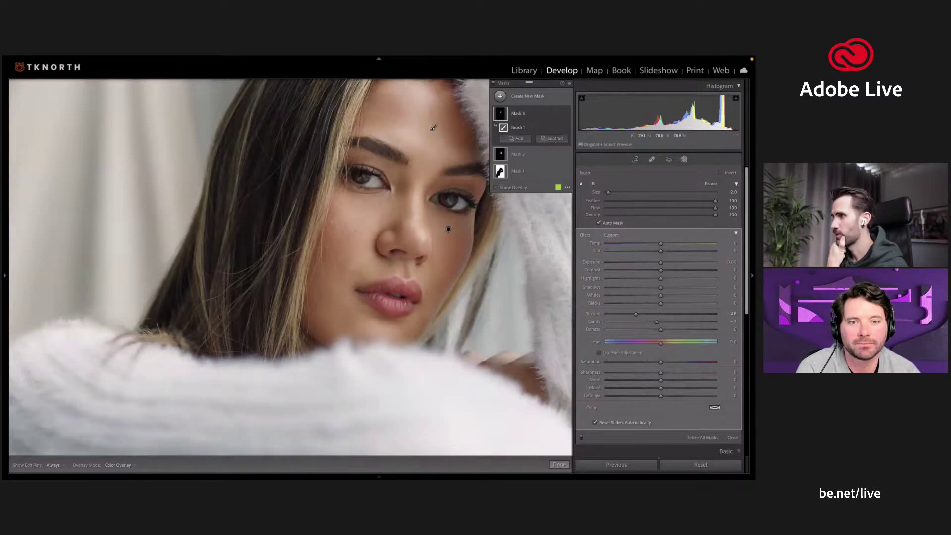
key(z)
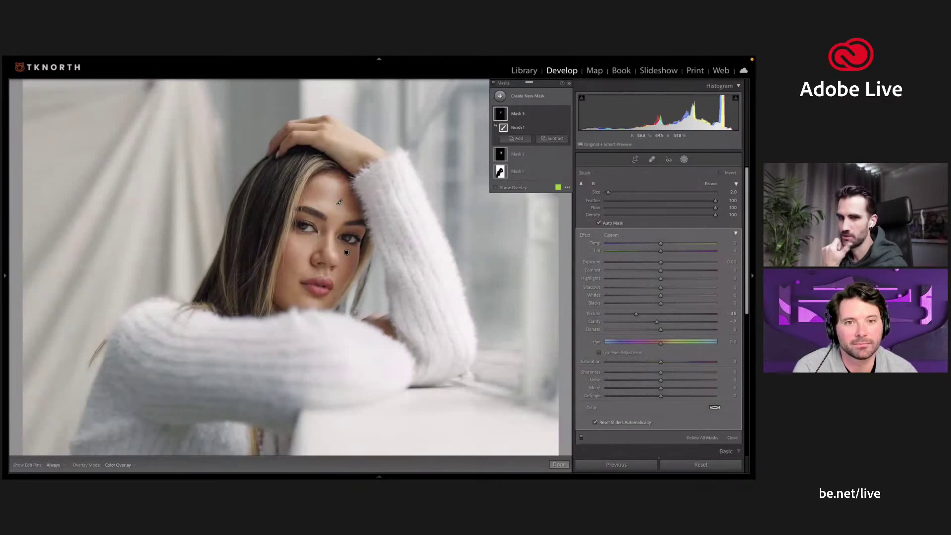
click(559, 465)
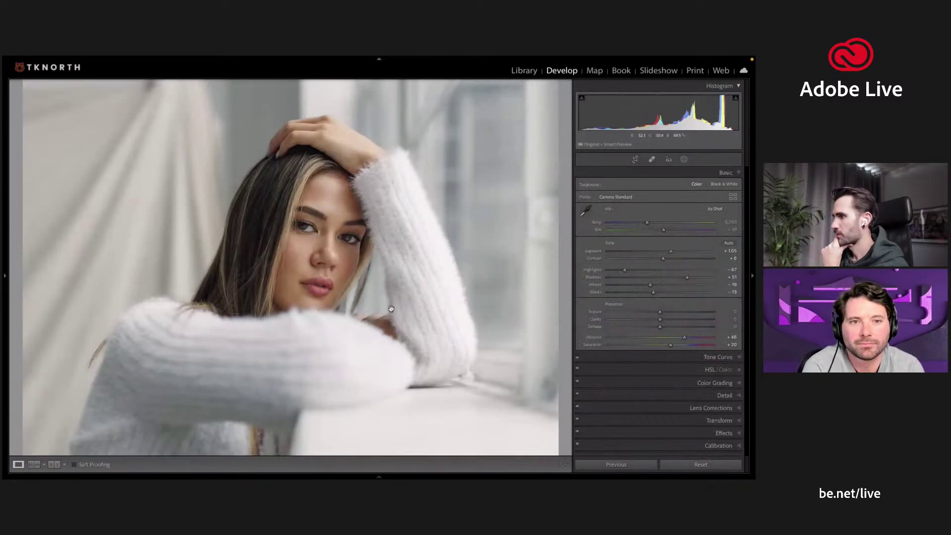
- Switch to Adobe Lightroom in full screen and reset all edits on the foggy gondola photo
click(391, 309)
mouse_move(479, 469)
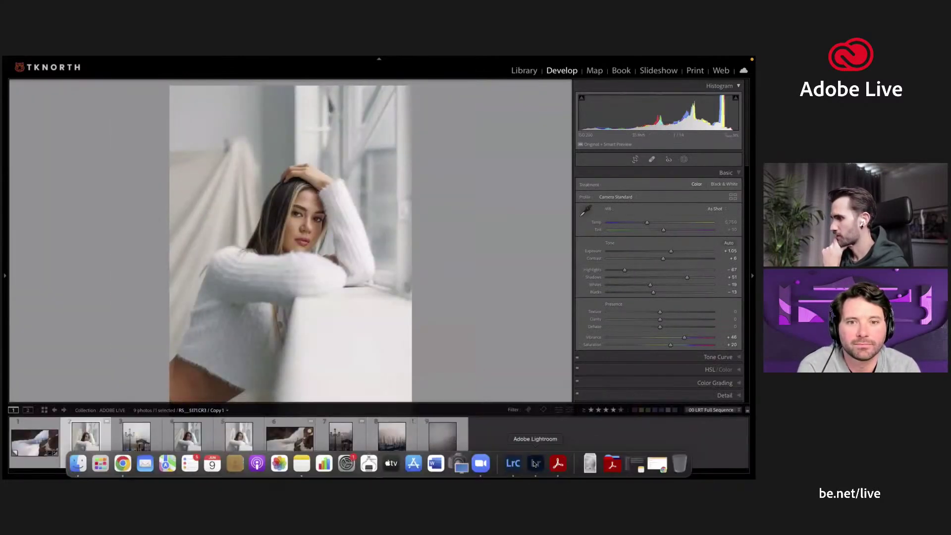
click(536, 463)
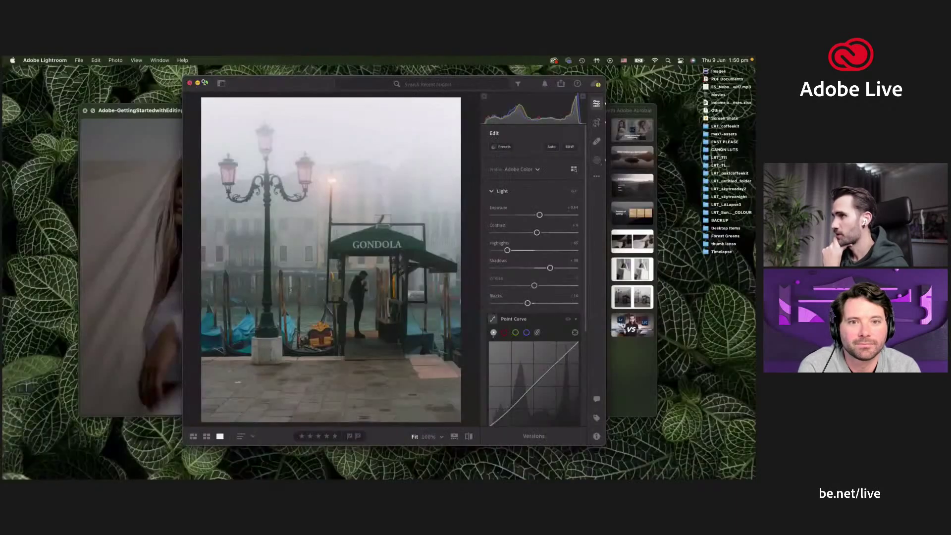
click(205, 82)
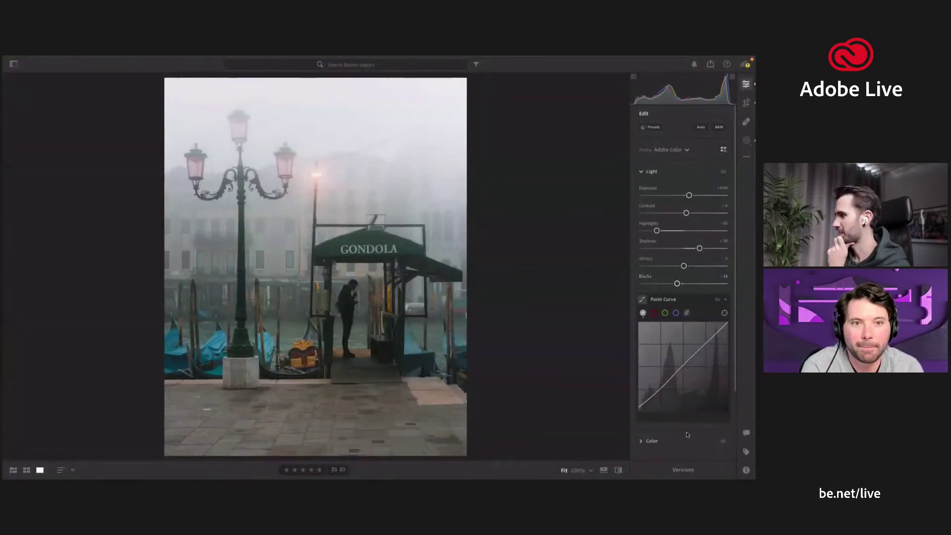
click(745, 158)
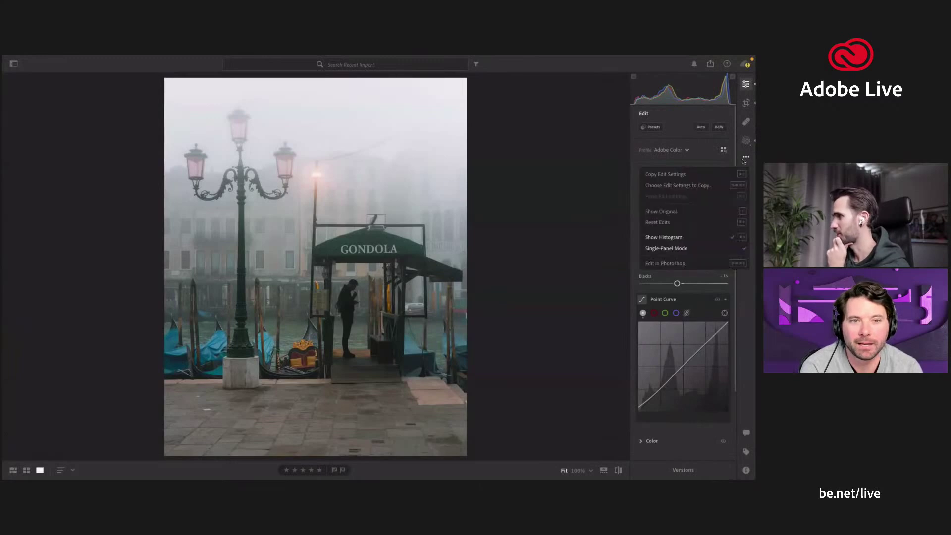
click(702, 222)
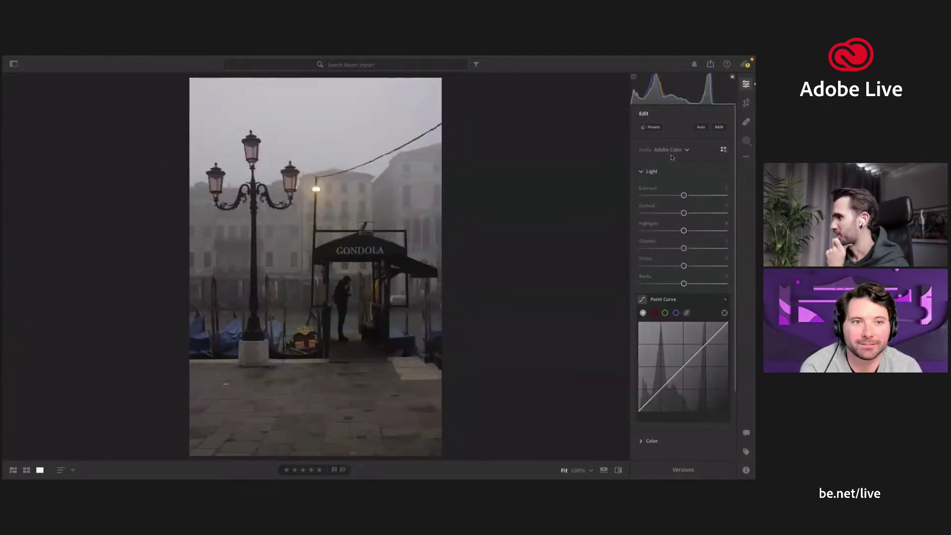
click(667, 171)
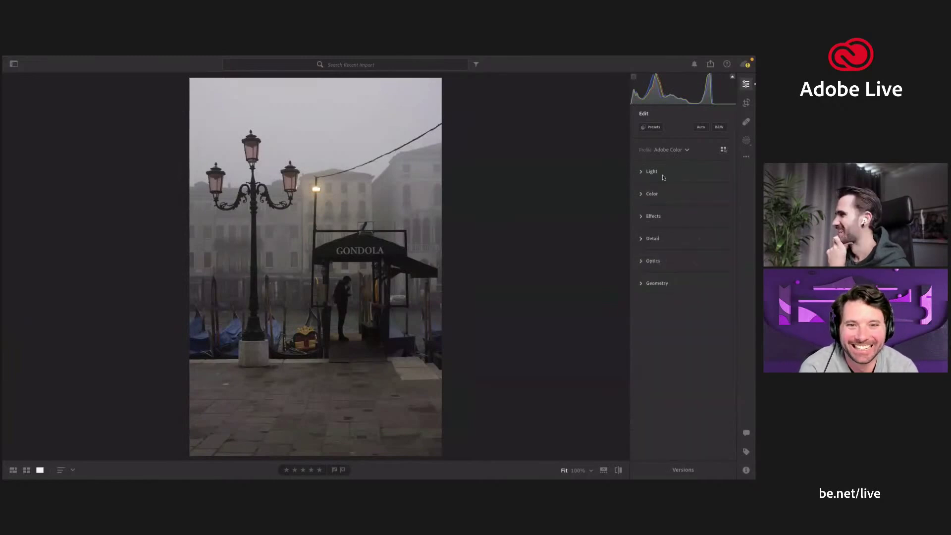
click(663, 176)
click(661, 176)
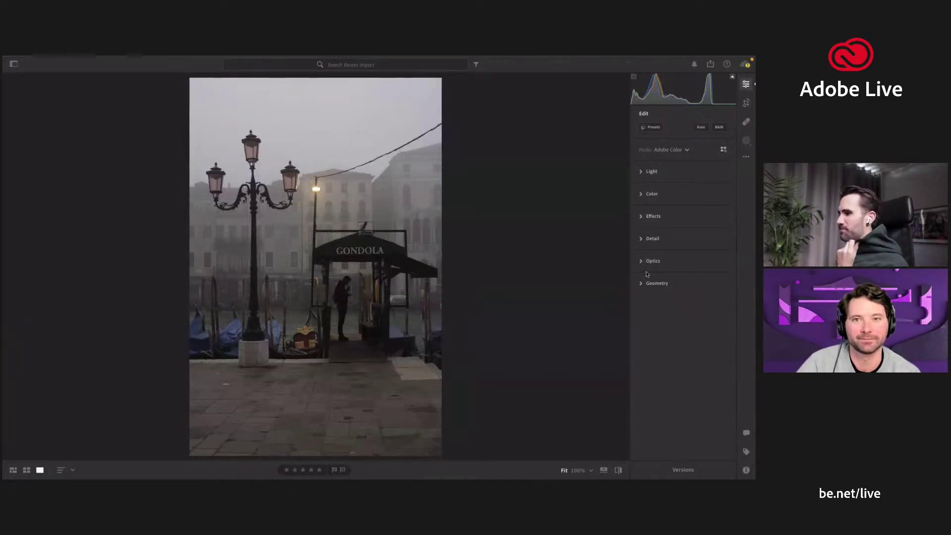
click(645, 172)
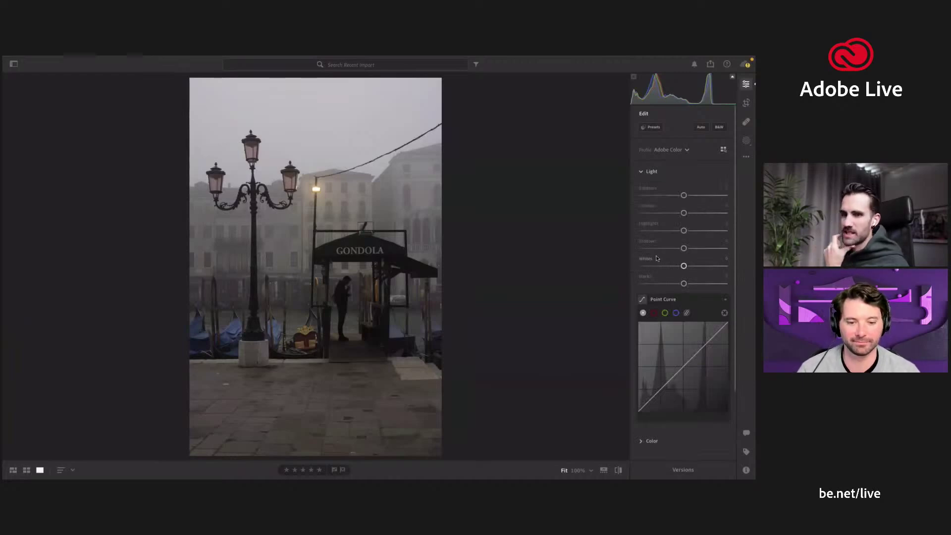
click(650, 173)
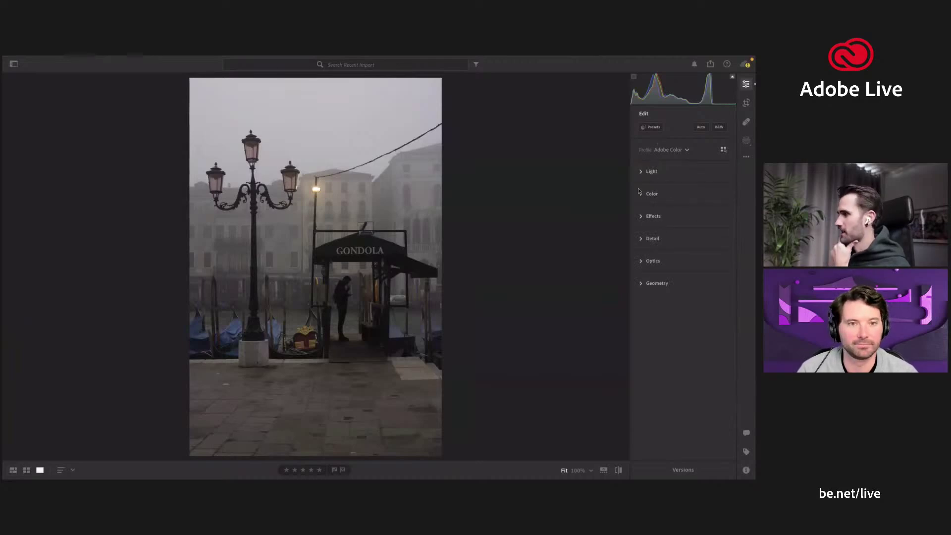
- Apply Auto tone corrections to the gondola photo, then adjust Shadows to +29, Blacks to -33 and Whites to +45
click(642, 172)
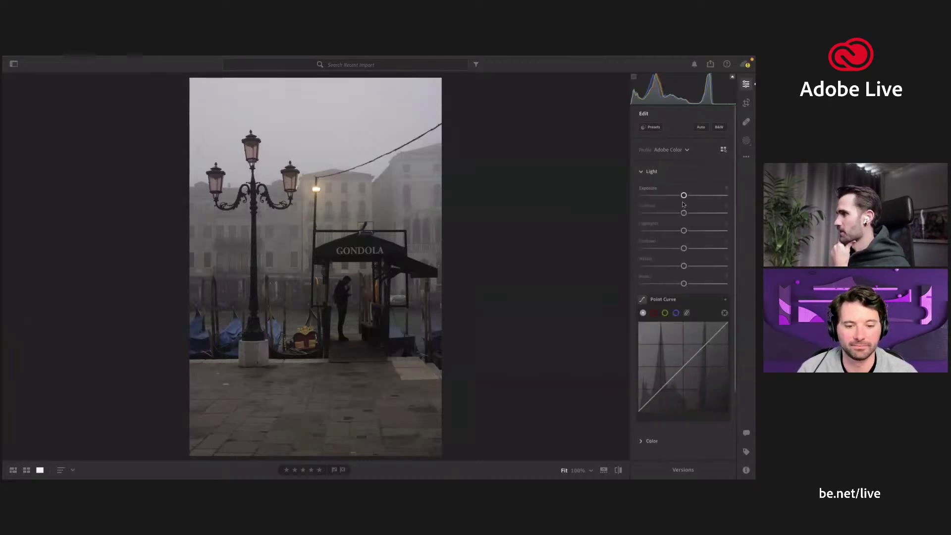
click(701, 128)
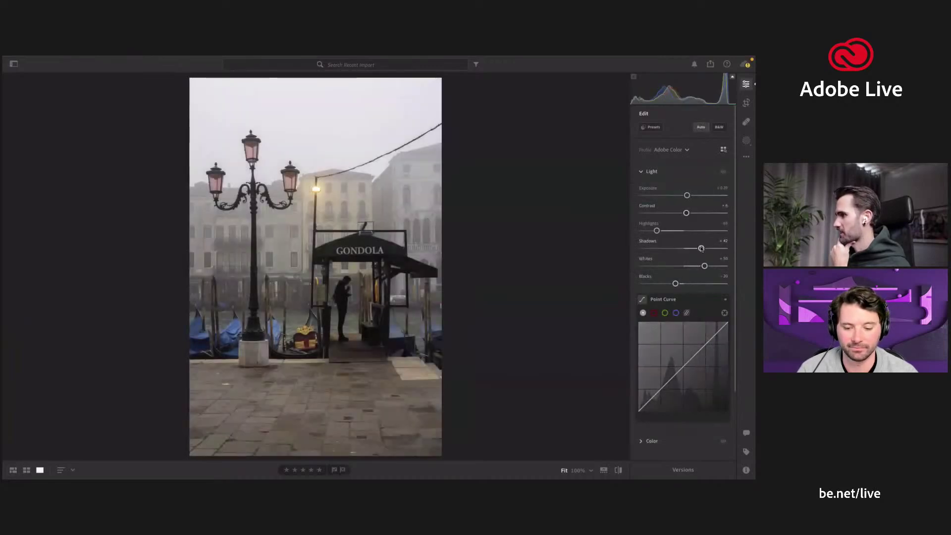
drag(701, 248, 695, 248)
drag(675, 283, 702, 266)
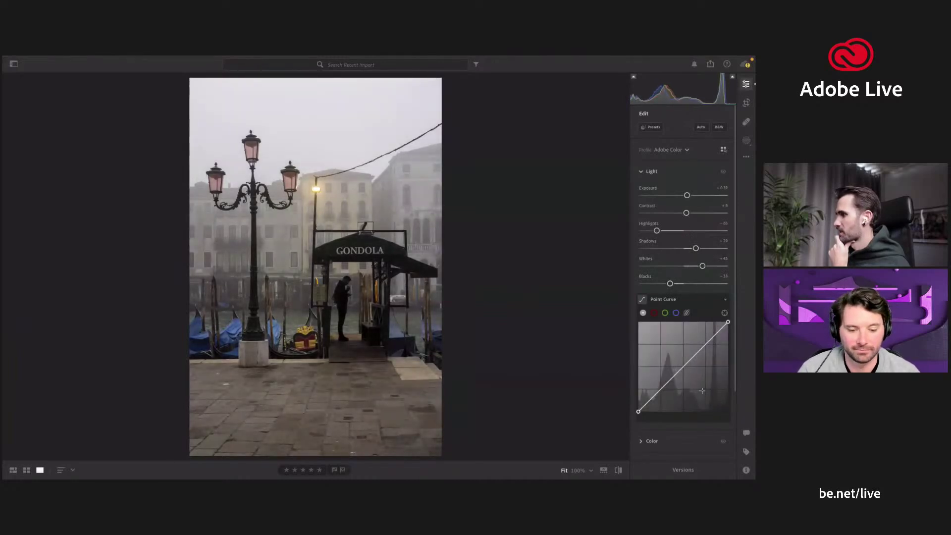
- Shift the Aqua hue to -38 in the Color Mixer
scroll(666, 422, down, 2)
click(666, 421)
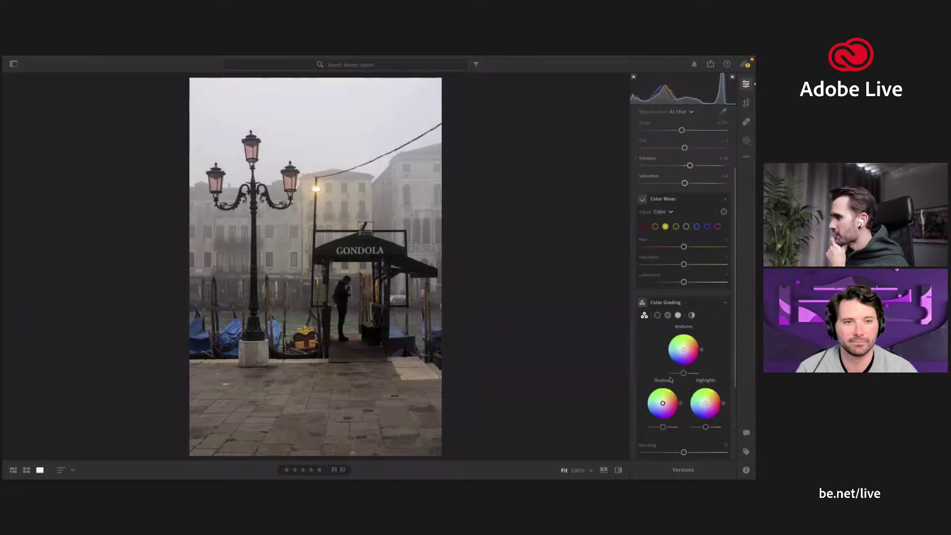
click(686, 226)
drag(684, 247, 669, 248)
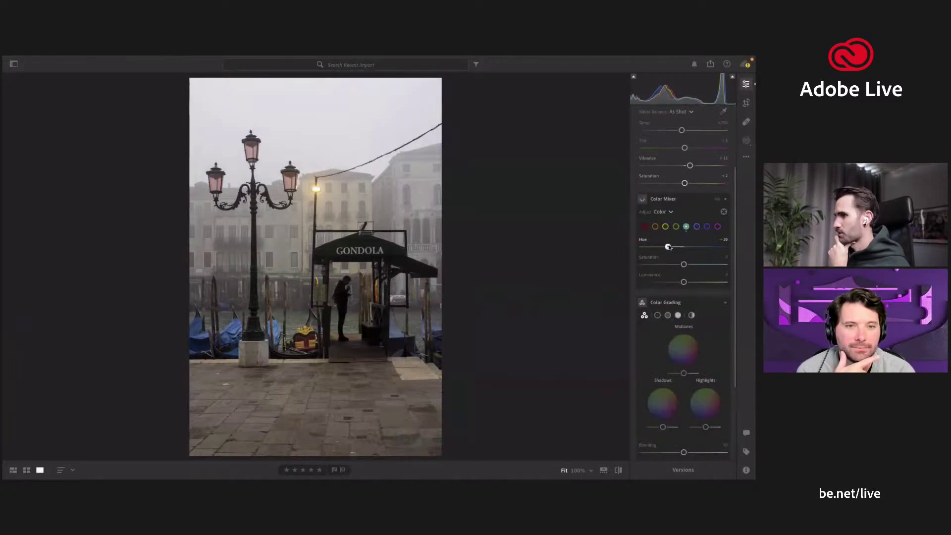
scroll(686, 199, up, 1)
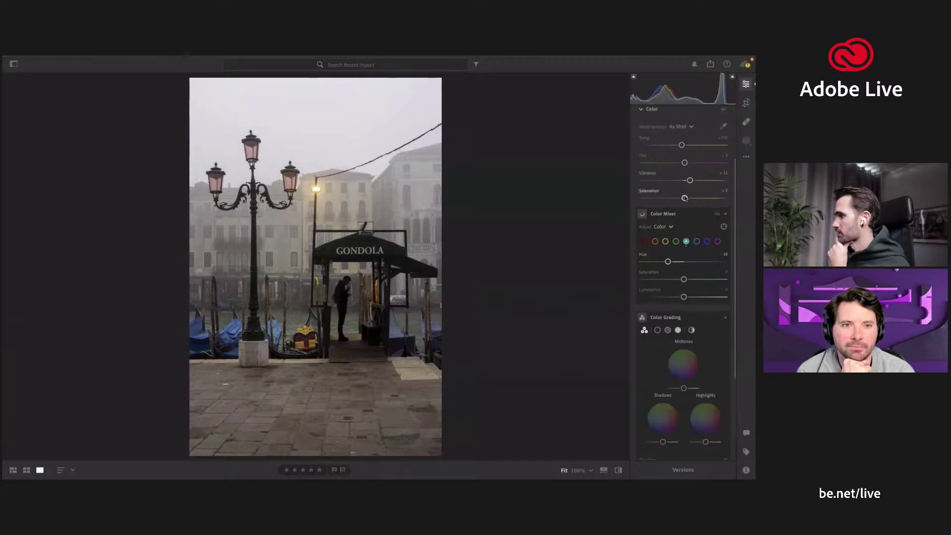
scroll(685, 198, up, 1)
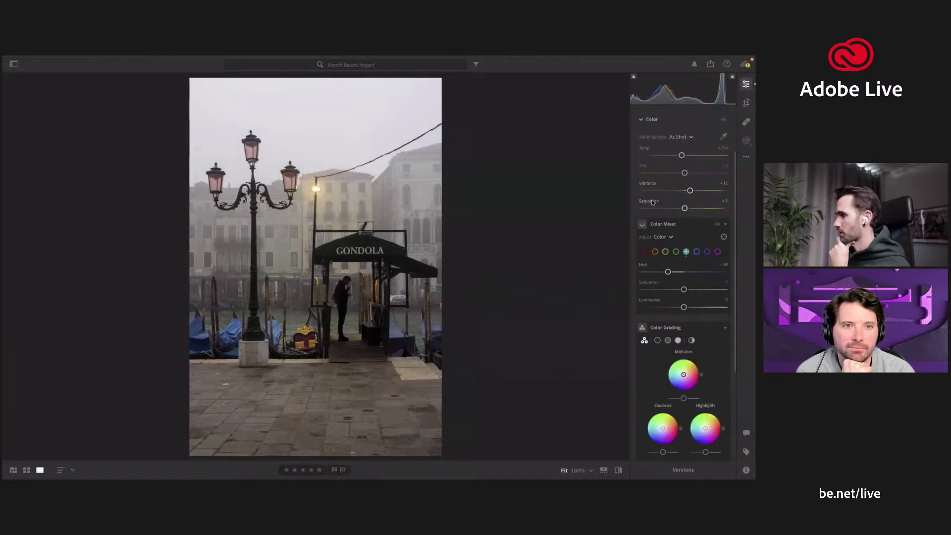
click(641, 120)
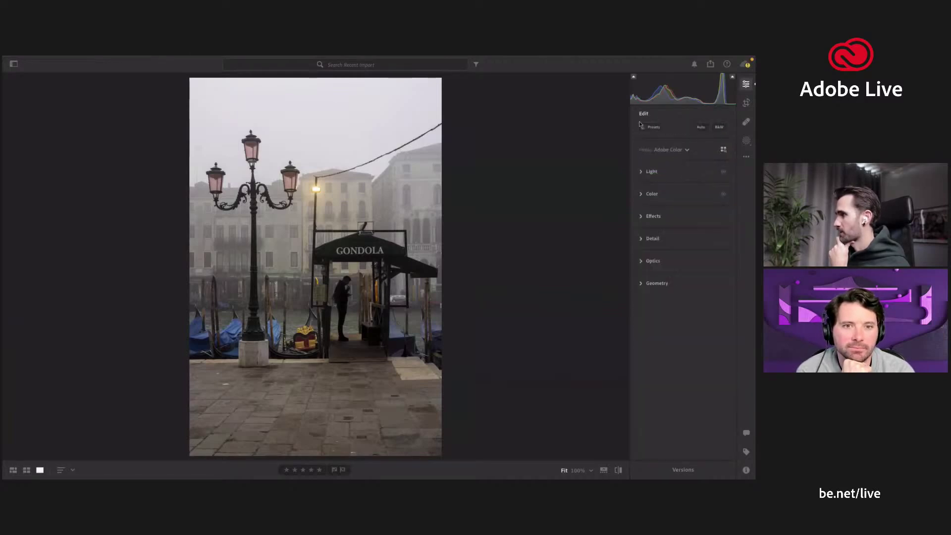
click(651, 194)
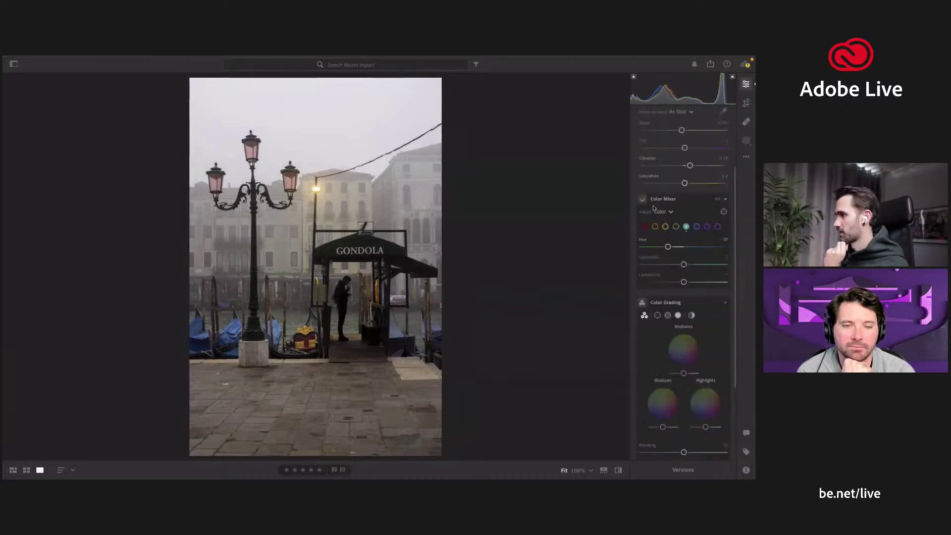
scroll(663, 183, up, 1)
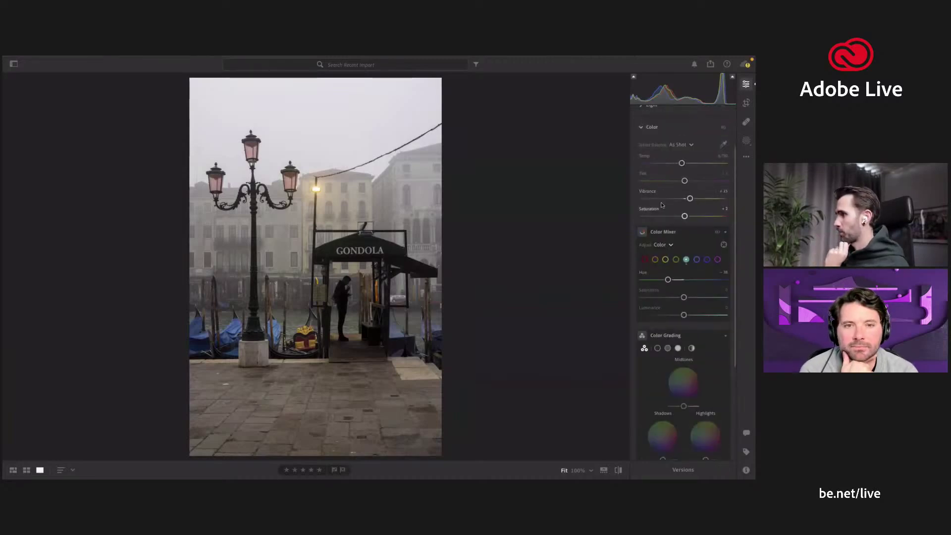
scroll(665, 184, down, 1)
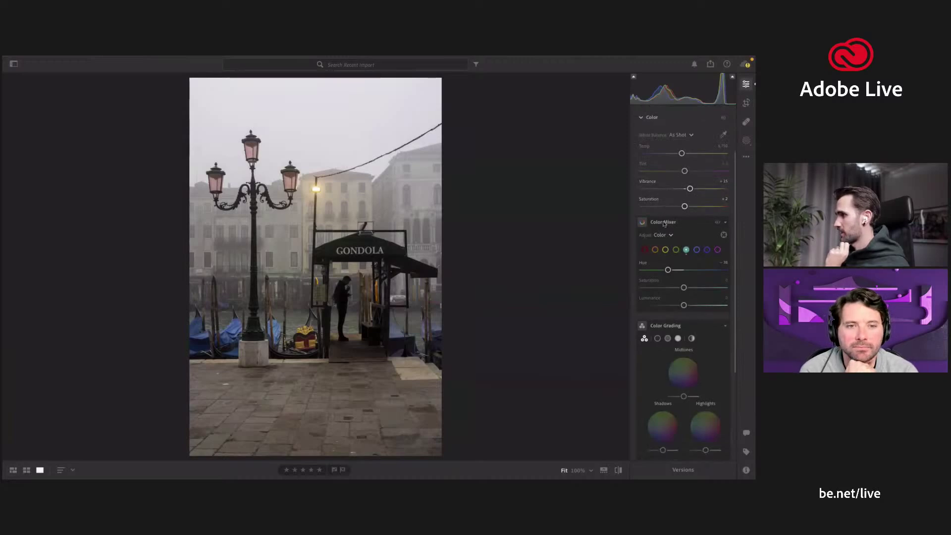
scroll(667, 248, down, 3)
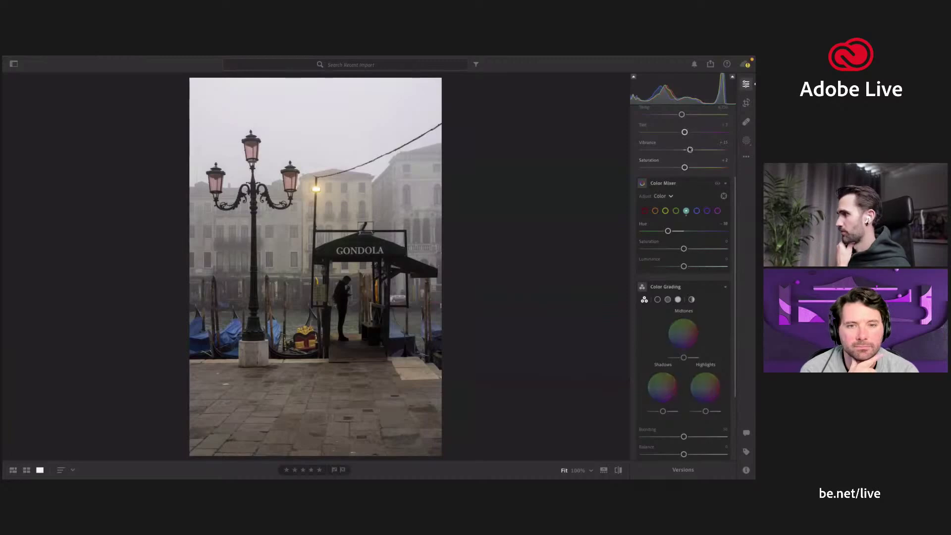
- Raise the gondola photo's Vibrance to +45 and tint its shadows slightly teal in Color Grading
drag(691, 149, 702, 151)
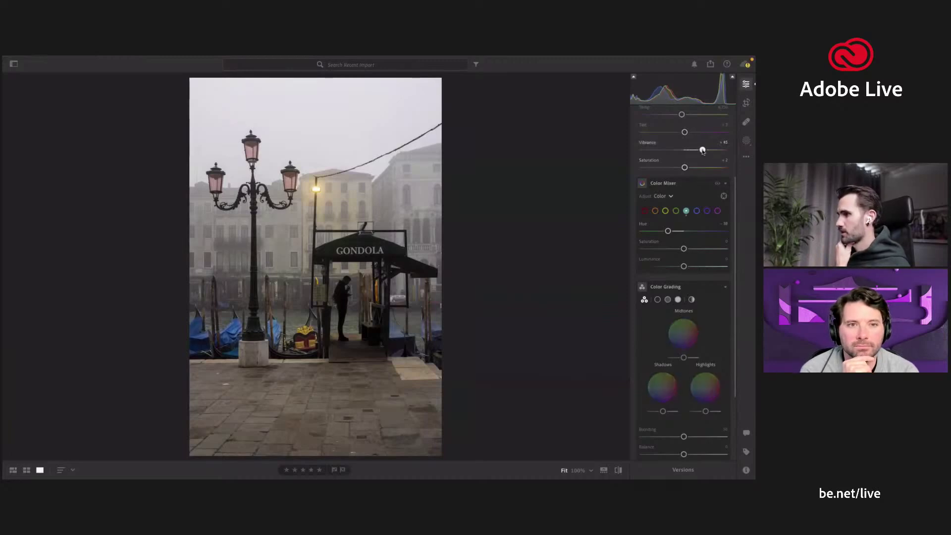
scroll(674, 317, down, 1)
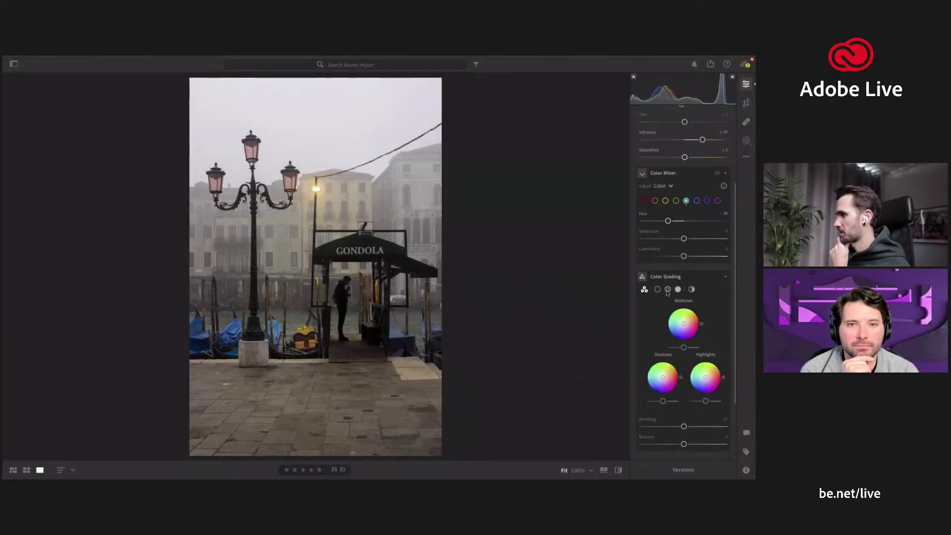
click(657, 290)
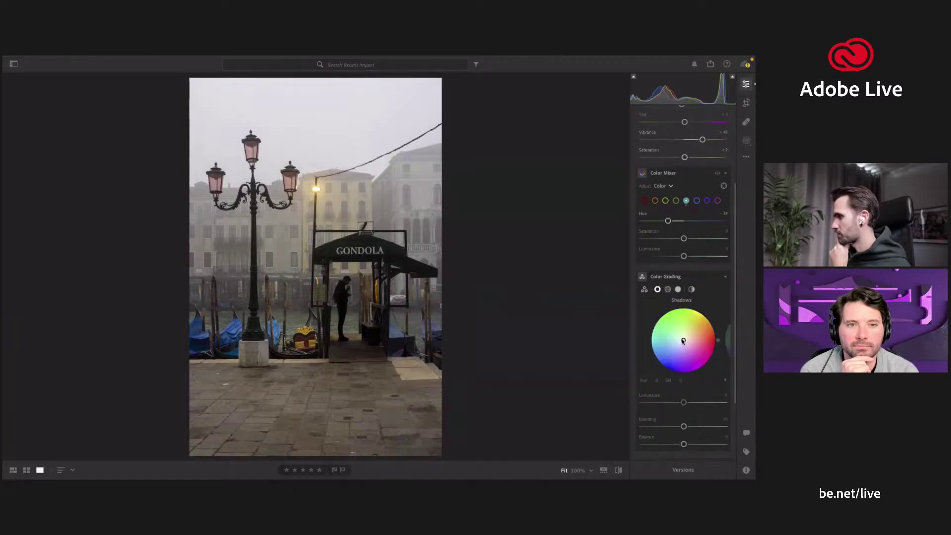
drag(679, 341, 678, 342)
- Tint the highlights red in Color Grading with Hue 359 and Saturation 21
click(668, 289)
click(677, 290)
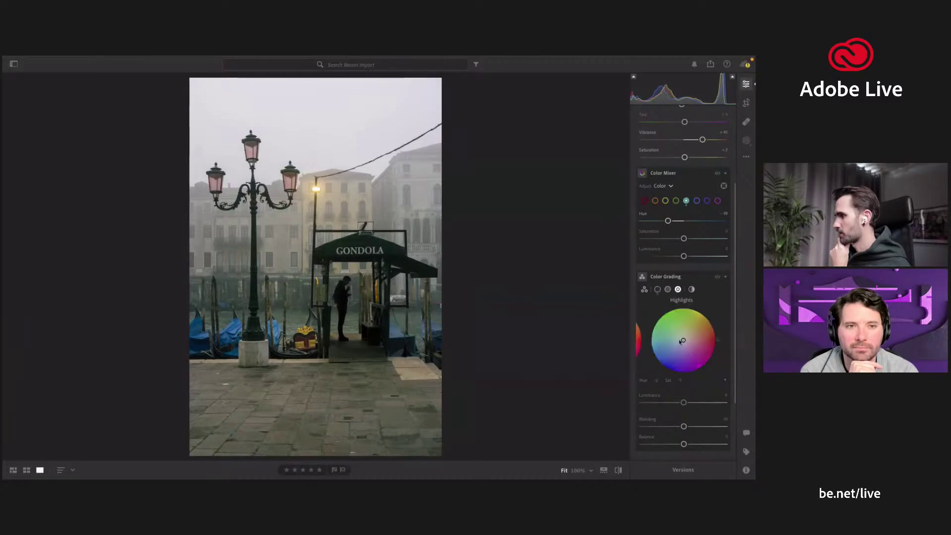
drag(684, 344, 691, 341)
scroll(708, 257, down, 1)
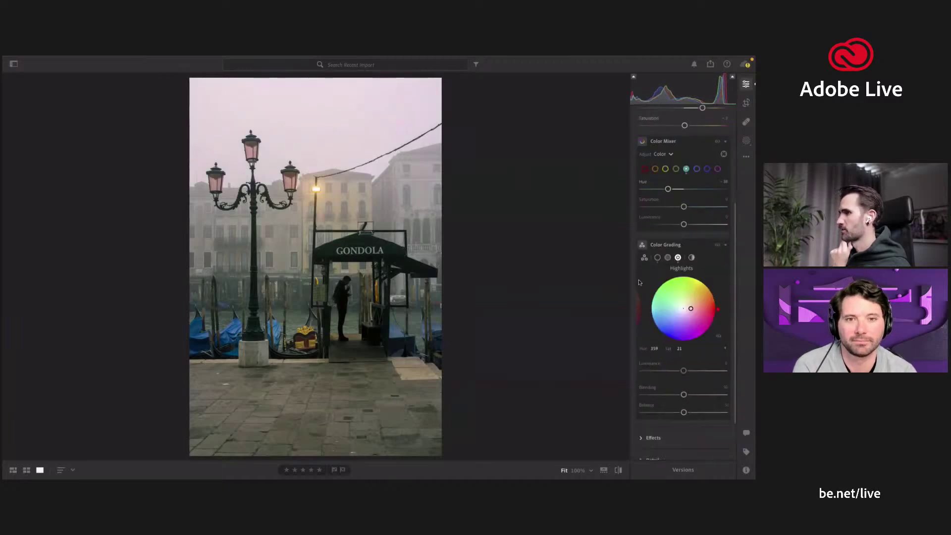
- Add a wide diagonal linear gradient mask fading from the upper-right sky down across the gondola canopy
click(745, 143)
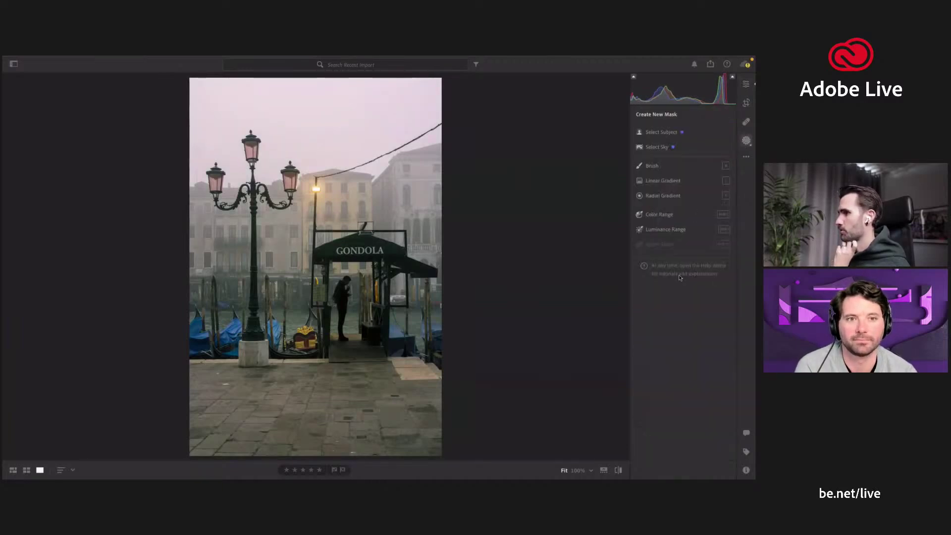
click(662, 181)
drag(448, 95, 404, 227)
drag(425, 169, 425, 310)
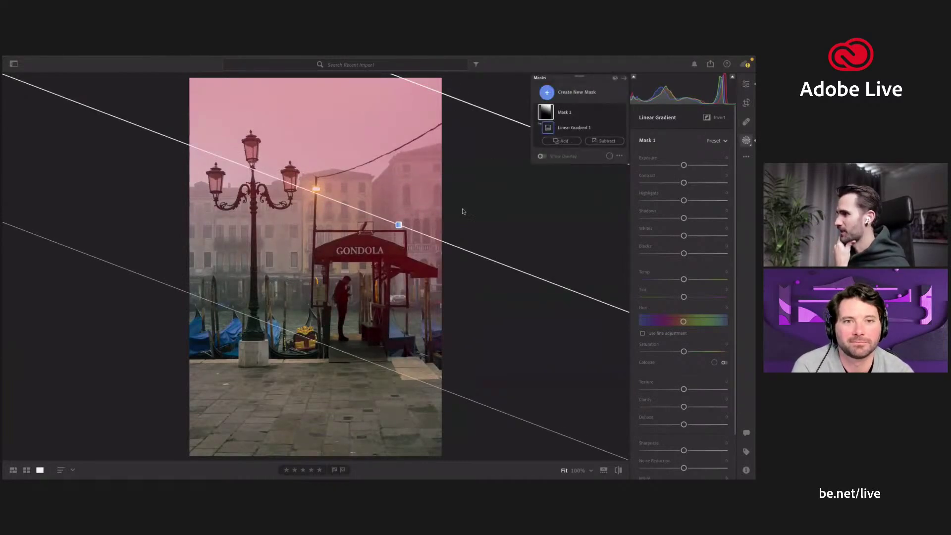
- Reselect the linear gradient mask and move it slightly up and to the right over the sky
click(747, 141)
click(746, 141)
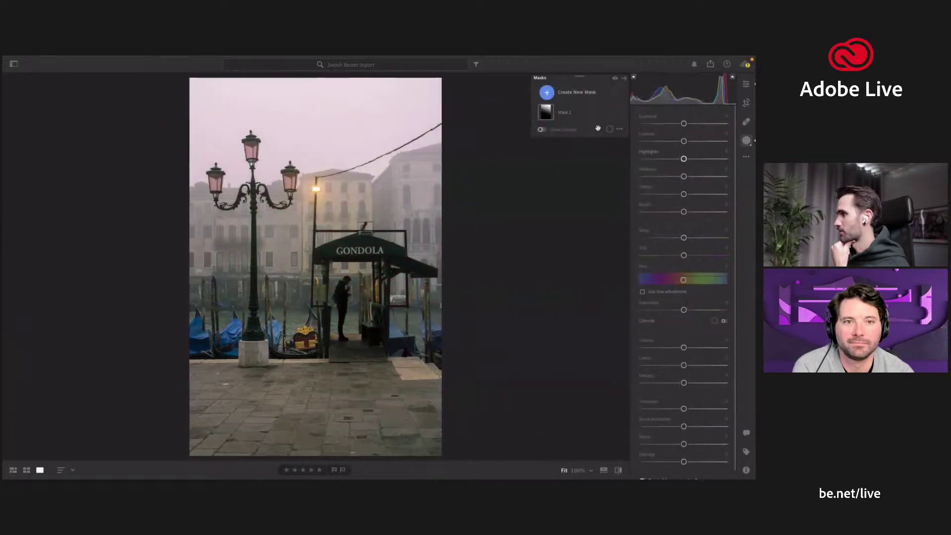
click(545, 112)
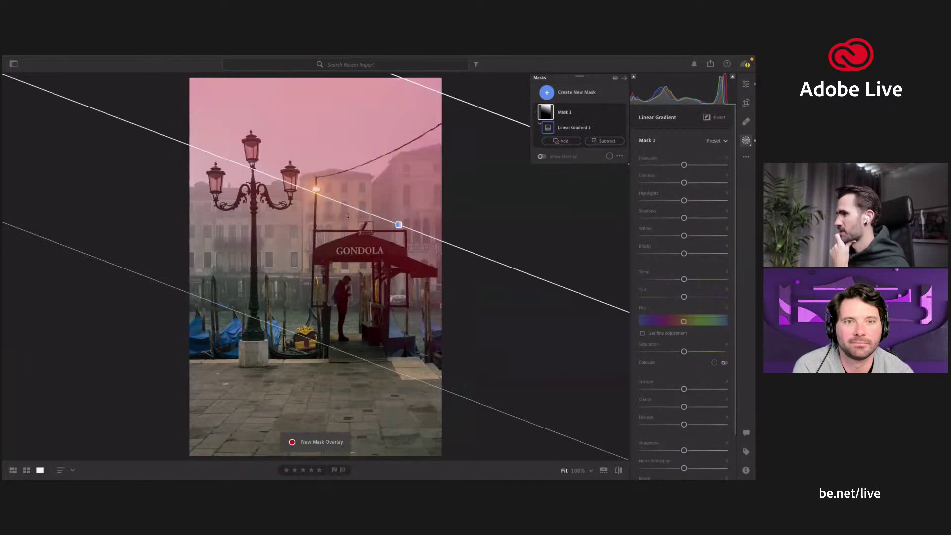
mouse_move(399, 225)
mouse_down()
mouse_move(399, 198)
mouse_move(401, 212)
mouse_up()
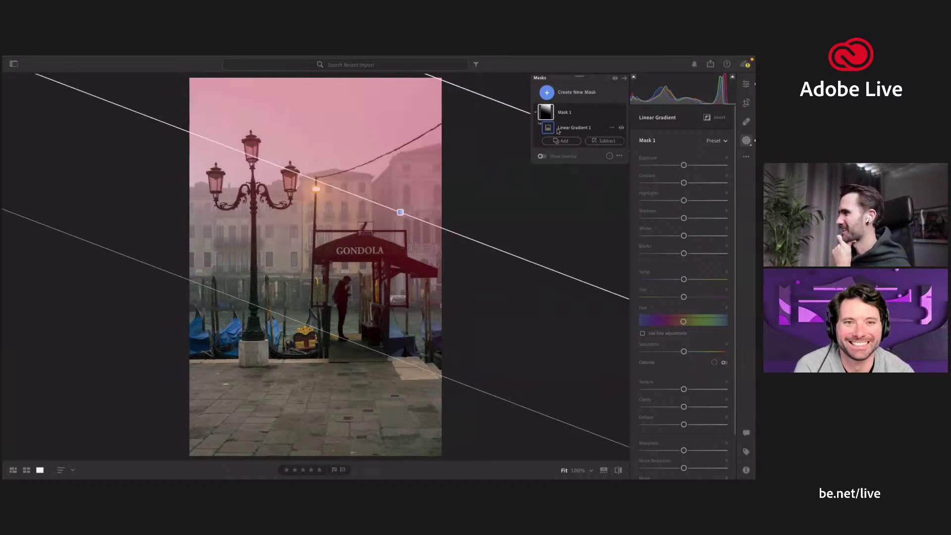
mouse_move(407, 211)
mouse_down()
mouse_move(413, 221)
mouse_move(414, 206)
mouse_move(414, 219)
mouse_move(408, 212)
mouse_up()
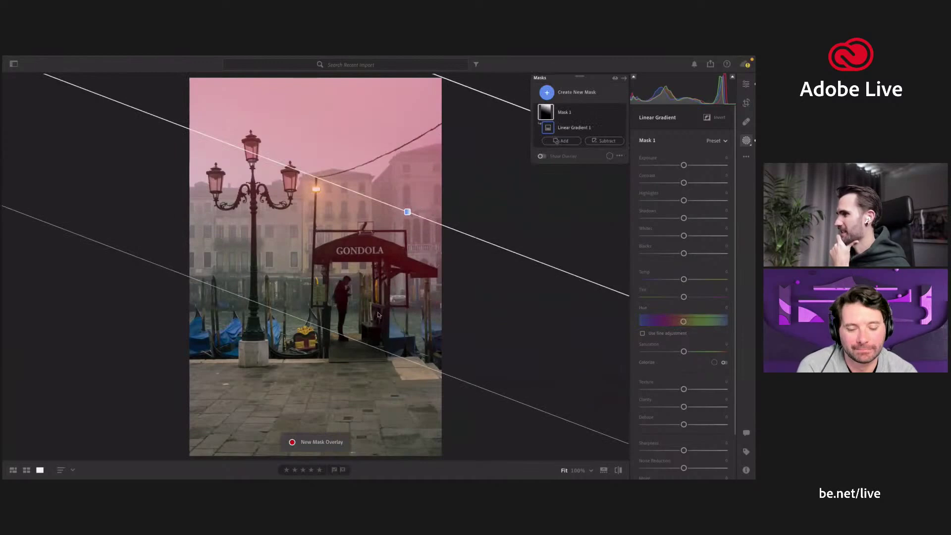
drag(361, 342, 411, 195)
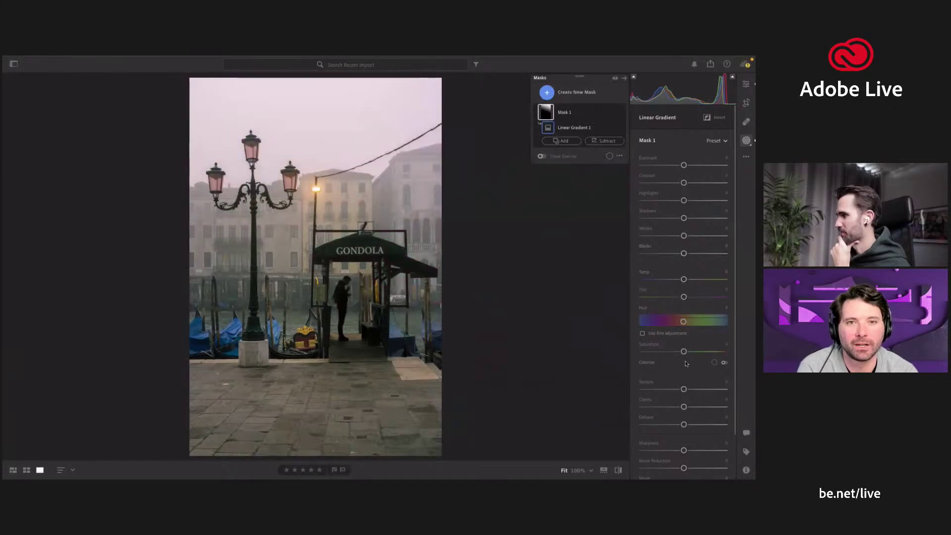
- Thicken the fog in the gradient mask with Dehaze -100, strongly reduced Clarity and Texture, and a raised Exposure
scroll(685, 366, down, 1)
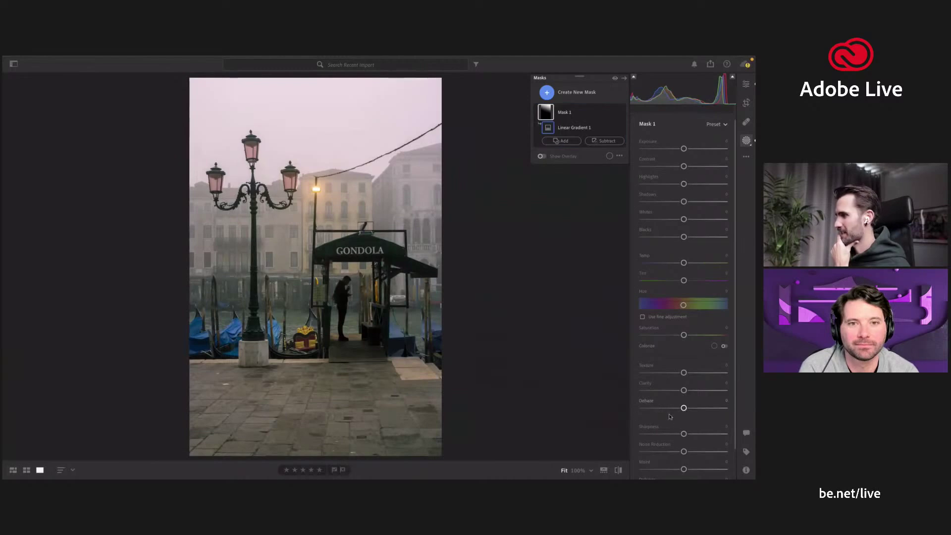
drag(682, 408, 630, 417)
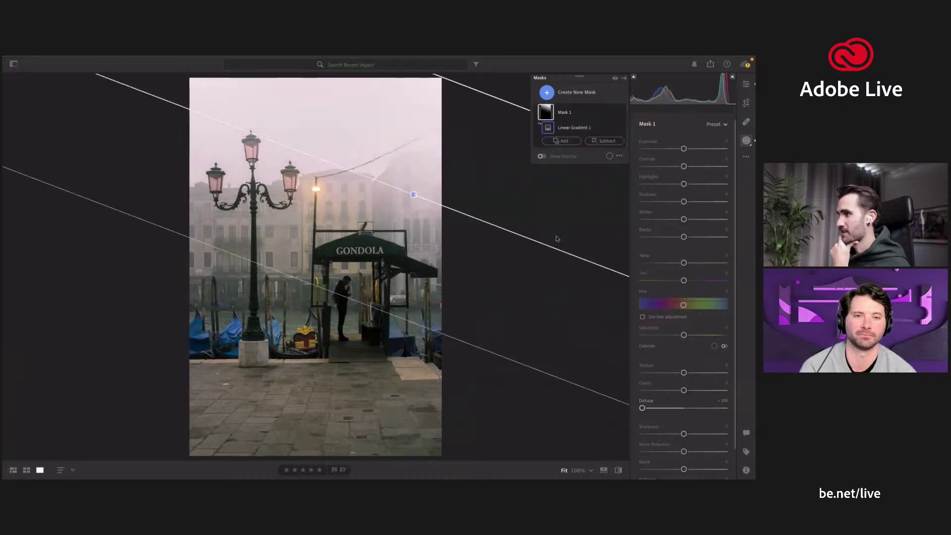
drag(684, 391, 655, 372)
drag(684, 164, 699, 167)
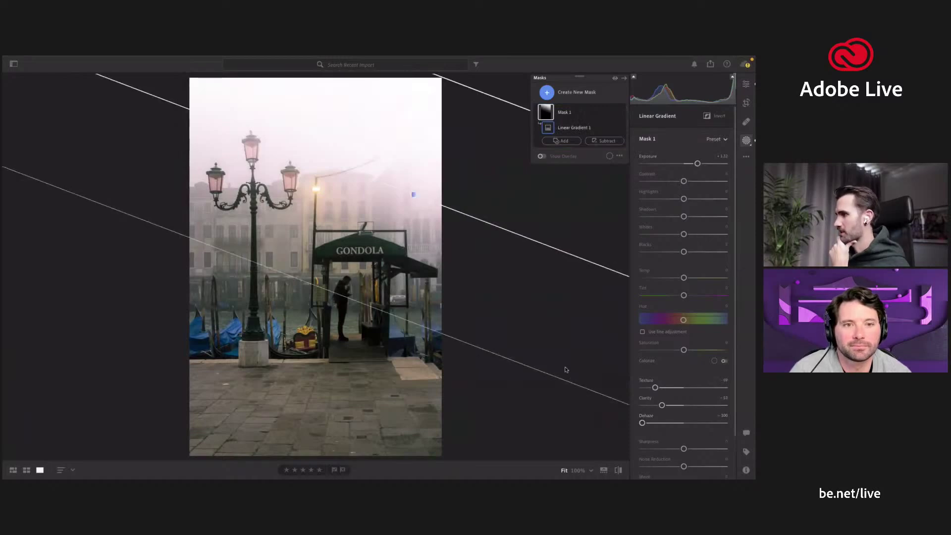
- Create a new brush mask and paint a single dab over the small glowing lamp beside the canopy
click(553, 97)
click(560, 145)
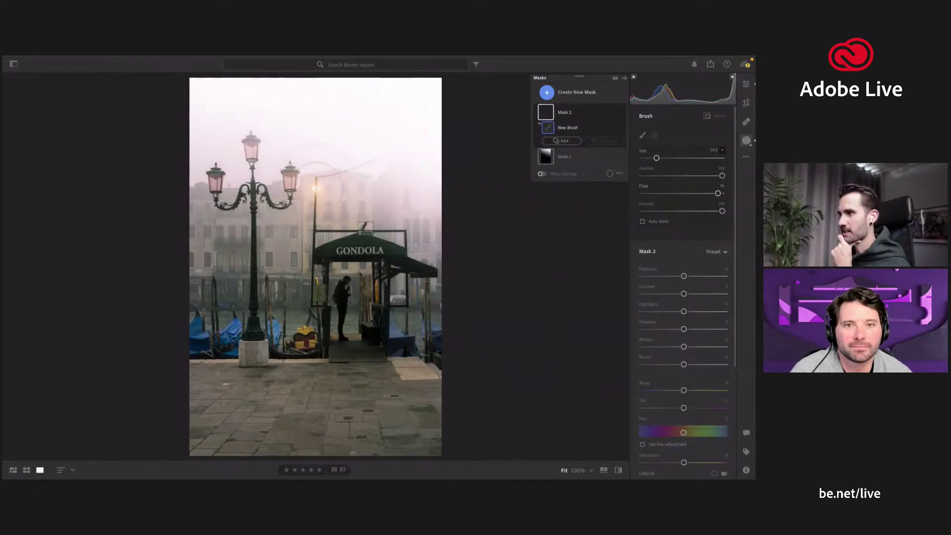
click(316, 189)
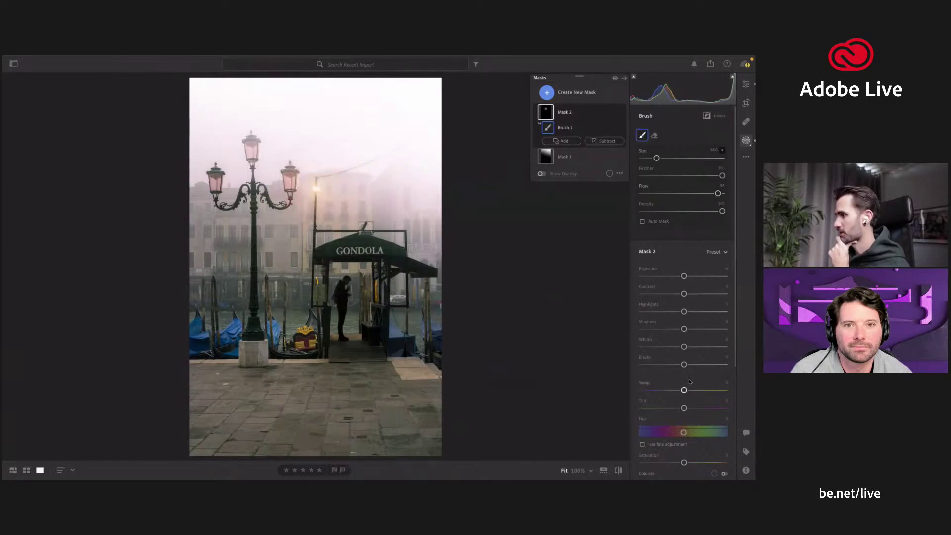
- Give the lamp's brush mask a warm glow with Temp +40 and Dehaze -51, then leave masking
drag(684, 391, 700, 391)
scroll(686, 392, down, 3)
scroll(683, 421, down, 1)
drag(682, 456, 663, 456)
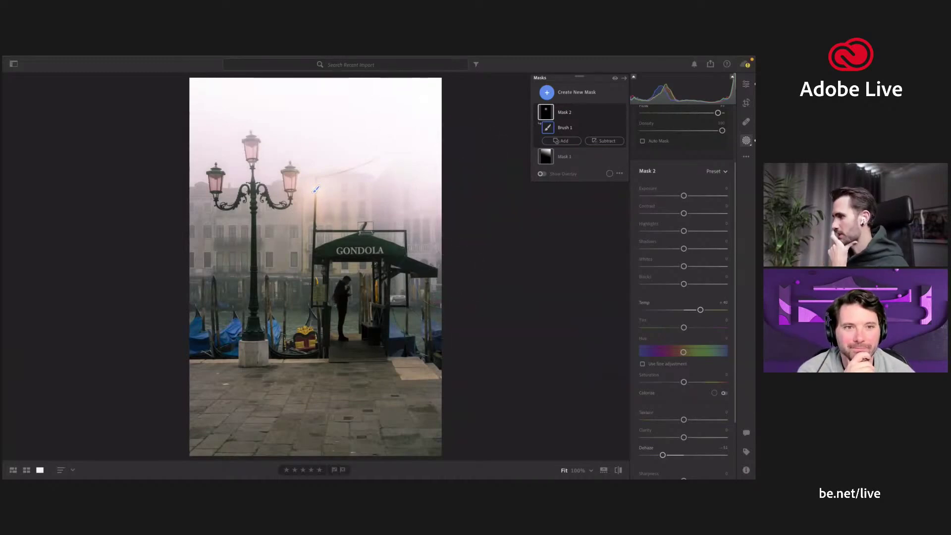
key(e)
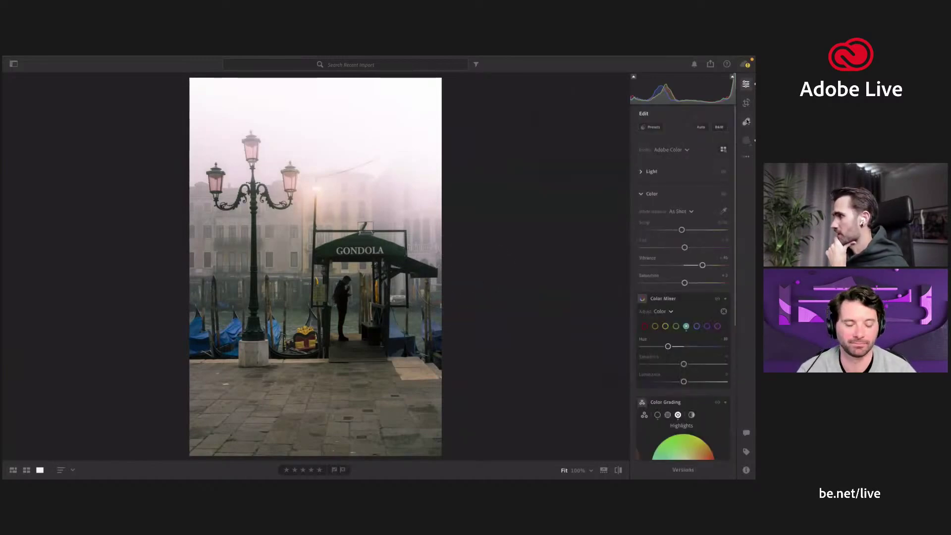
- Inspect the man under the canopy at 100%, compare the photo with its original, and review the colour edits
click(747, 140)
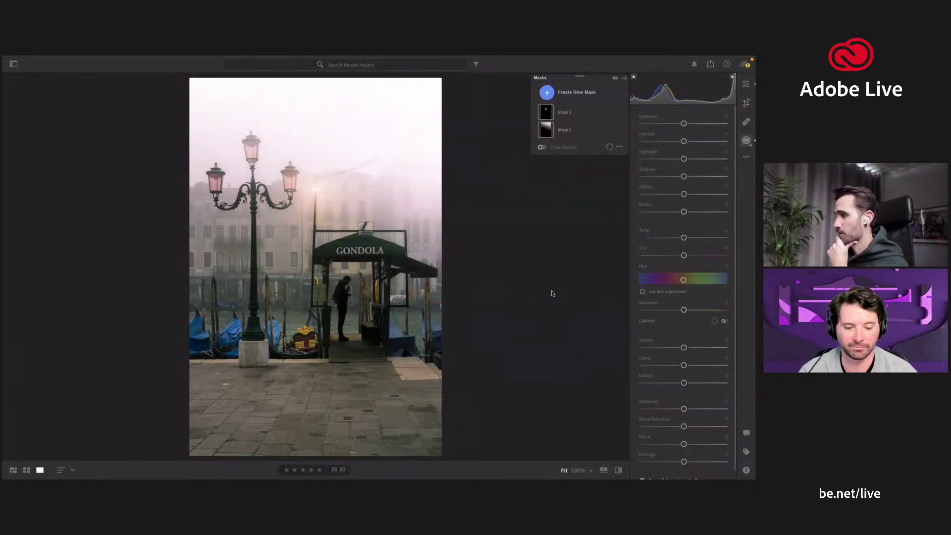
click(386, 288)
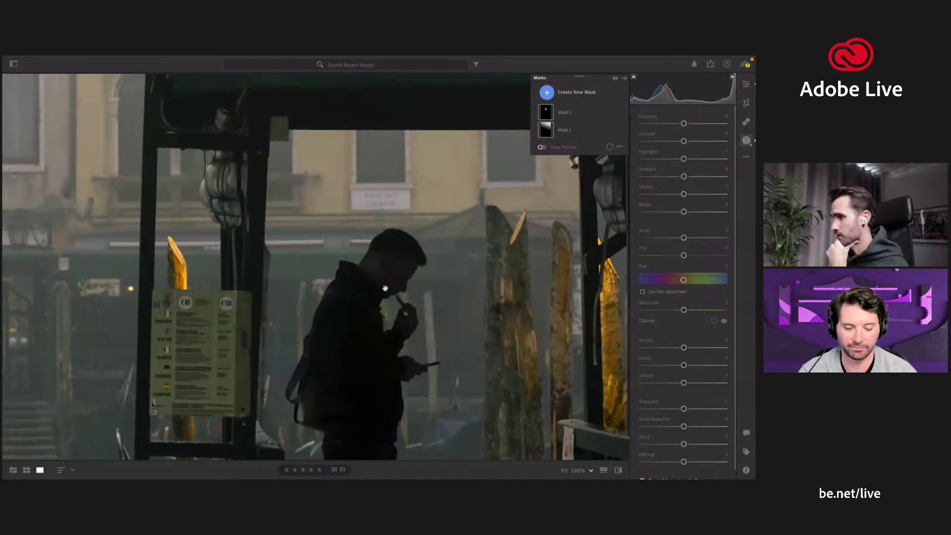
click(377, 280)
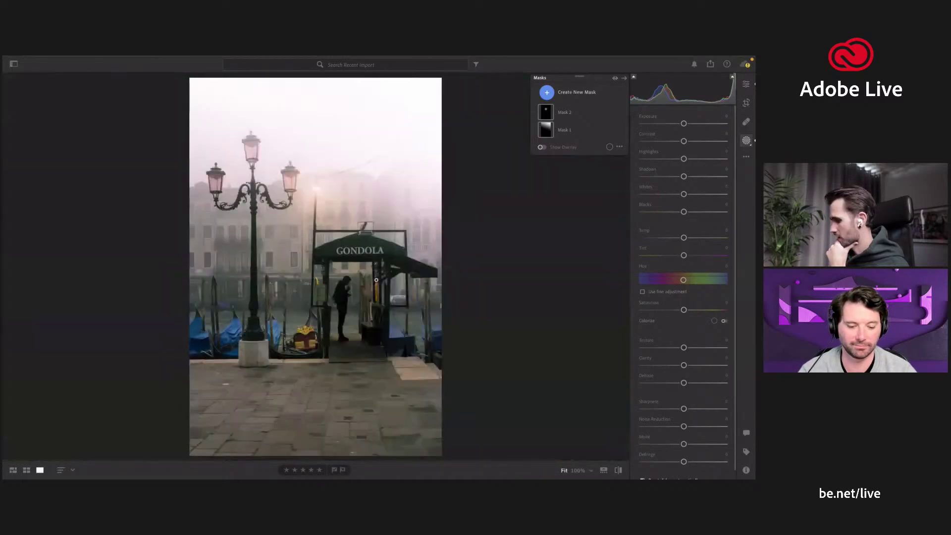
key(backslash)
key(backslash)
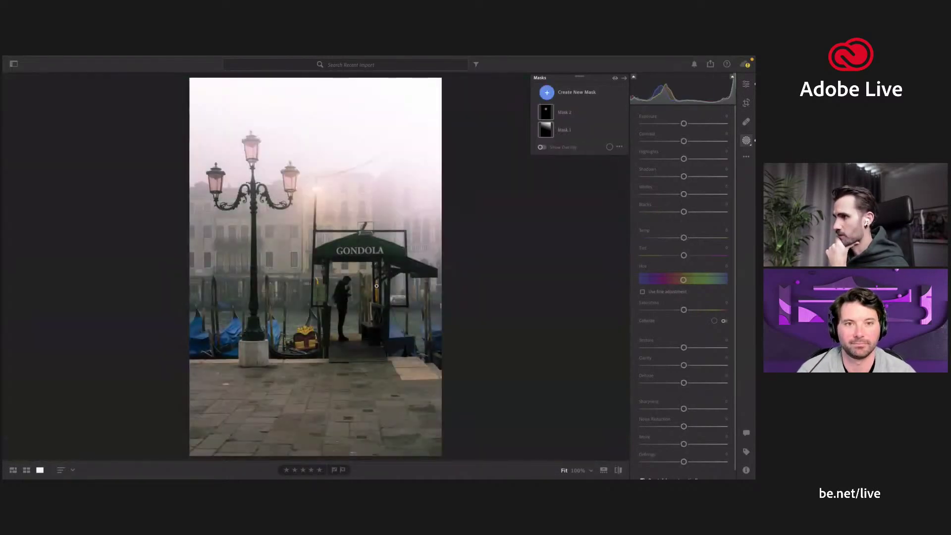
scroll(679, 223, down, 1)
scroll(678, 204, up, 1)
key(e)
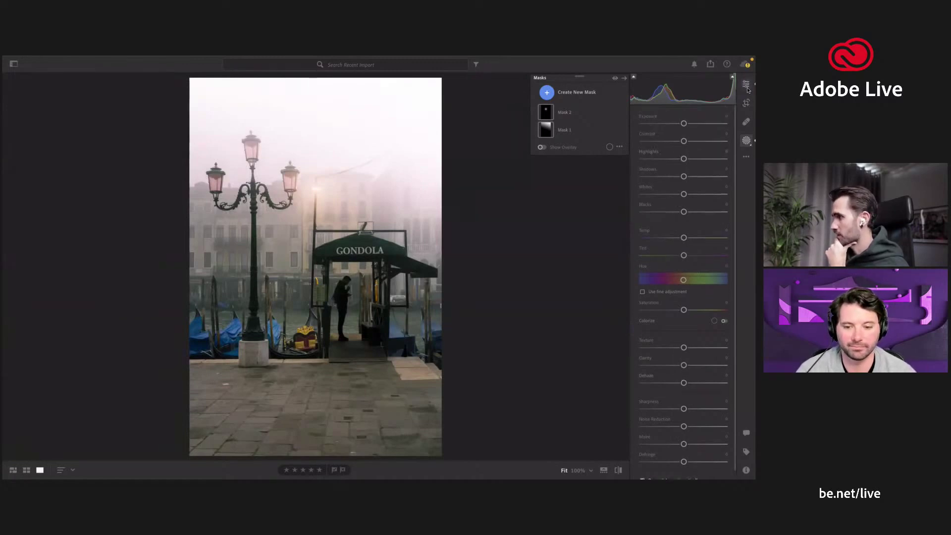
scroll(689, 286, down, 5)
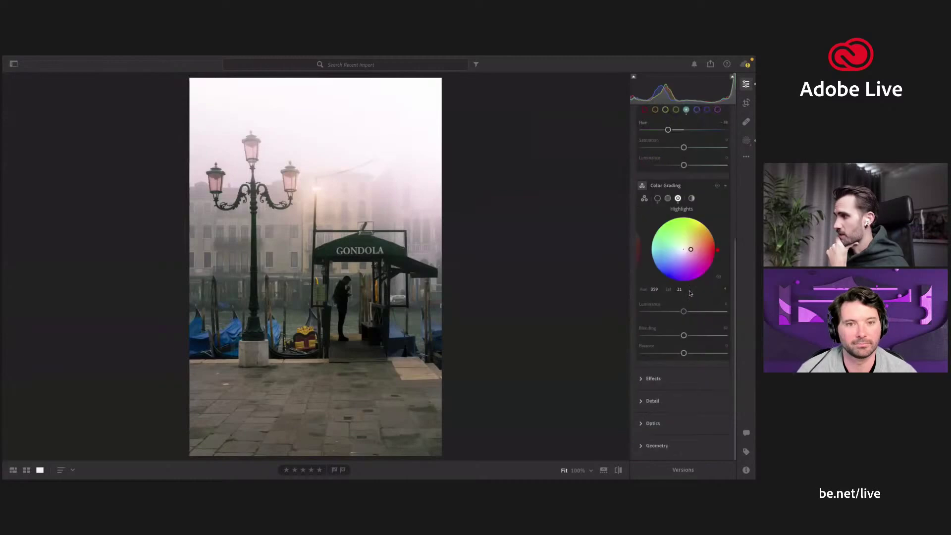
scroll(689, 293, up, 5)
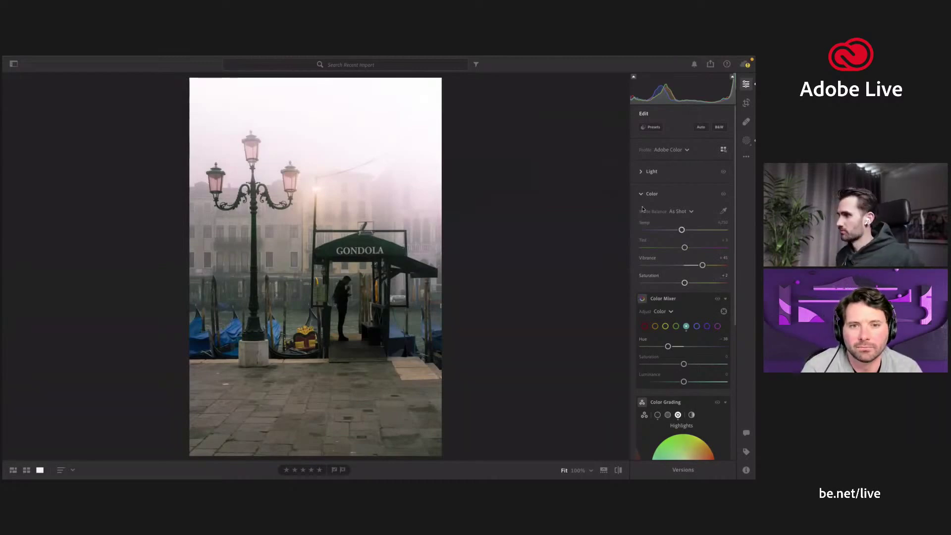
- Switch to Lightroom Classic and compare the mountain cave photo and the window-light portrait with their unedited versions
mouse_move(519, 473)
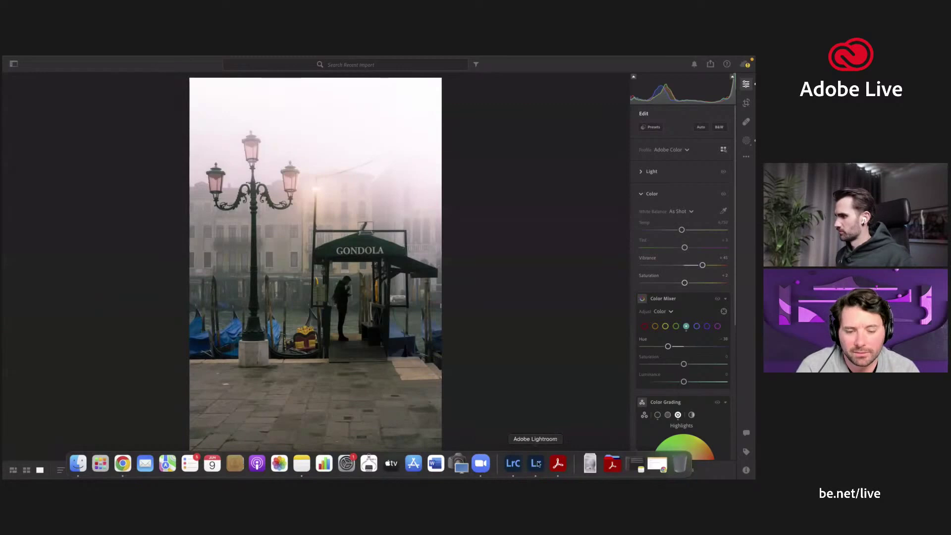
click(525, 466)
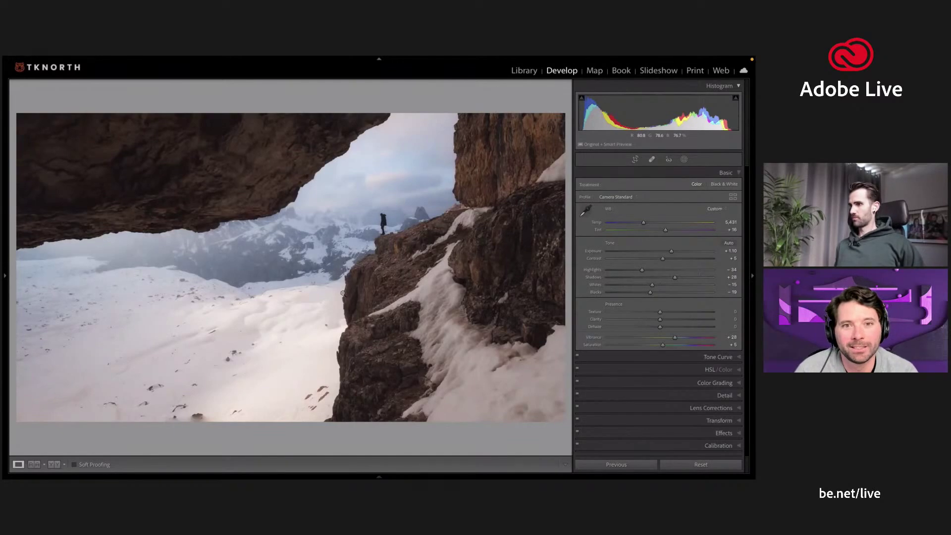
key(backslash)
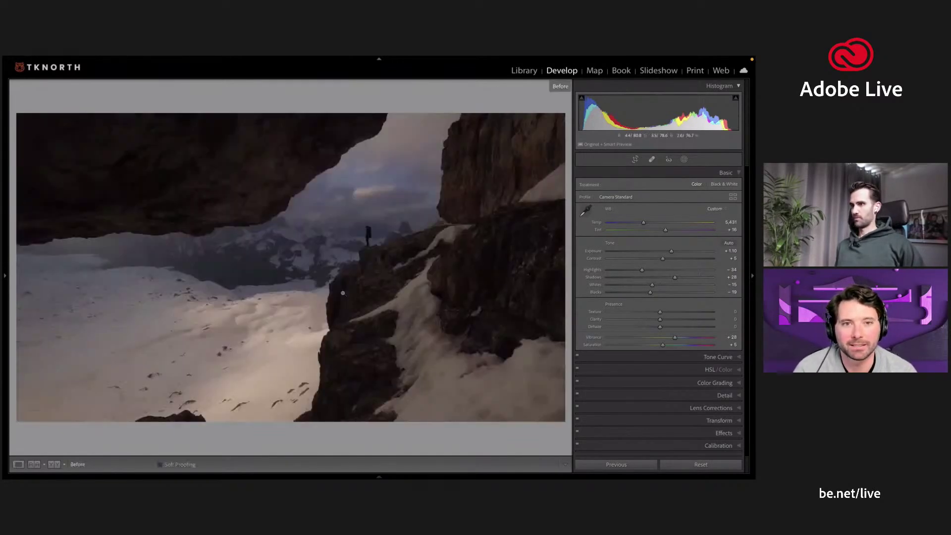
key(backslash)
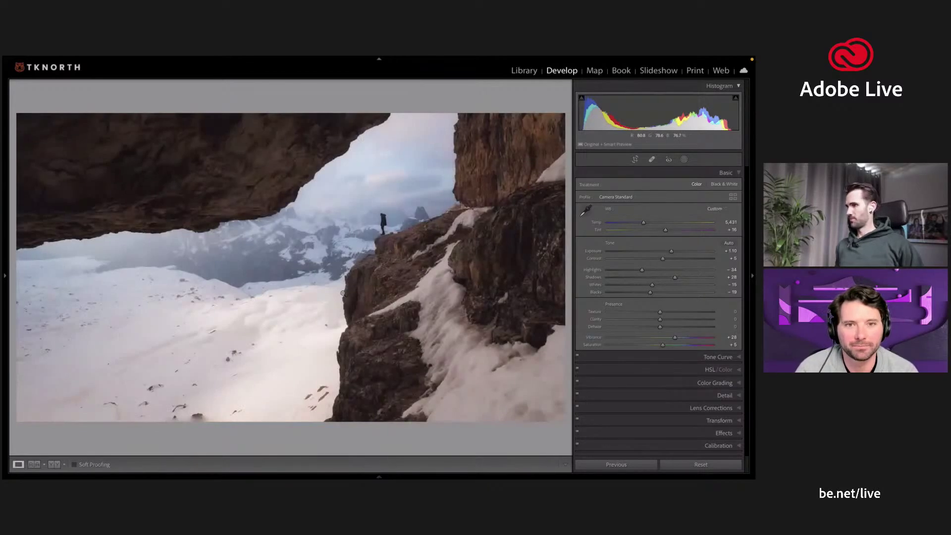
key(Right)
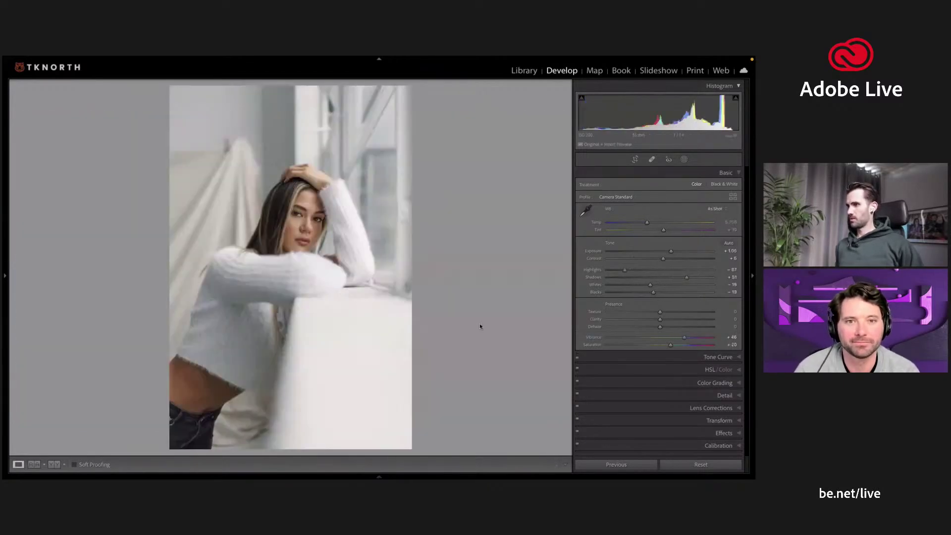
key(backslash)
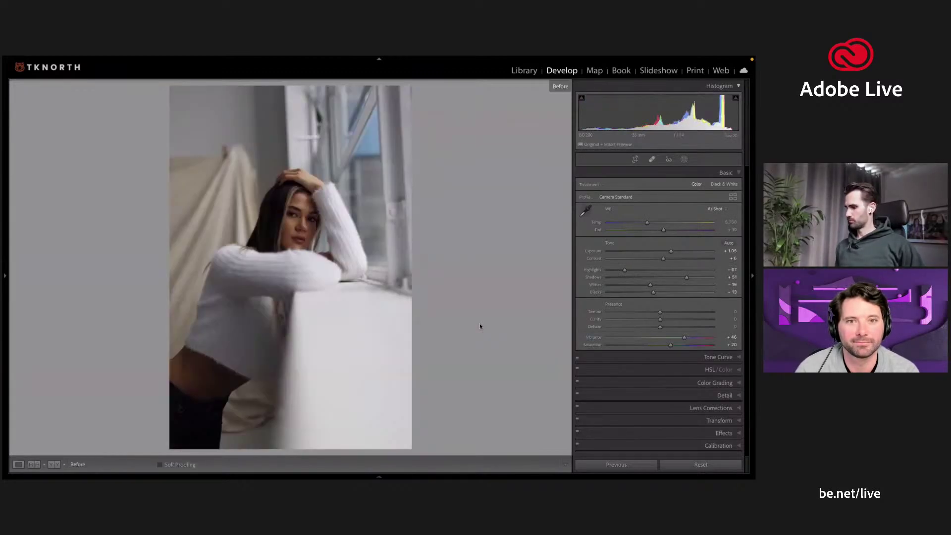
key(backslash)
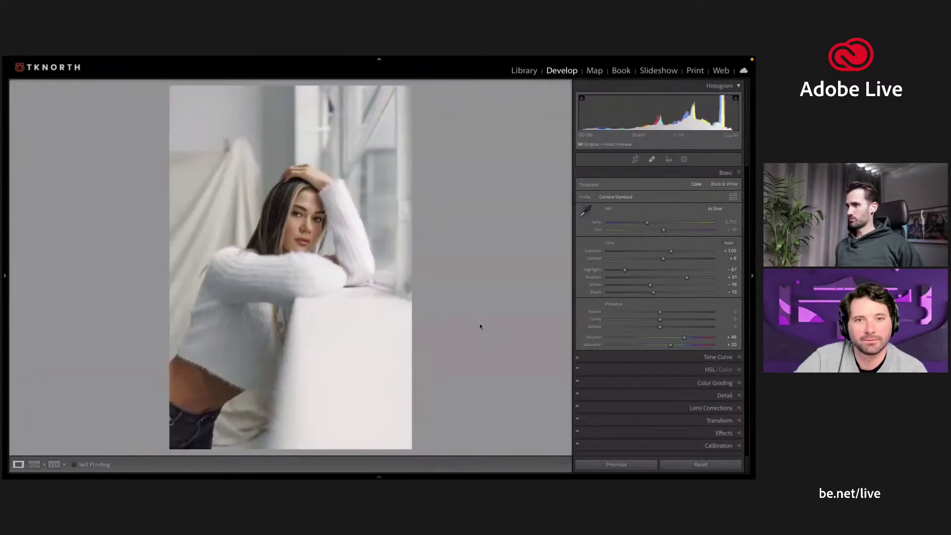
- Switch back to Adobe Lightroom and compare the gondola photo before and after editing
mouse_move(495, 468)
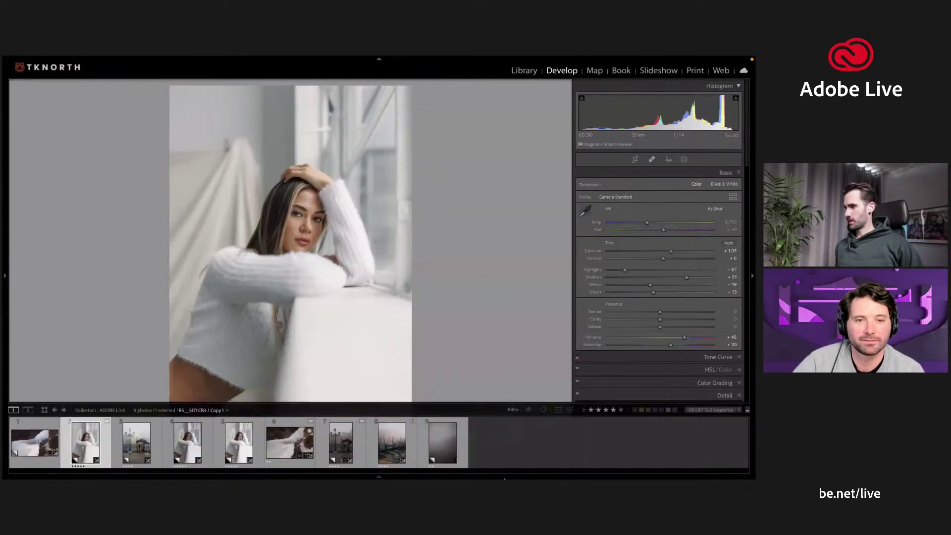
click(518, 464)
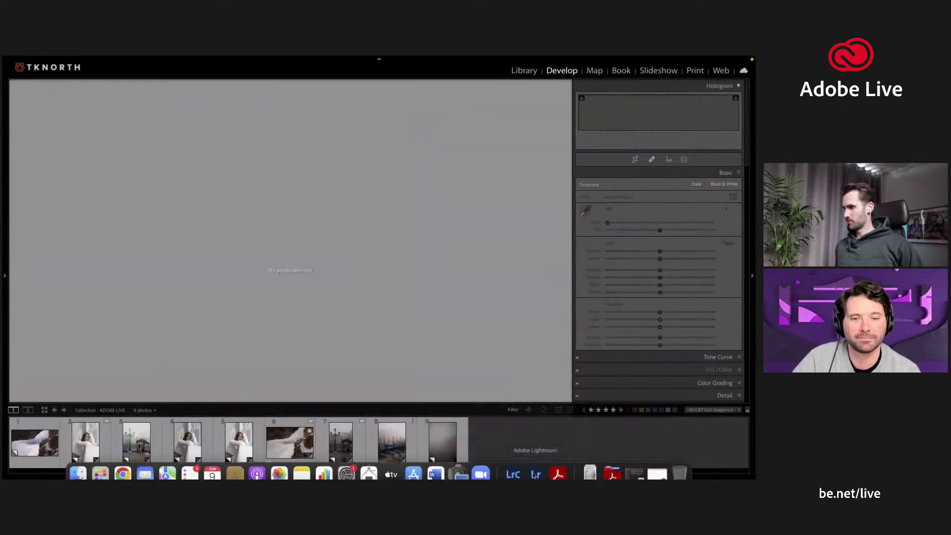
click(536, 463)
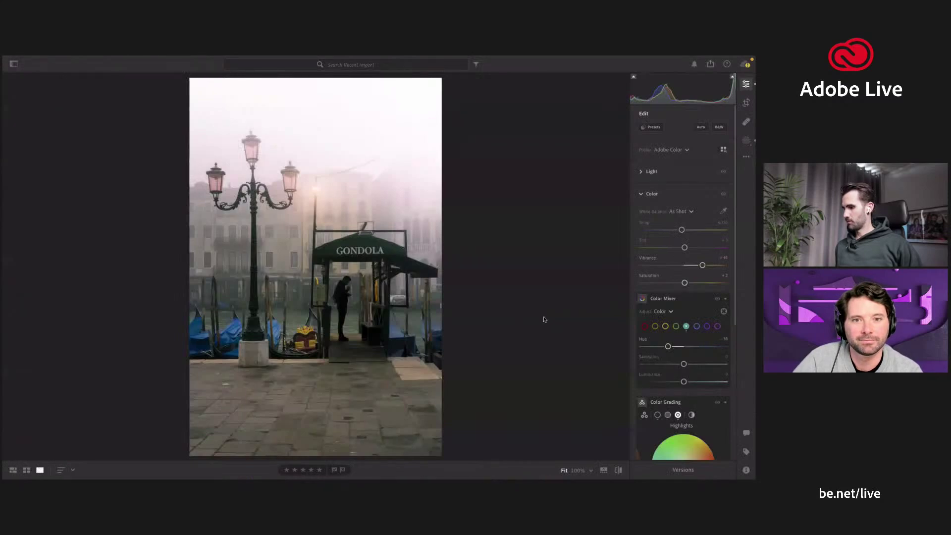
key(backslash)
key(backslash)
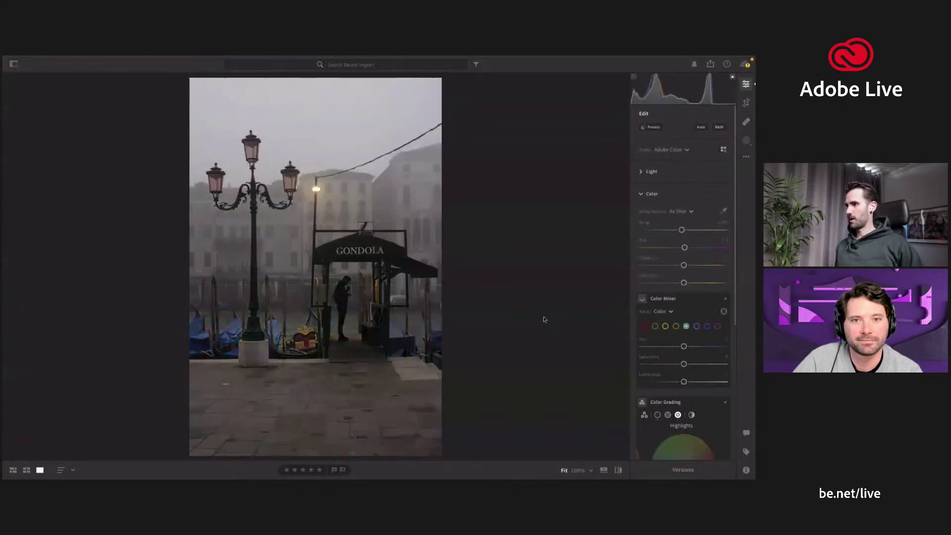